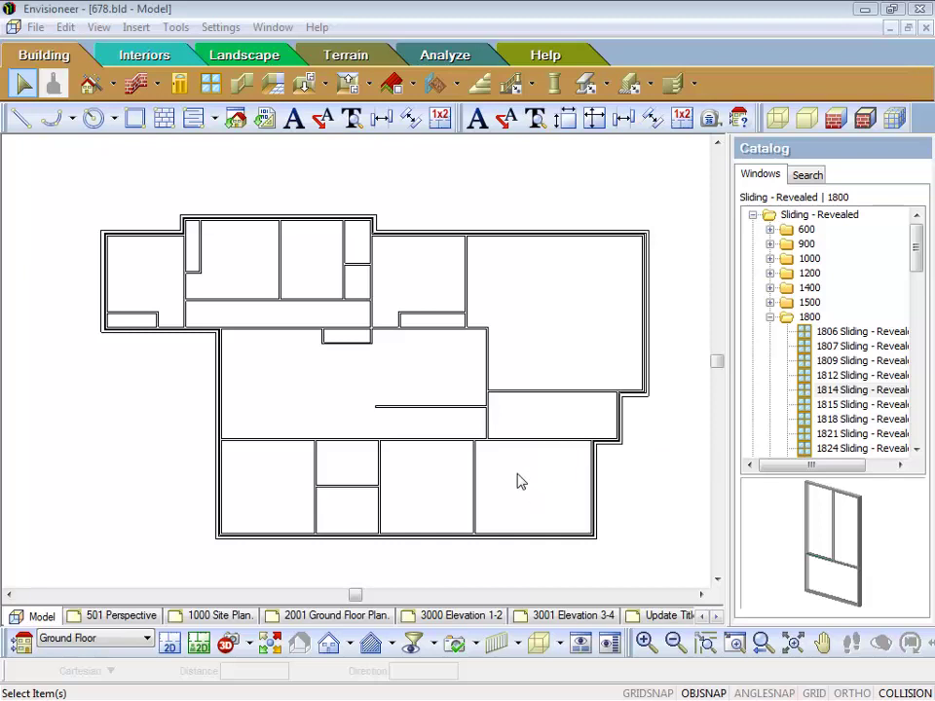
# Step: Open the dimension settings and review the exterior dimension line spacing and dimension offset
pyautogui.click(220, 27)
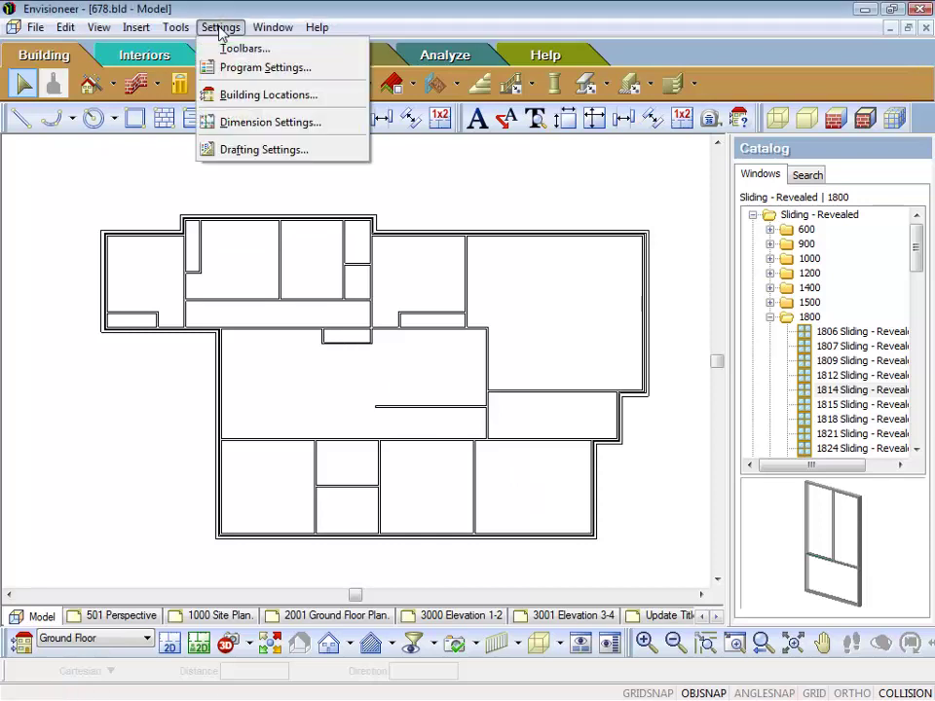
pyautogui.click(234, 126)
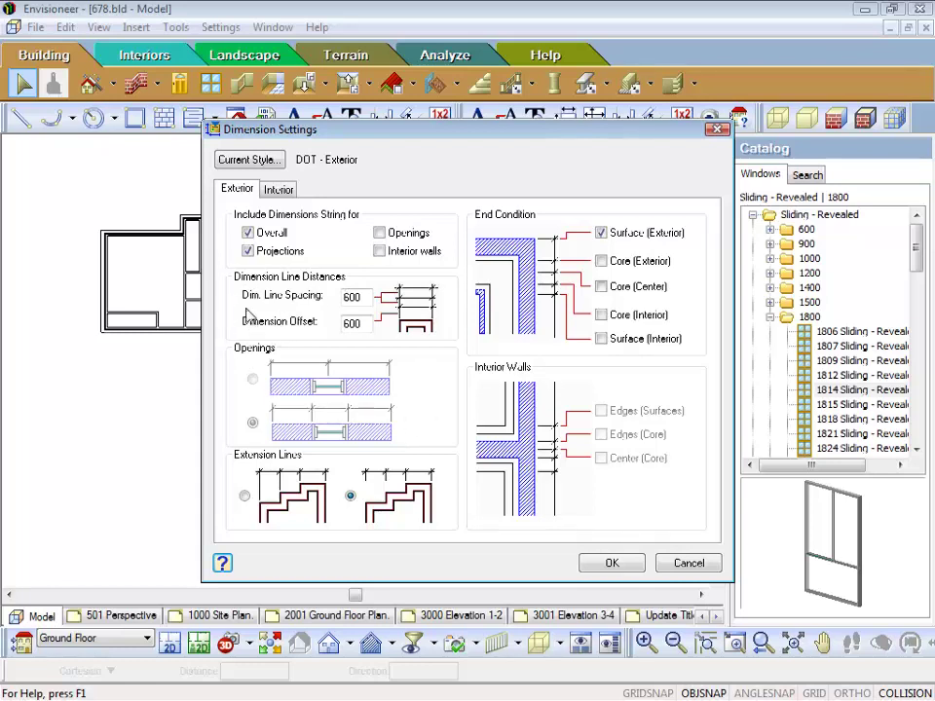
pyautogui.doubleClick(365, 297)
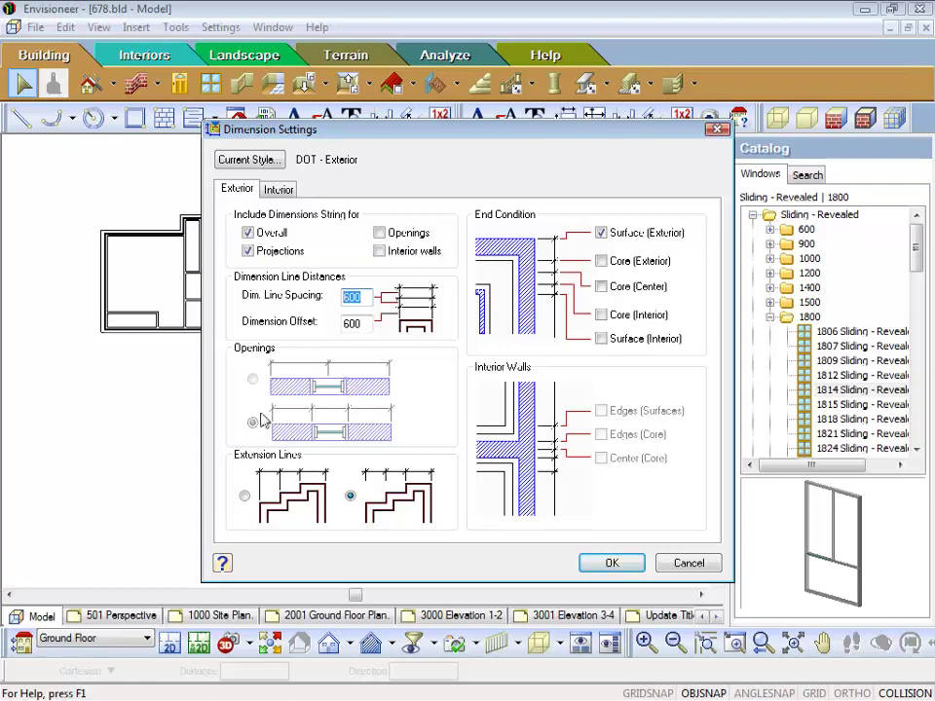
pyautogui.click(360, 323)
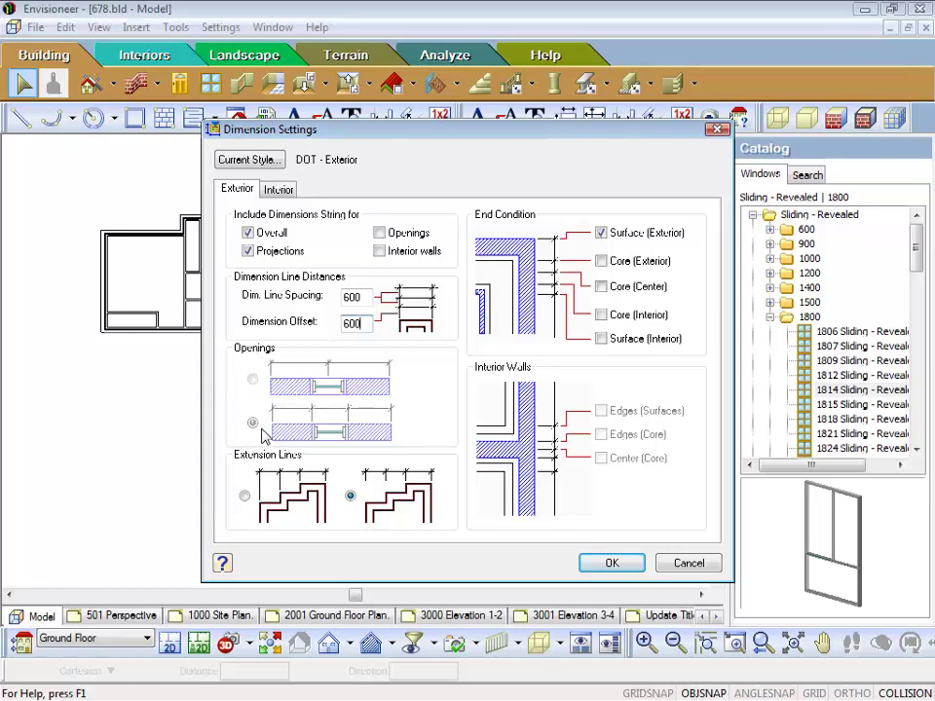
# Step: Try including openings in the exterior dimension strings with both opening measuring options, and the Core (Interior) end condition
pyautogui.click(378, 233)
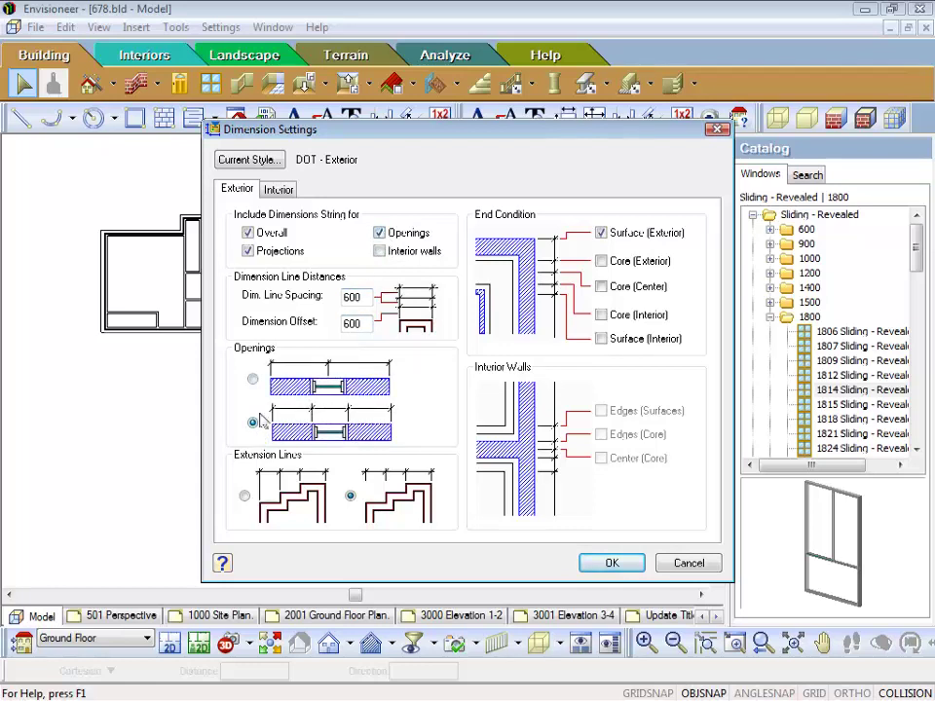
pyautogui.click(252, 378)
pyautogui.click(253, 426)
pyautogui.click(378, 233)
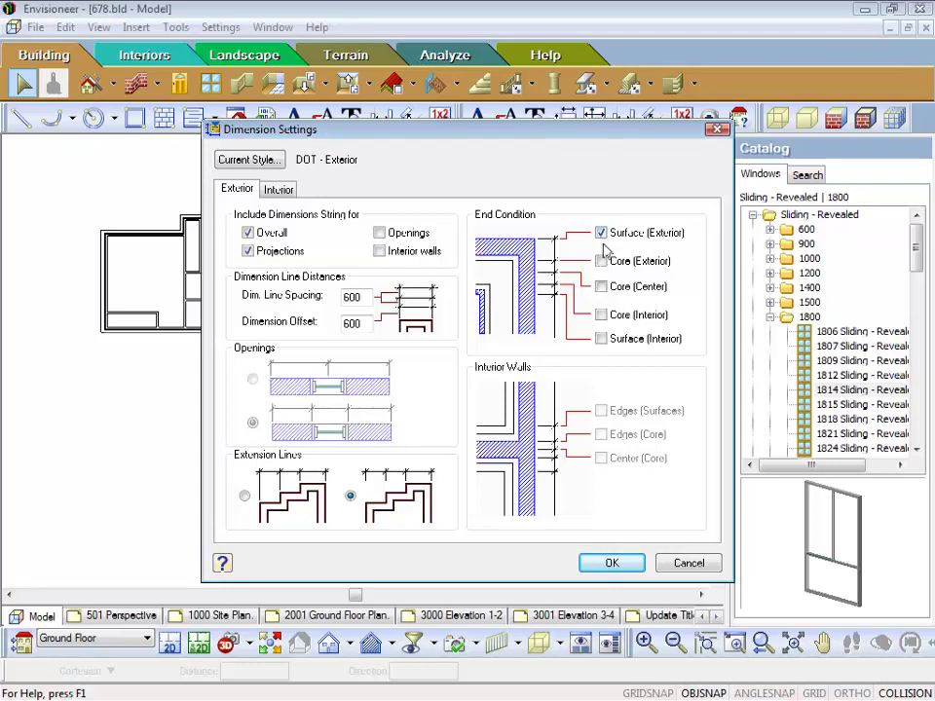
pyautogui.click(601, 314)
# Step: Try measuring interior walls to the leading and trailing core edges instead of surfaces, restore the surface points, and return to the exterior settings
pyautogui.click(280, 191)
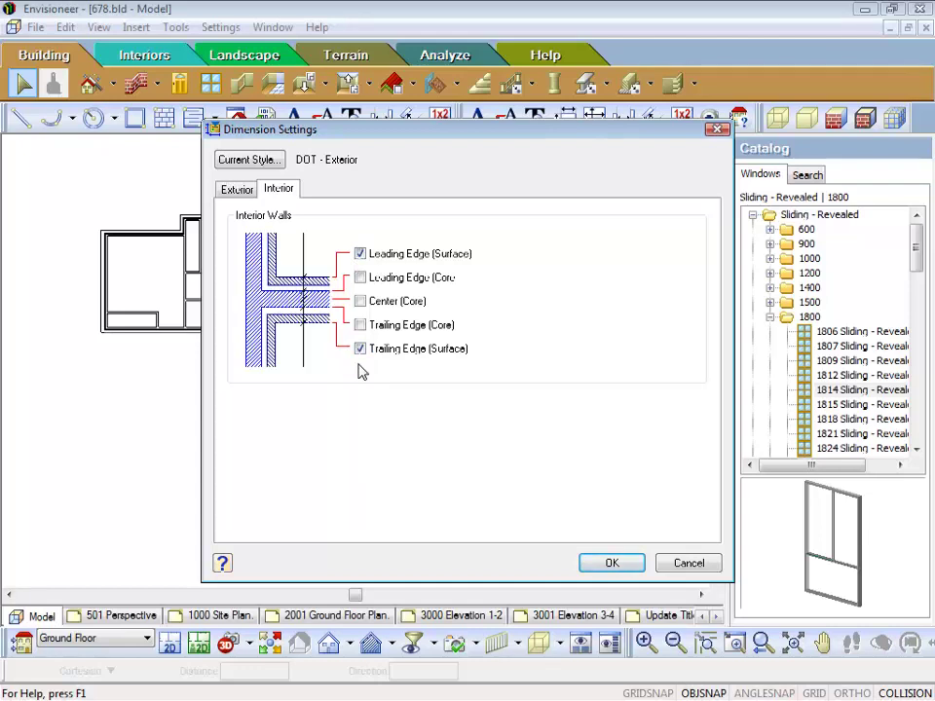
pyautogui.click(360, 254)
pyautogui.click(360, 277)
pyautogui.click(361, 324)
pyautogui.click(361, 348)
pyautogui.click(360, 253)
pyautogui.click(360, 277)
pyautogui.click(360, 324)
pyautogui.click(360, 347)
pyautogui.click(238, 190)
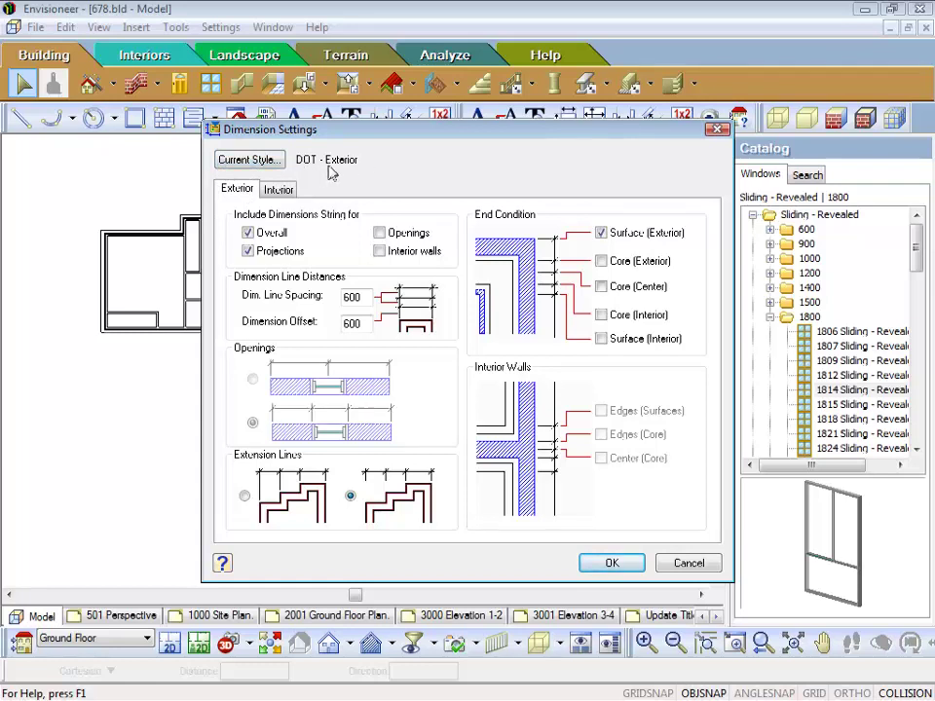
# Step: Open the list of dimension styles and preview the DOT, TICK, Default and Small styles
pyautogui.click(252, 161)
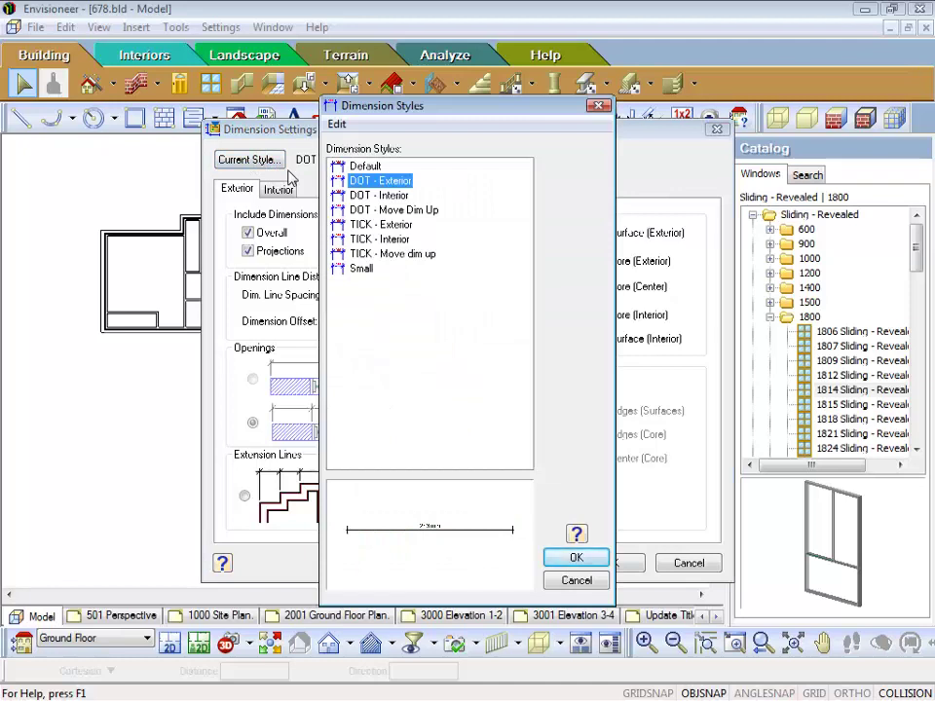
pyautogui.click(391, 196)
pyautogui.click(392, 210)
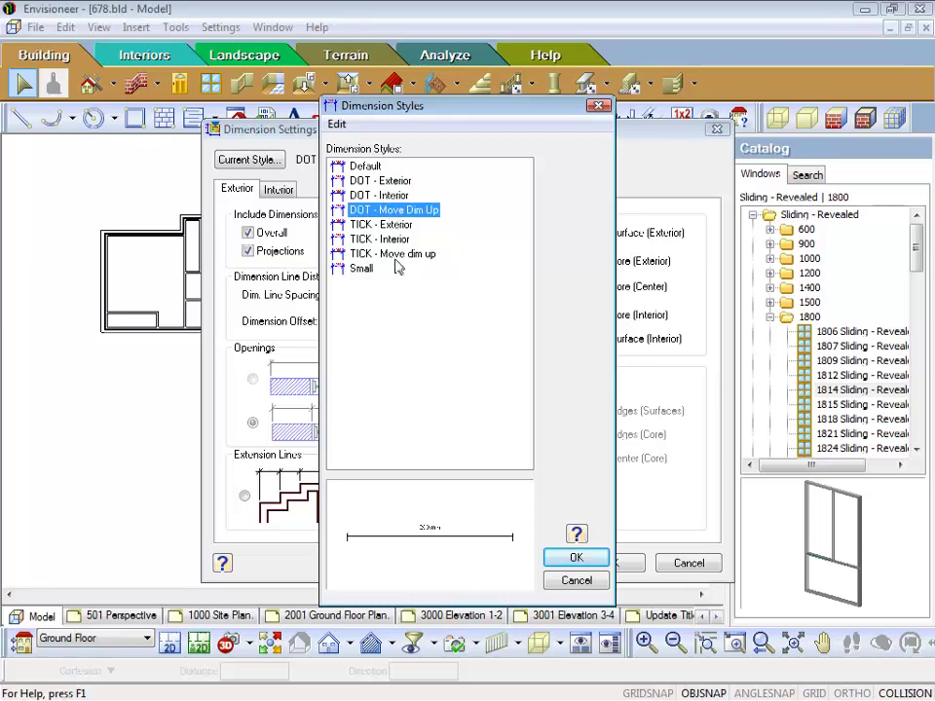
pyautogui.click(396, 226)
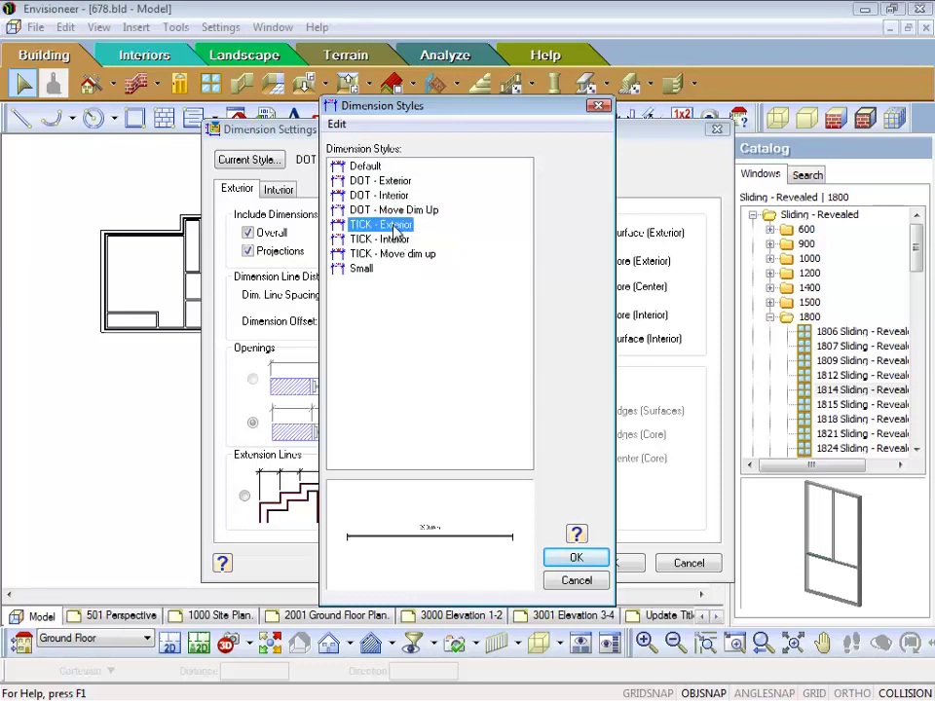
pyautogui.click(390, 239)
pyautogui.click(392, 253)
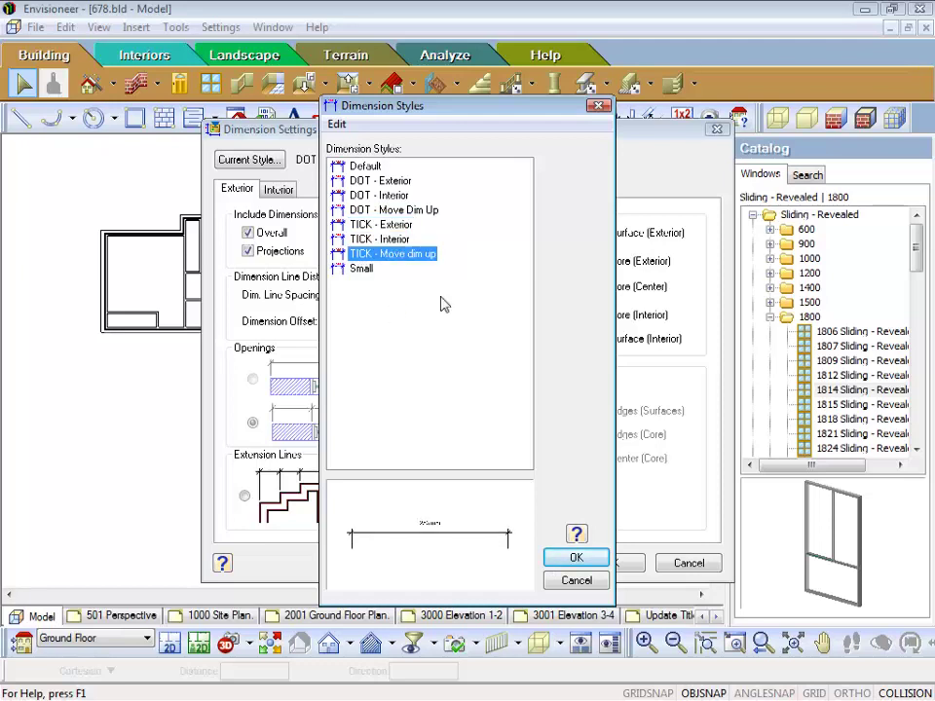
pyautogui.click(358, 168)
pyautogui.click(361, 267)
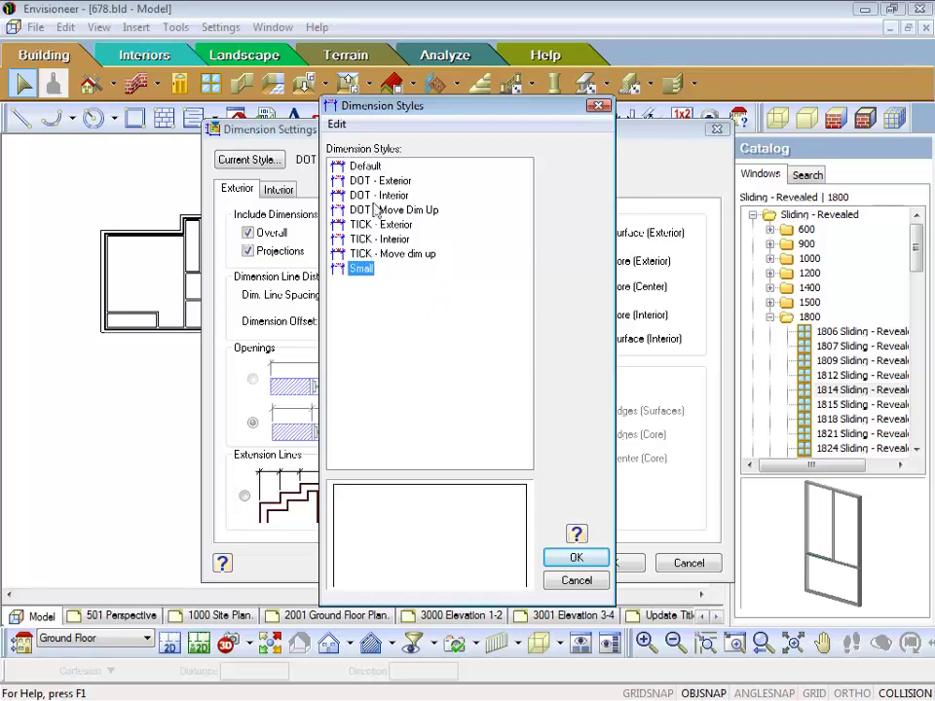
pyautogui.click(364, 167)
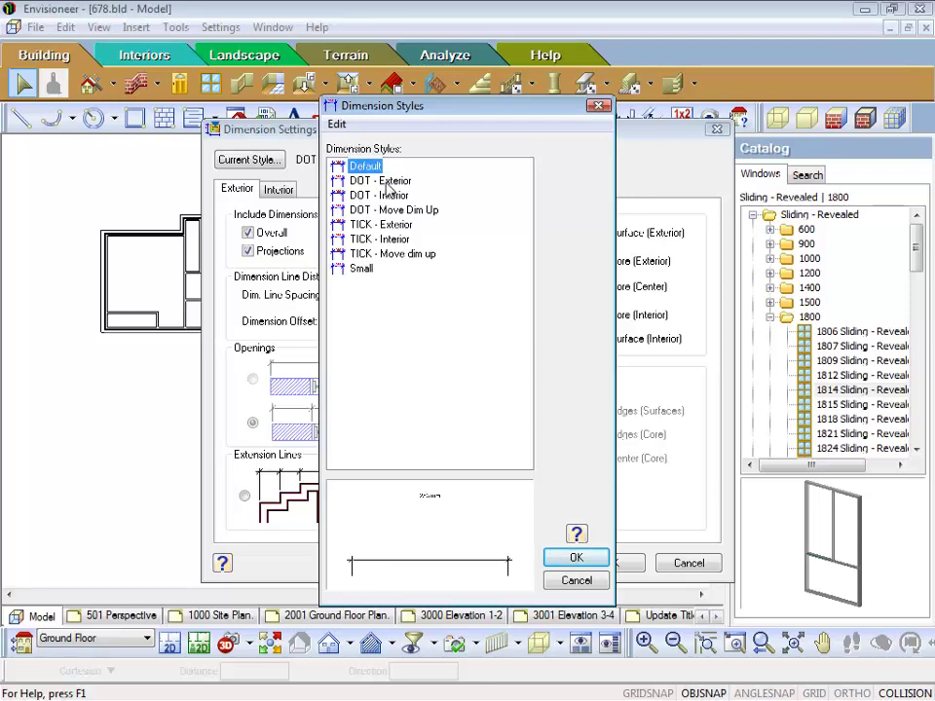
# Step: Select the DOT - Exterior dimension style, open its properties for editing and highlight its name
pyautogui.click(387, 183)
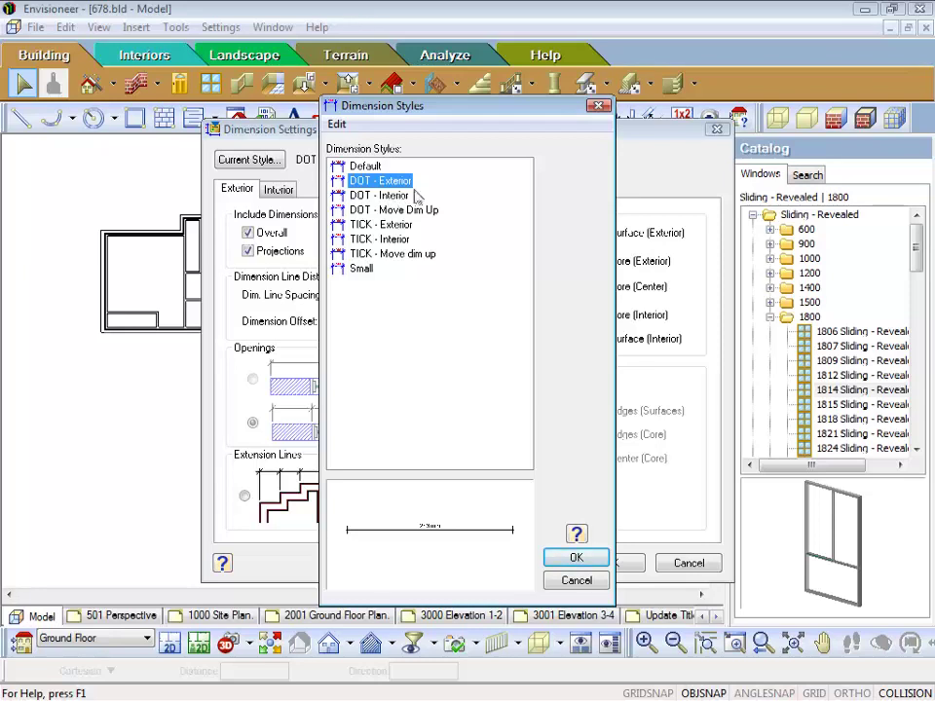
pyautogui.rightClick(388, 185)
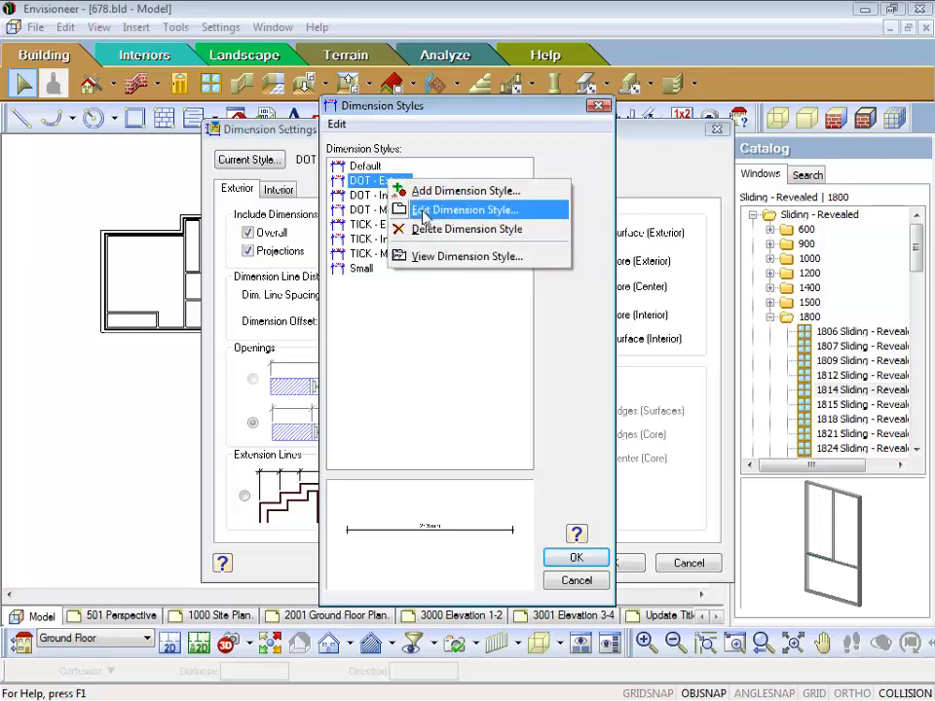
pyautogui.click(425, 212)
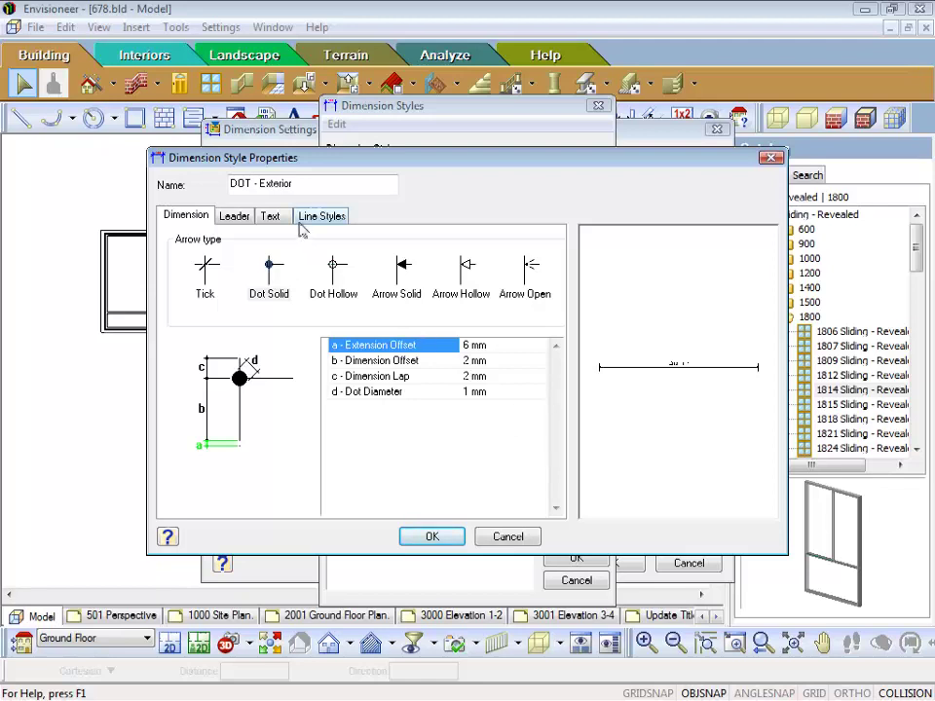
pyautogui.moveTo(300, 185); pyautogui.dragTo(201, 184)
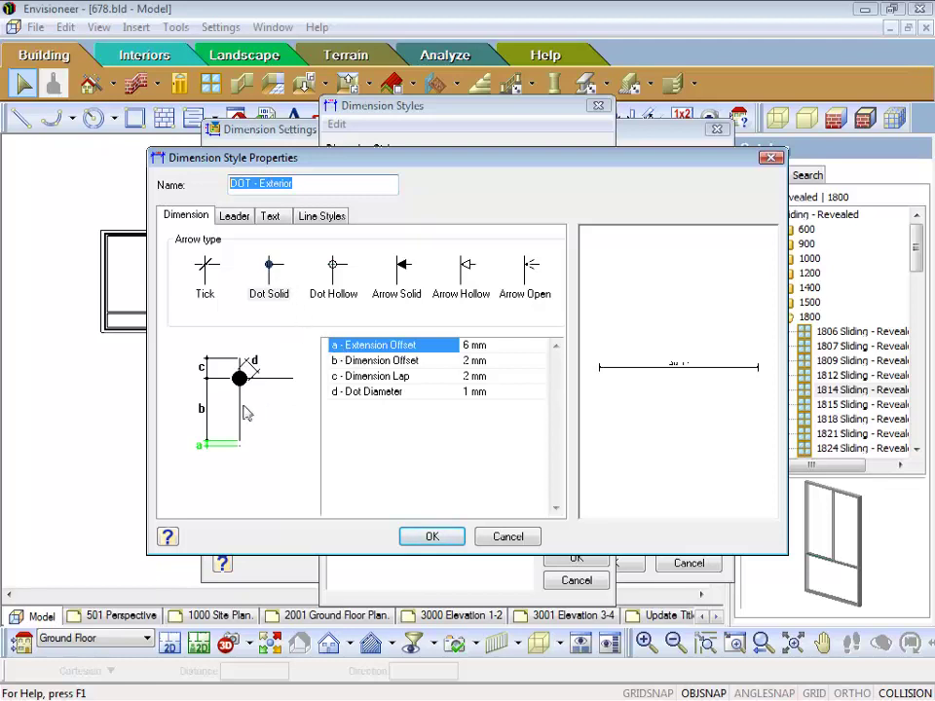
# Step: Examine which part of the dimension the extension offset, dimension offset, dimension lap and dot diameter each control
pyautogui.click(497, 365)
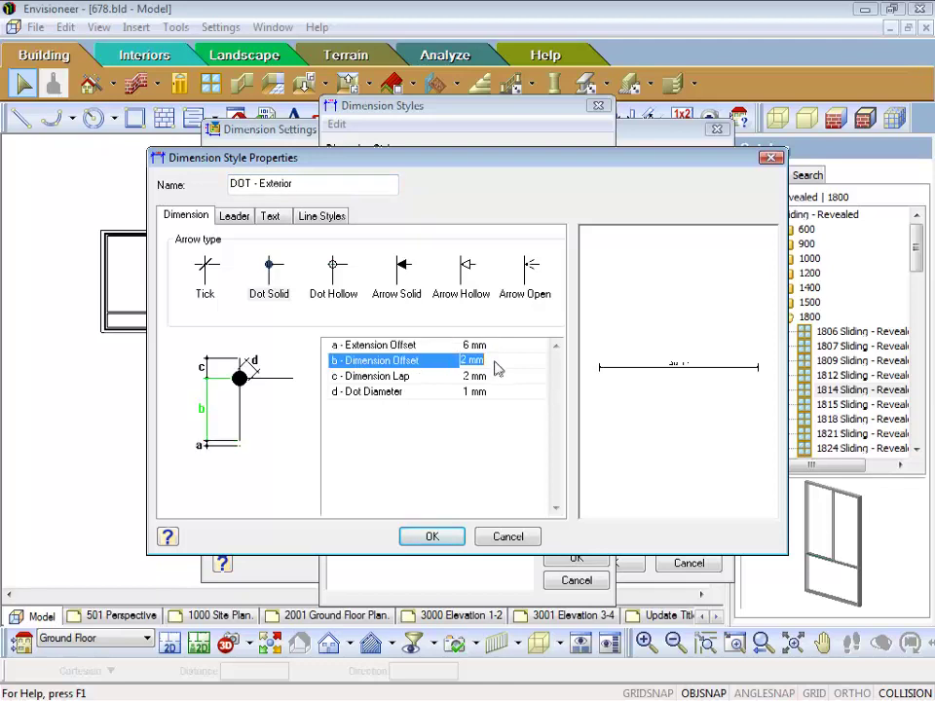
pyautogui.click(492, 380)
pyautogui.click(492, 390)
pyautogui.click(492, 374)
pyautogui.click(494, 364)
pyautogui.click(493, 350)
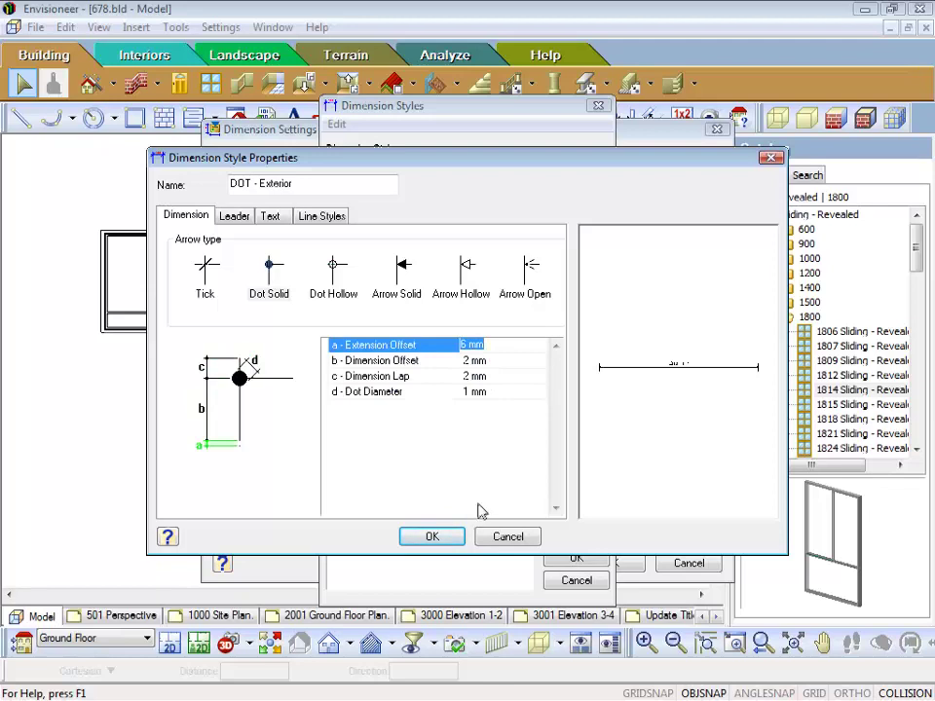
pyautogui.click(489, 363)
pyautogui.click(484, 380)
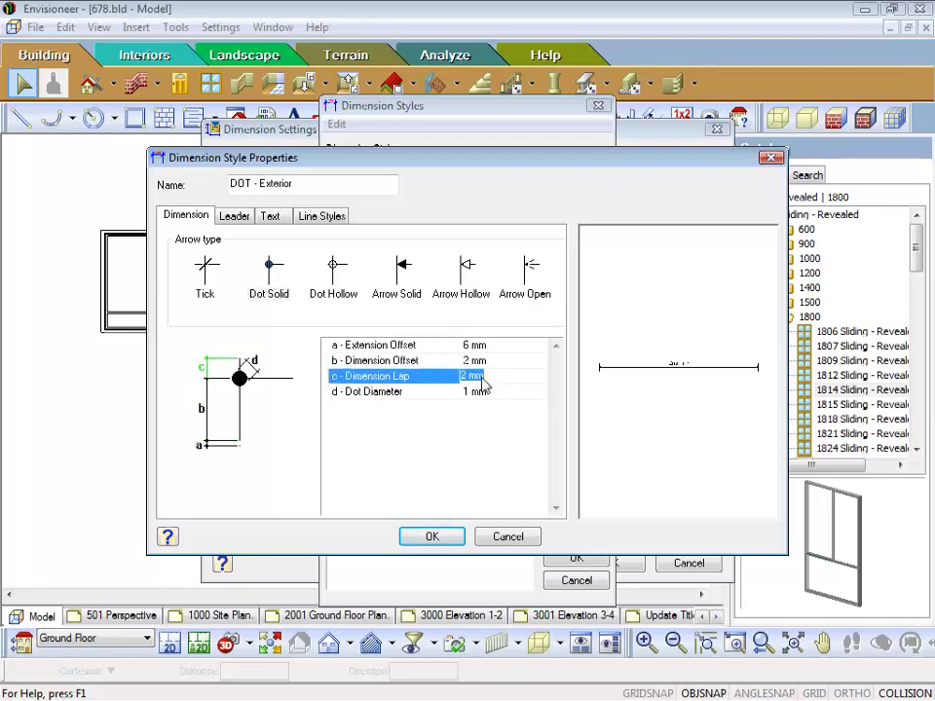
pyautogui.click(480, 393)
pyautogui.click(482, 376)
pyautogui.click(483, 361)
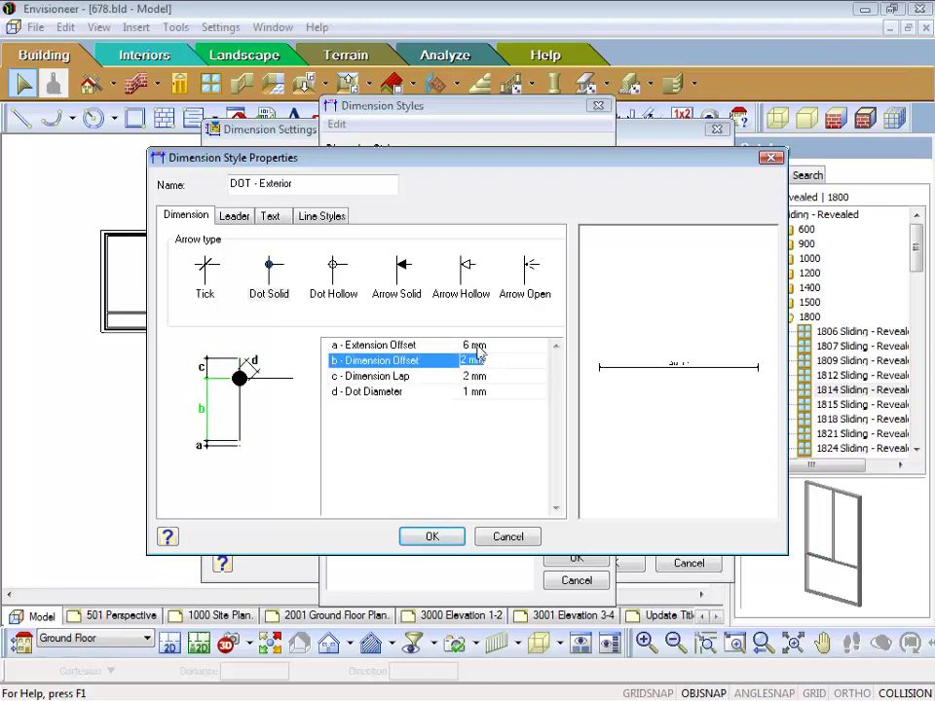
pyautogui.click(483, 345)
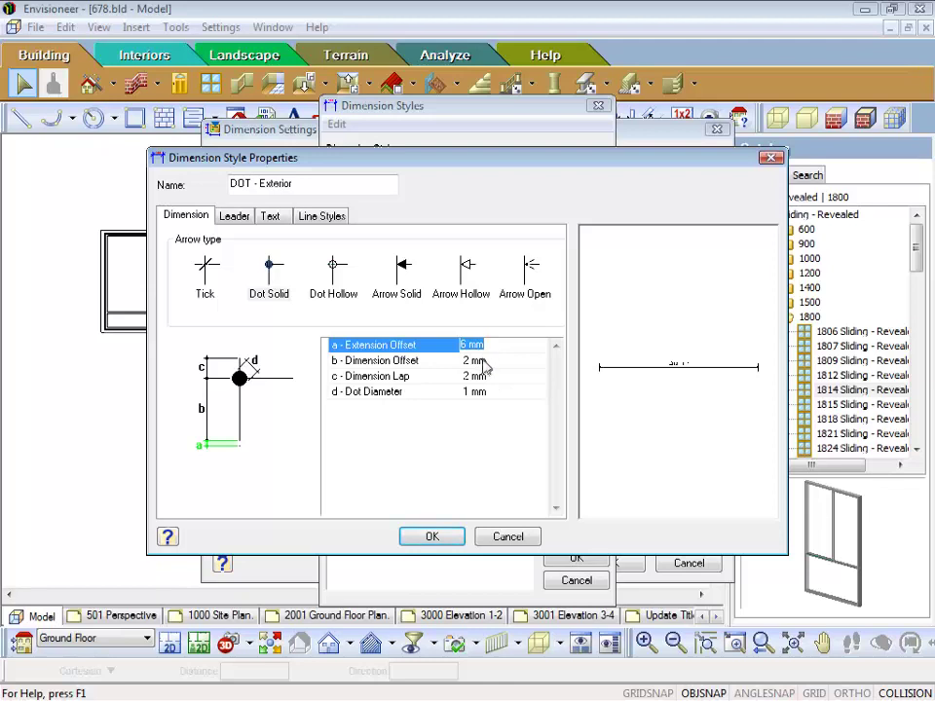
pyautogui.press('Down')
pyautogui.press('Down')
pyautogui.press('Up')
pyautogui.press('Up')
pyautogui.press('Down')
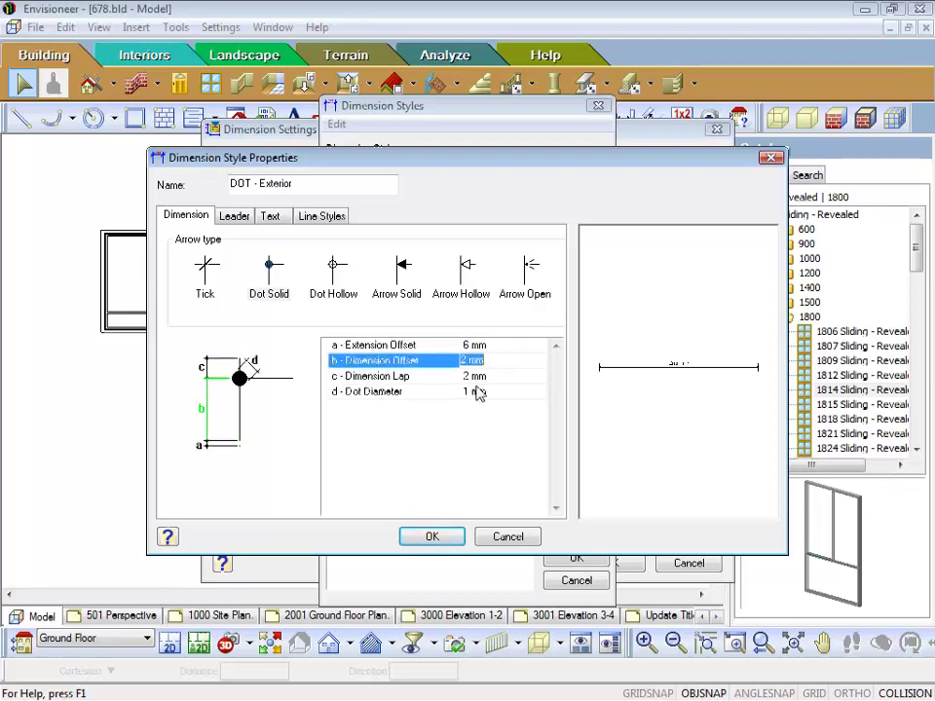
pyautogui.click(477, 391)
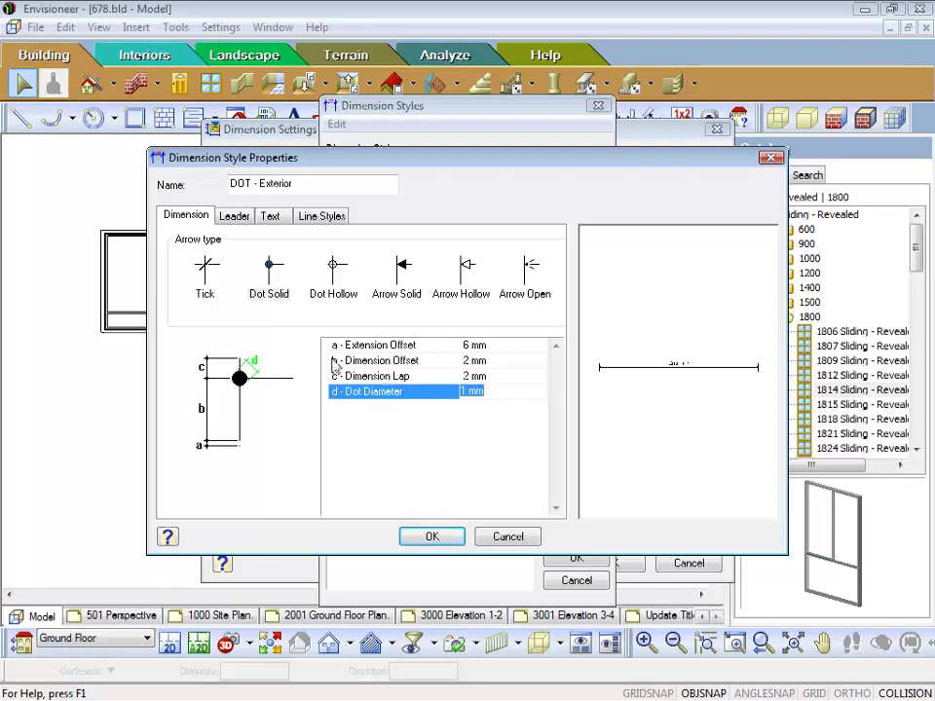
# Step: Examine the leader's arrow length and arrow thickness in the DOT - Exterior style
pyautogui.click(233, 220)
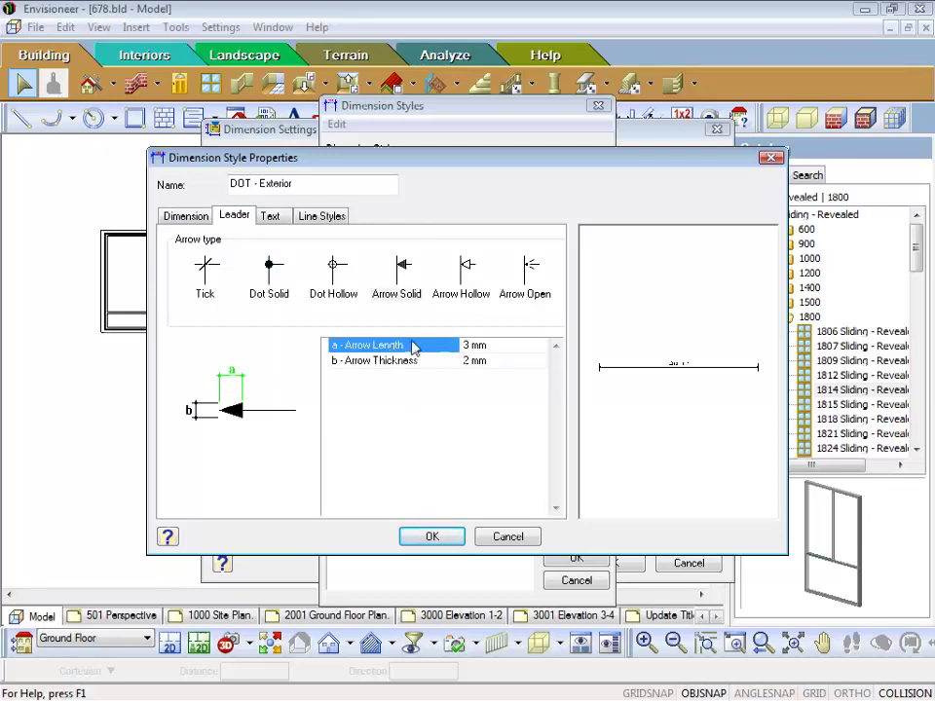
pyautogui.click(483, 348)
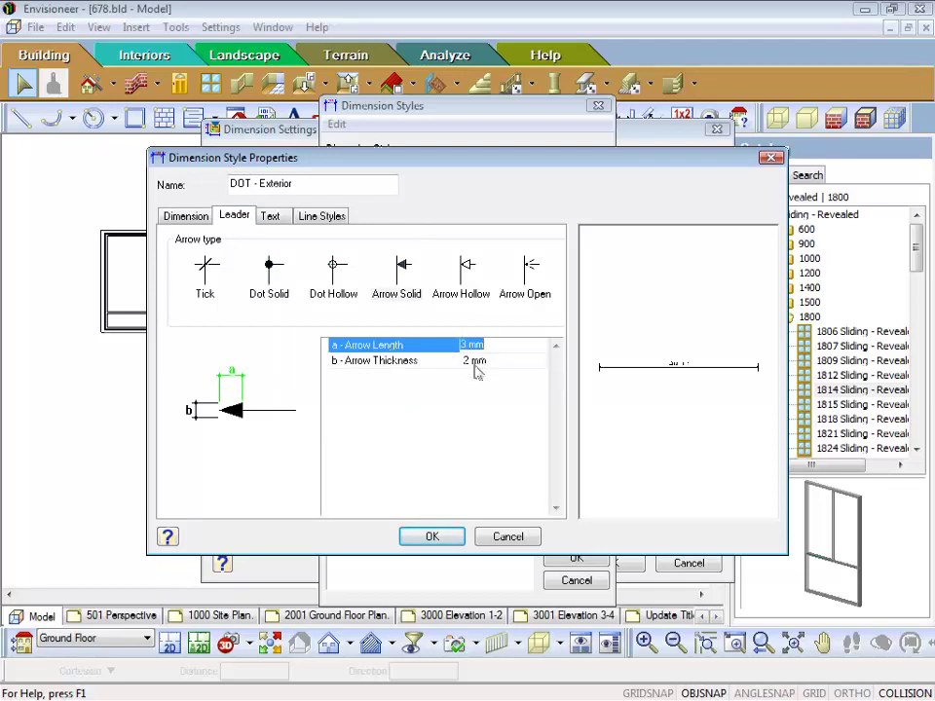
pyautogui.click(482, 362)
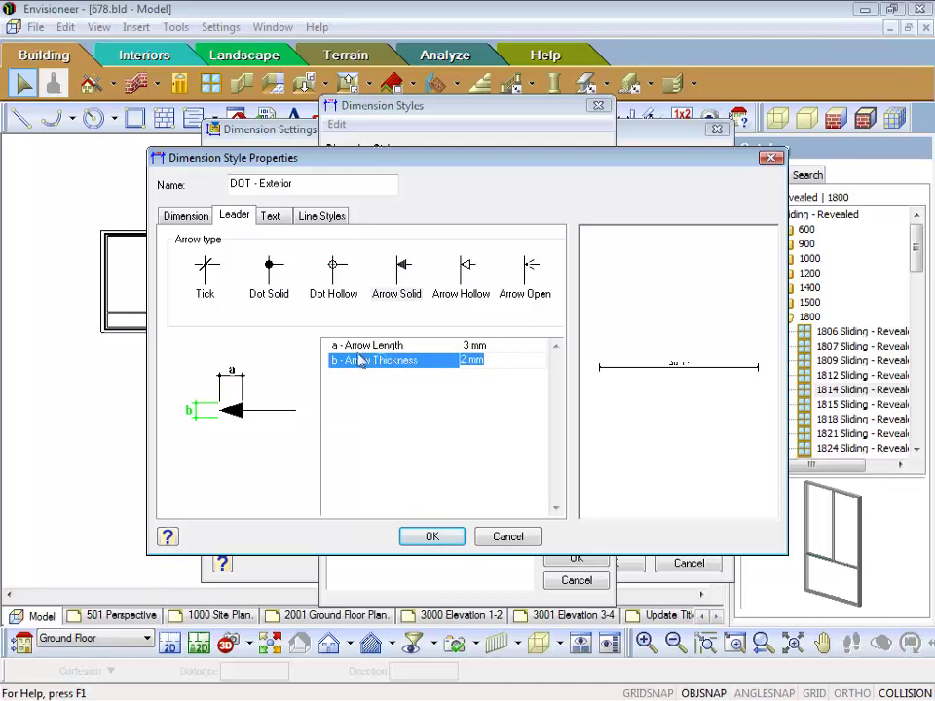
# Step: Review the text styles for the dimension text, confirming 2mm, and inspect the text's distance above the dimension line
pyautogui.click(271, 218)
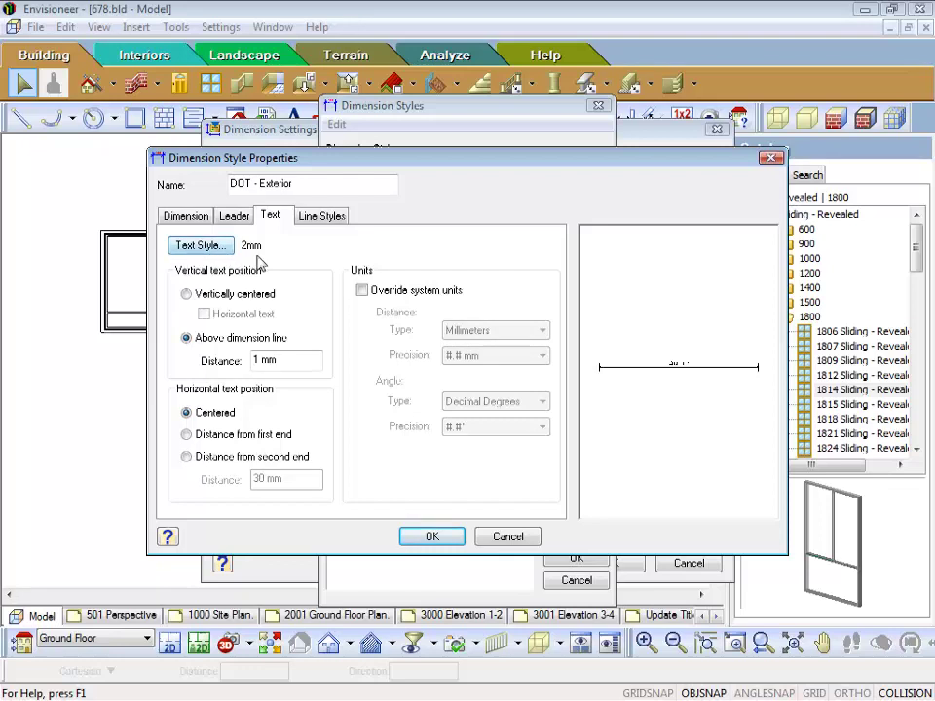
pyautogui.click(199, 245)
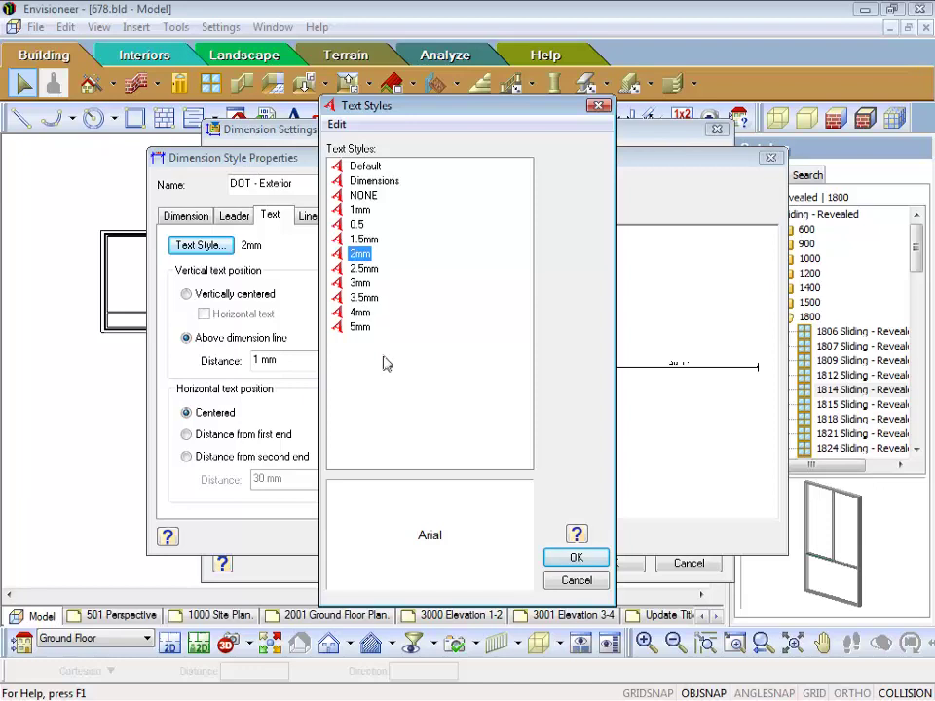
pyautogui.click(363, 298)
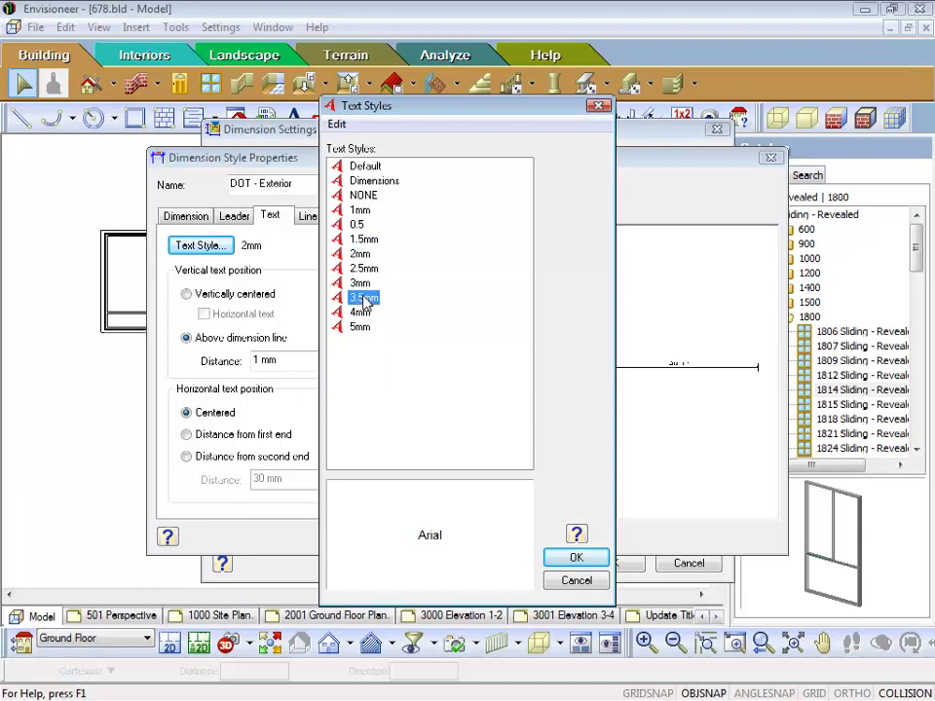
pyautogui.click(359, 253)
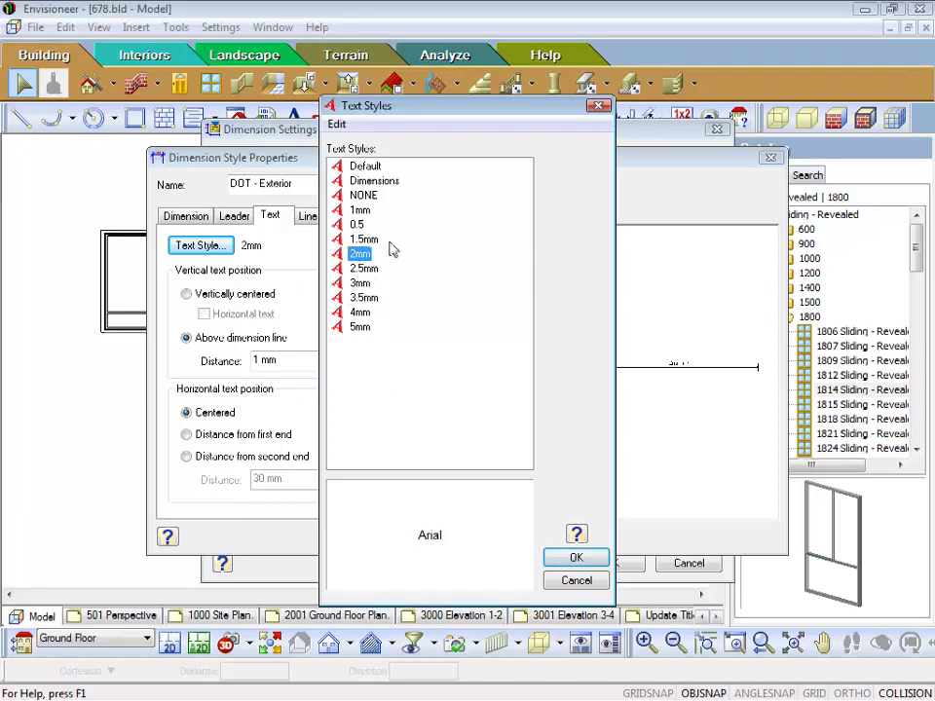
pyautogui.click(576, 559)
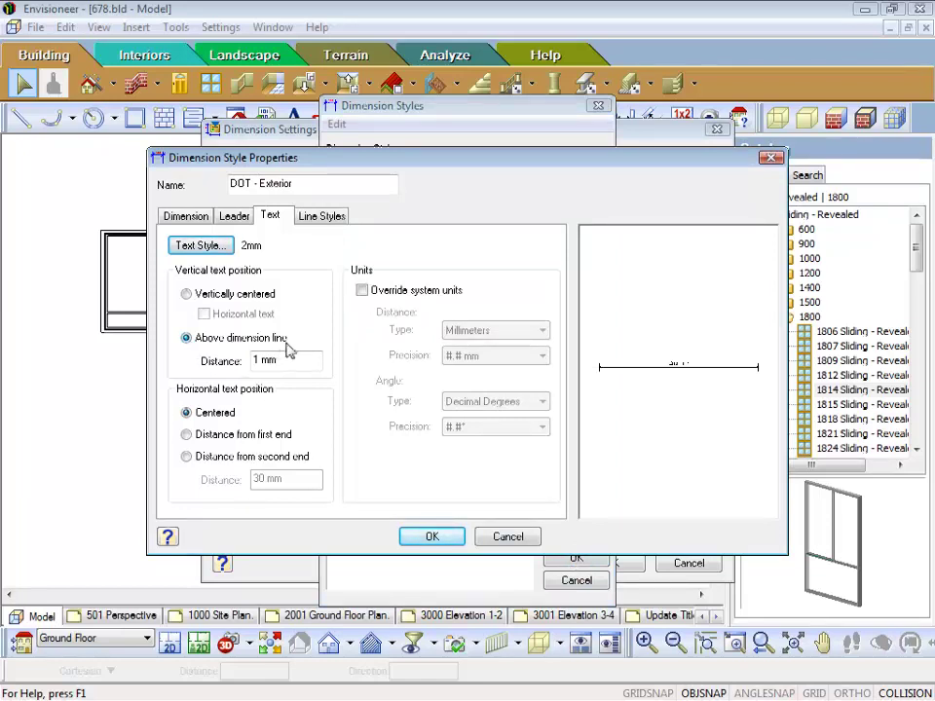
pyautogui.moveTo(281, 362); pyautogui.dragTo(218, 354)
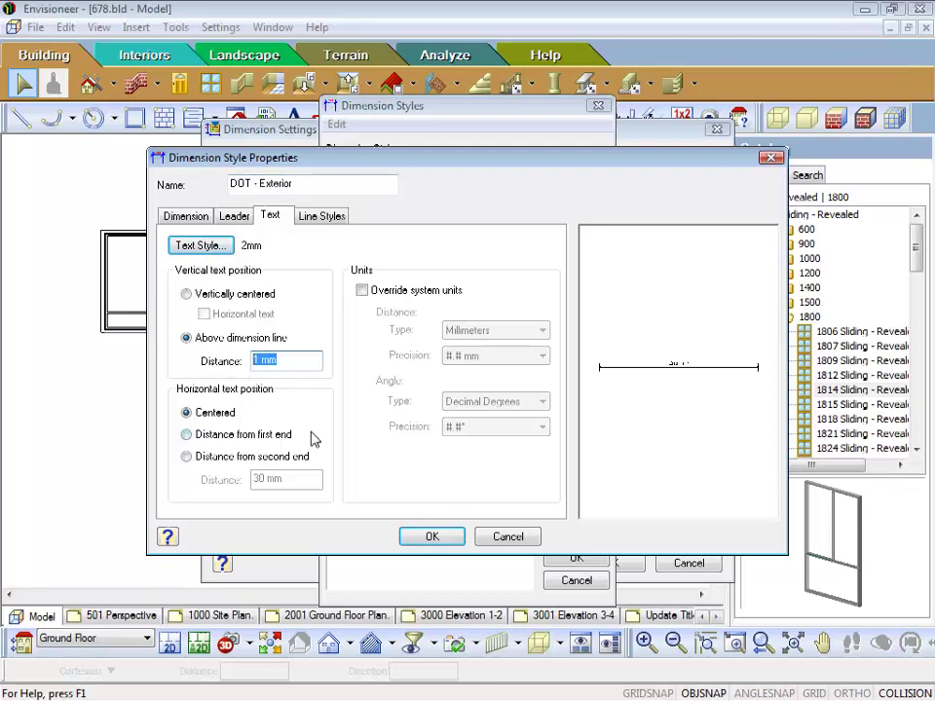
# Step: Review the line style assigned to the dimension lines, extension lines, and arrows and ticks of the DOT - Exterior style
pyautogui.click(317, 217)
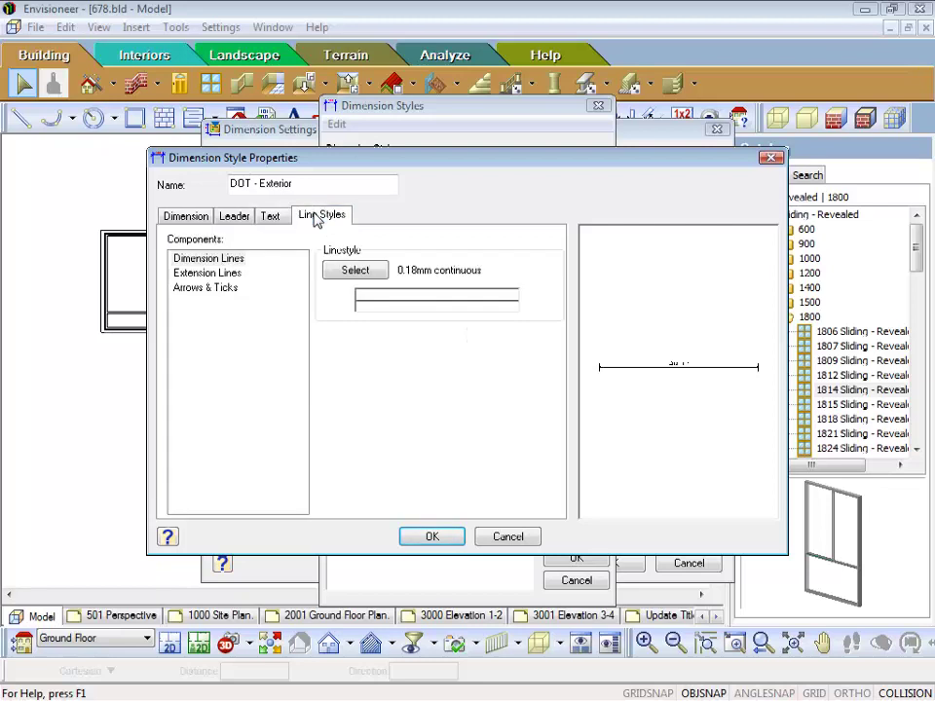
pyautogui.click(200, 274)
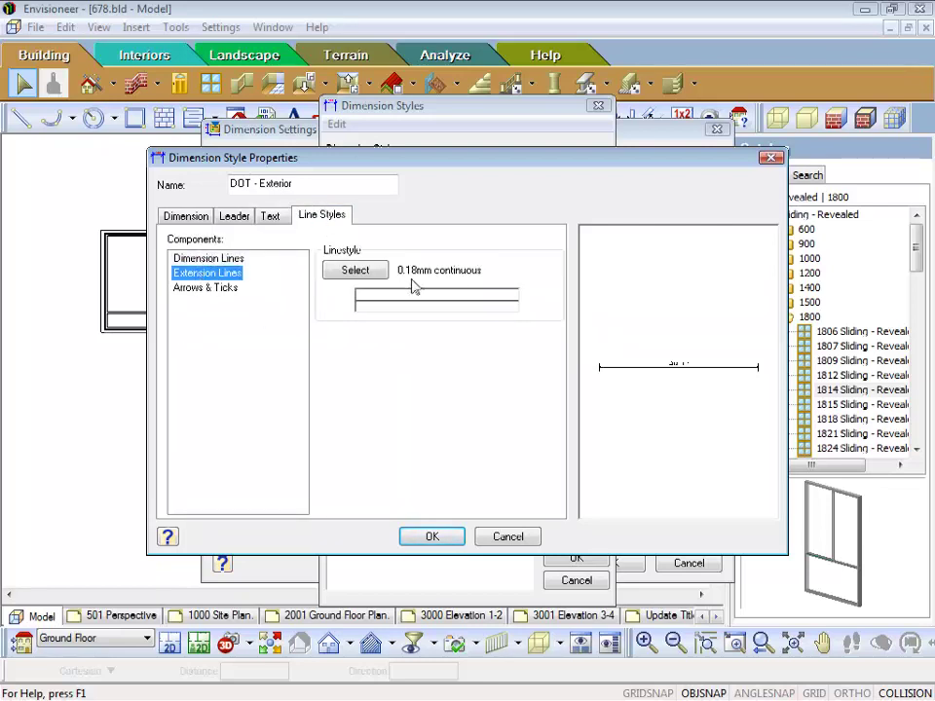
pyautogui.click(204, 289)
pyautogui.click(200, 258)
pyautogui.click(188, 272)
pyautogui.click(199, 288)
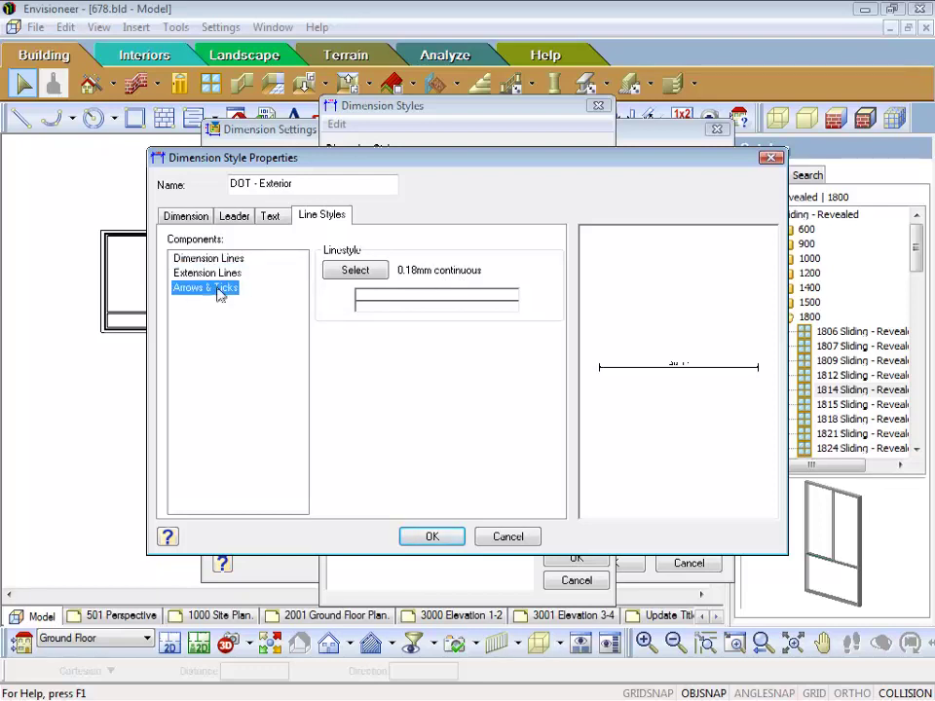
pyautogui.click(206, 258)
pyautogui.click(204, 272)
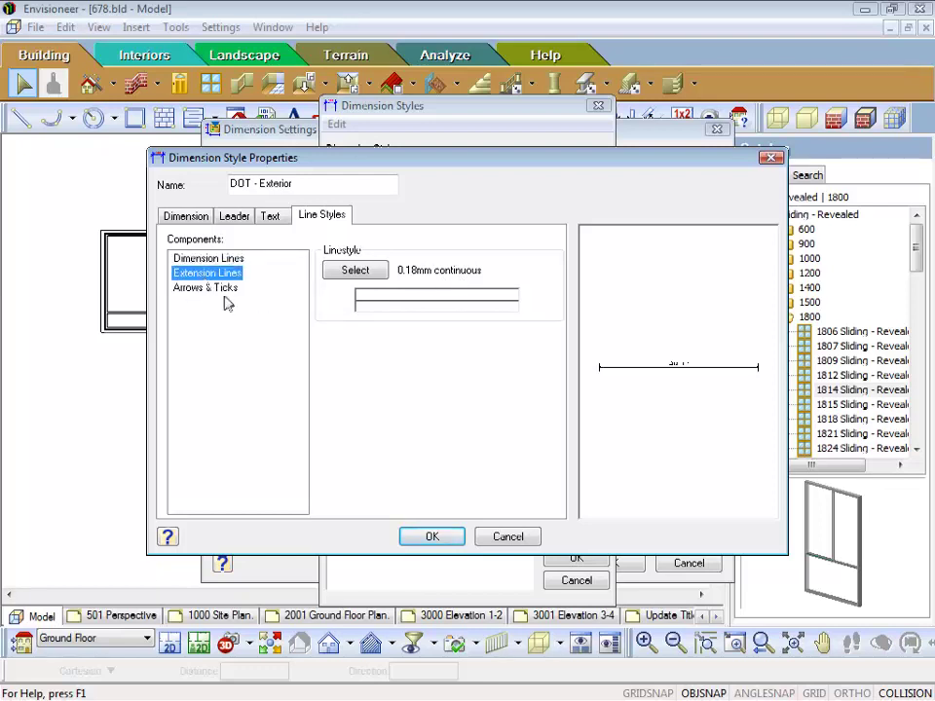
# Step: Inspect the line type, line weight and color of the 0.18mm continuous line style, and accept the DOT - Exterior style properties
pyautogui.click(354, 272)
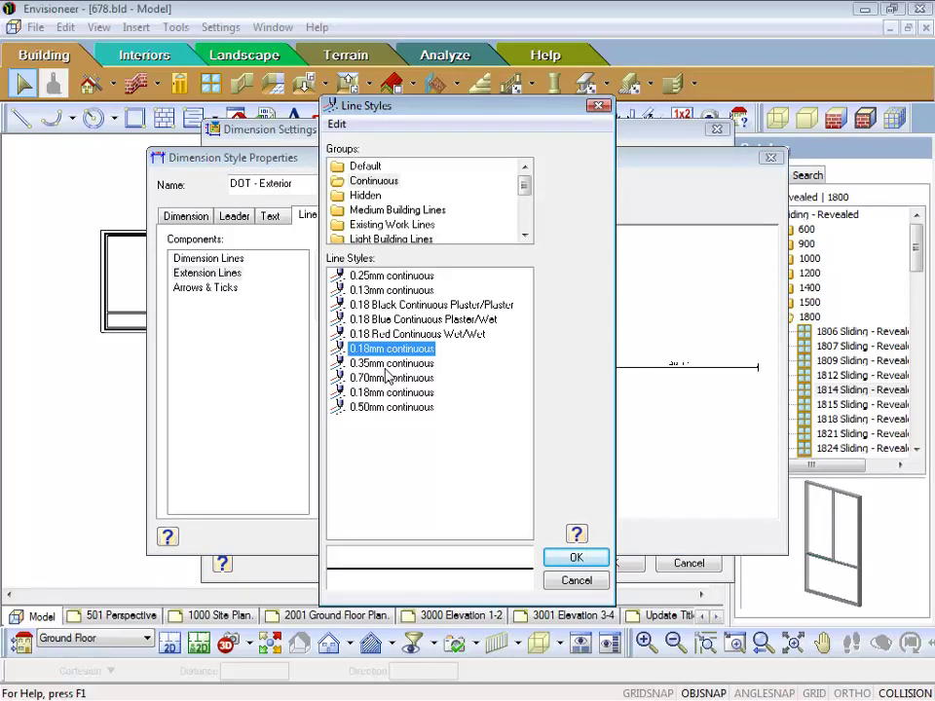
pyautogui.rightClick(363, 349)
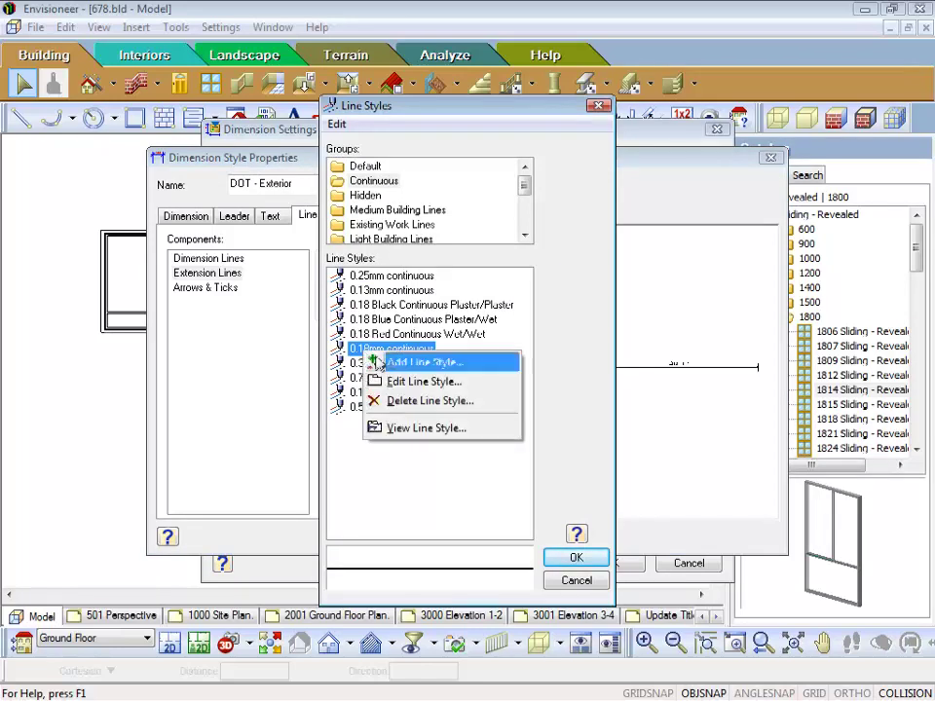
pyautogui.click(397, 383)
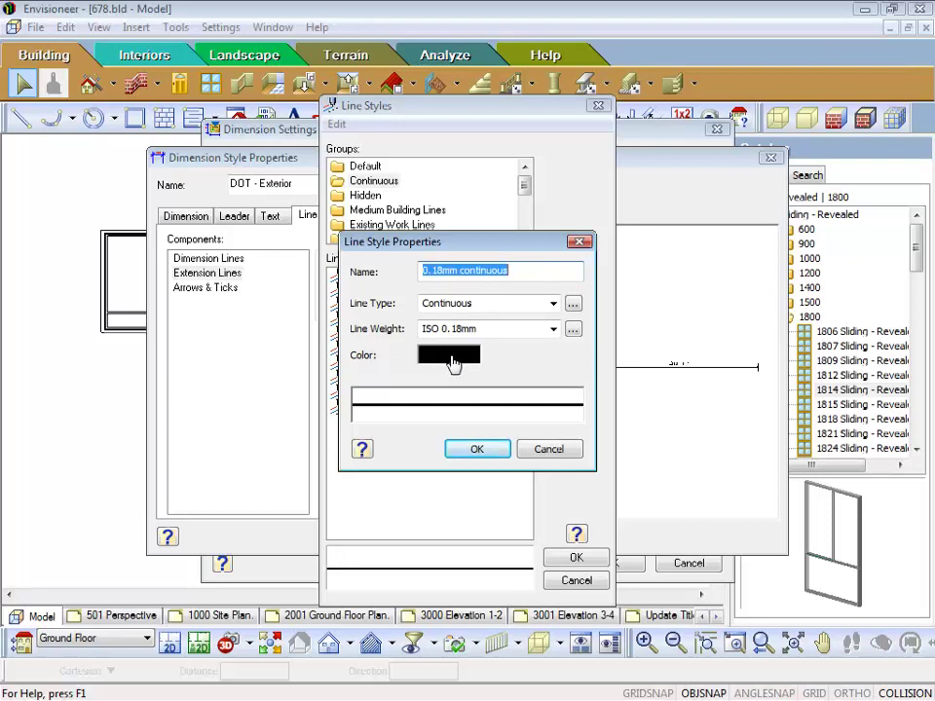
pyautogui.click(553, 303)
pyautogui.click(556, 305)
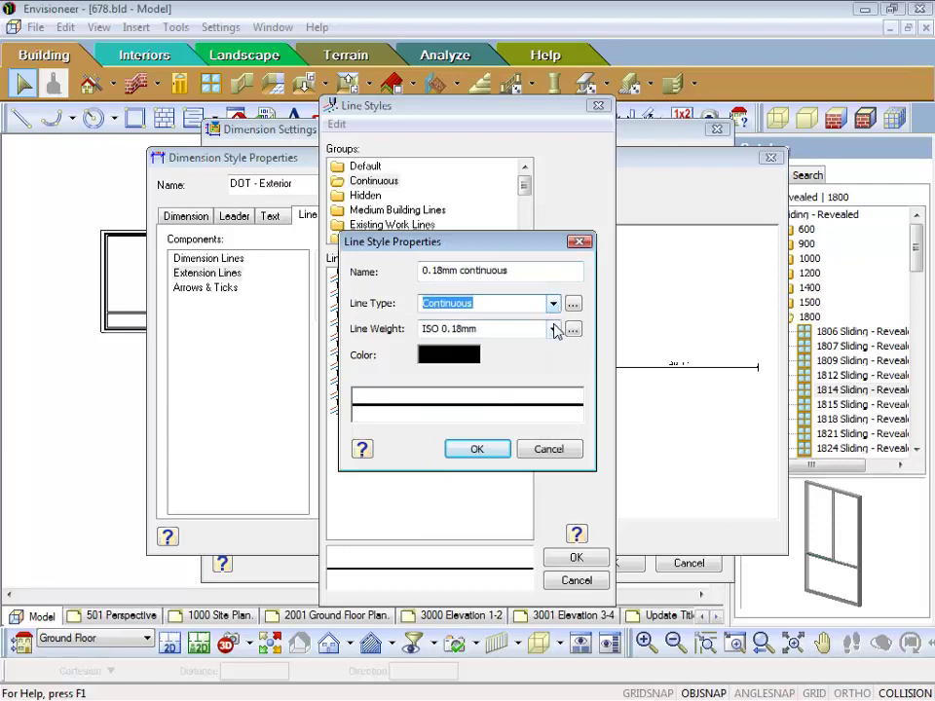
pyautogui.click(553, 330)
pyautogui.click(553, 330)
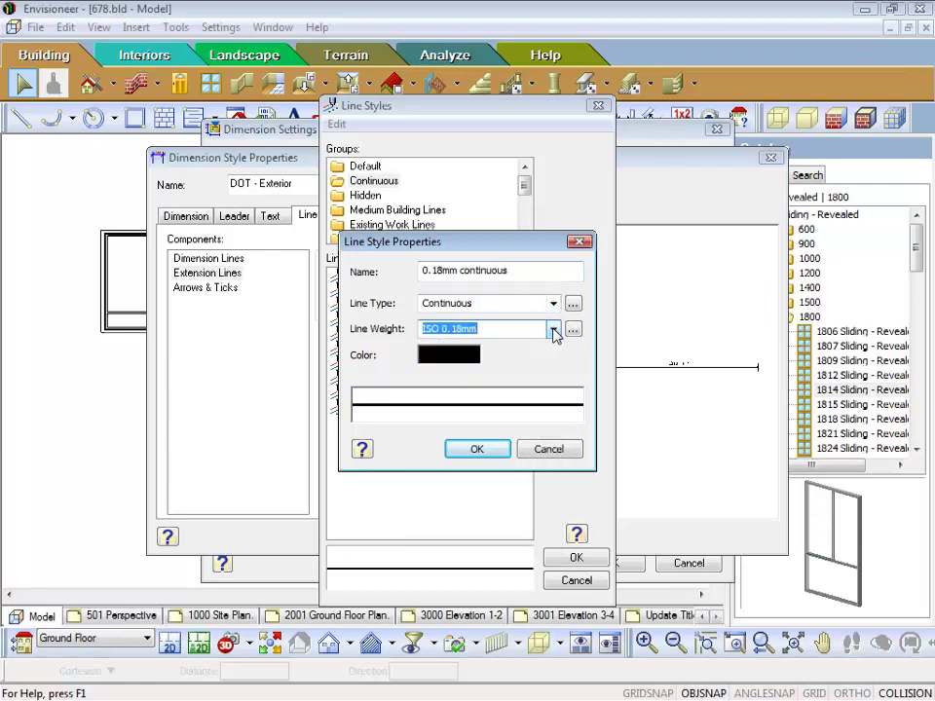
pyautogui.click(456, 355)
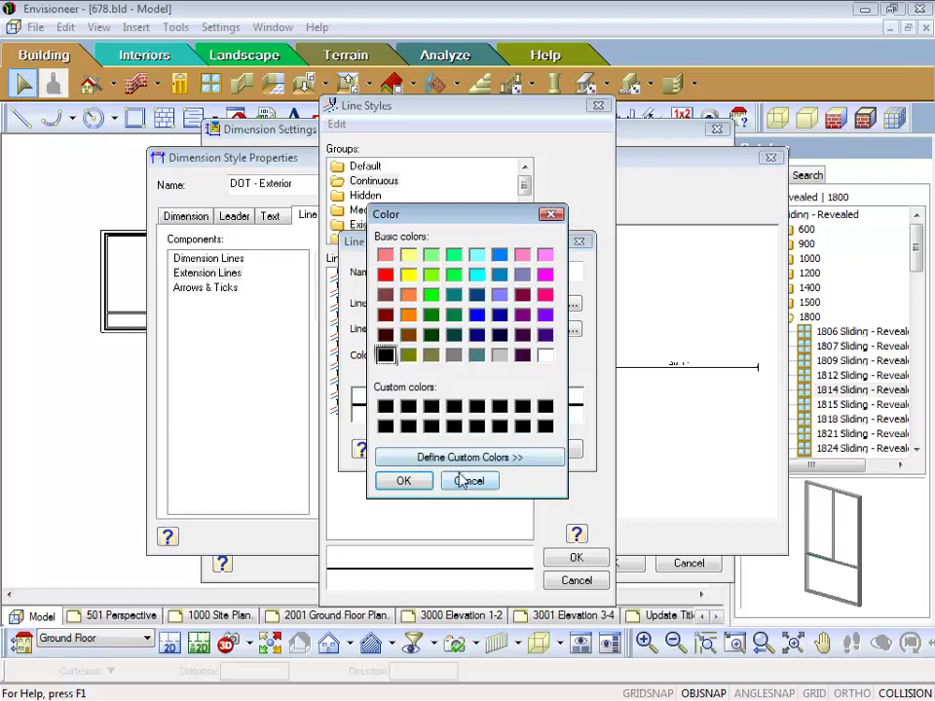
pyautogui.click(469, 480)
pyautogui.click(475, 450)
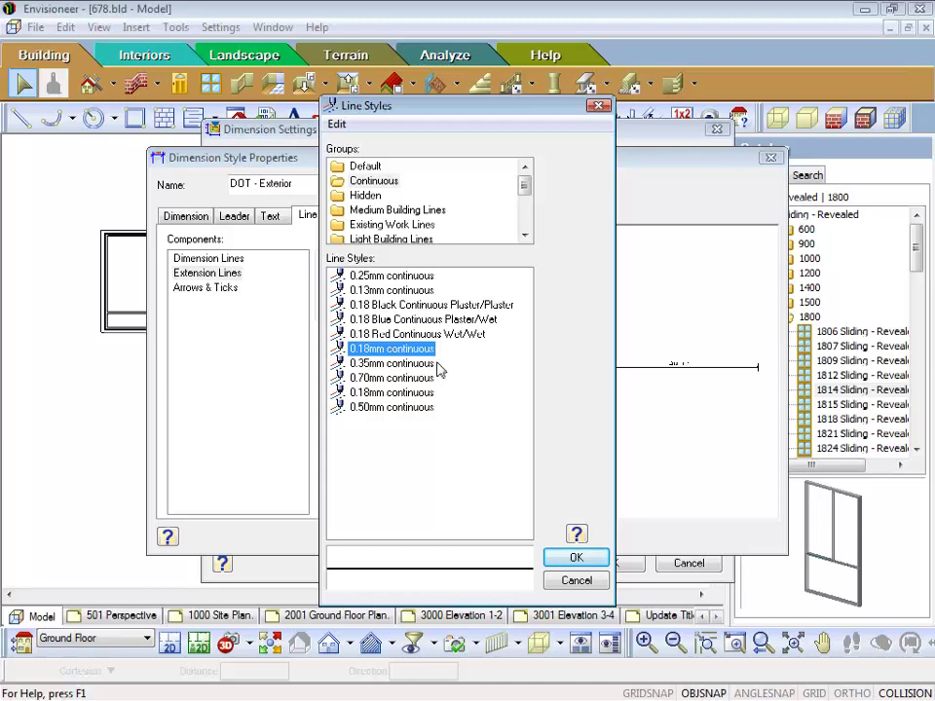
pyautogui.click(573, 558)
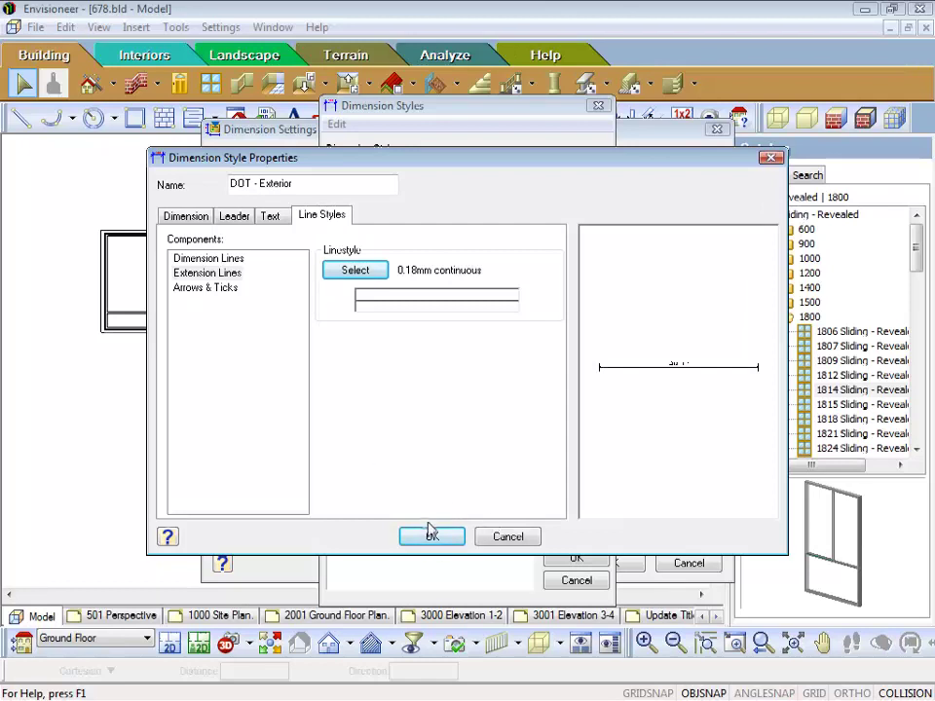
pyautogui.click(430, 536)
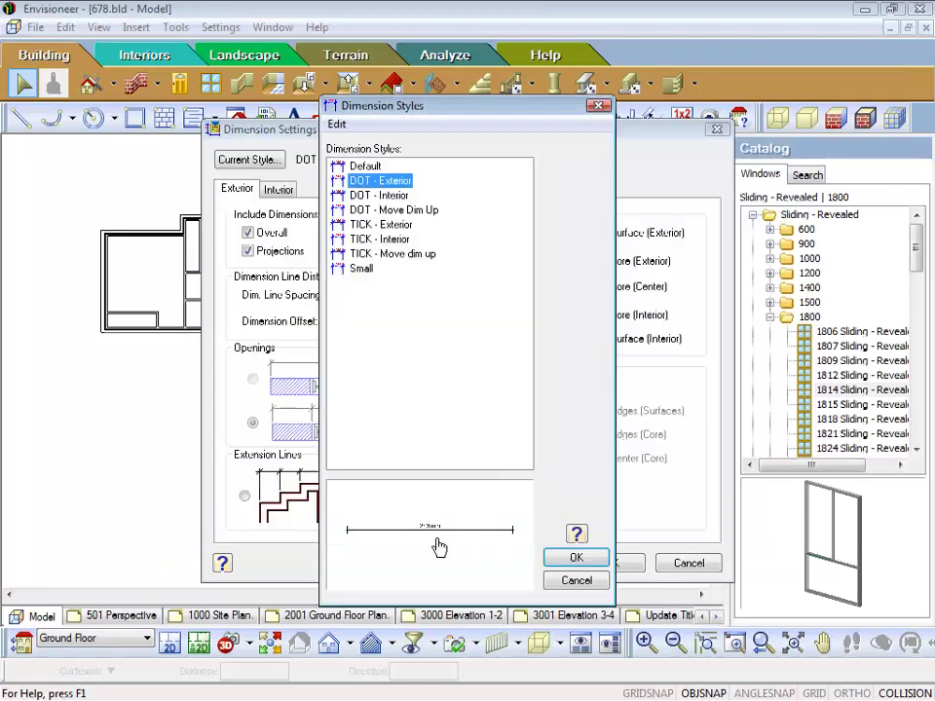
# Step: Review the DOT - Interior style's dimension properties, and apply DOT - Exterior as the current style in the dimension settings
pyautogui.click(389, 197)
pyautogui.rightClick(390, 197)
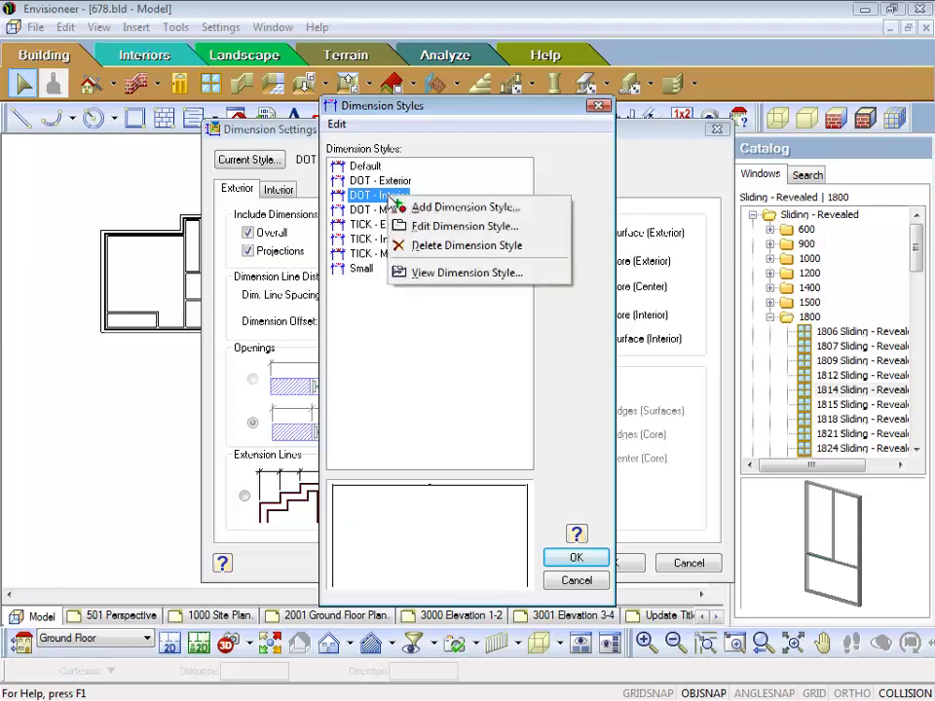
pyautogui.click(436, 230)
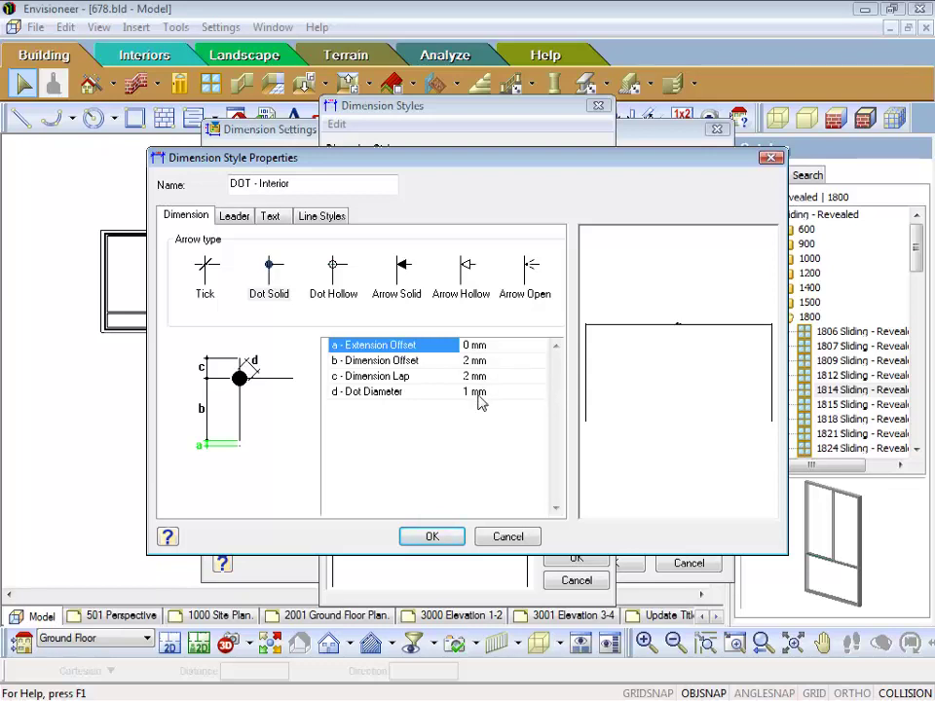
pyautogui.click(436, 538)
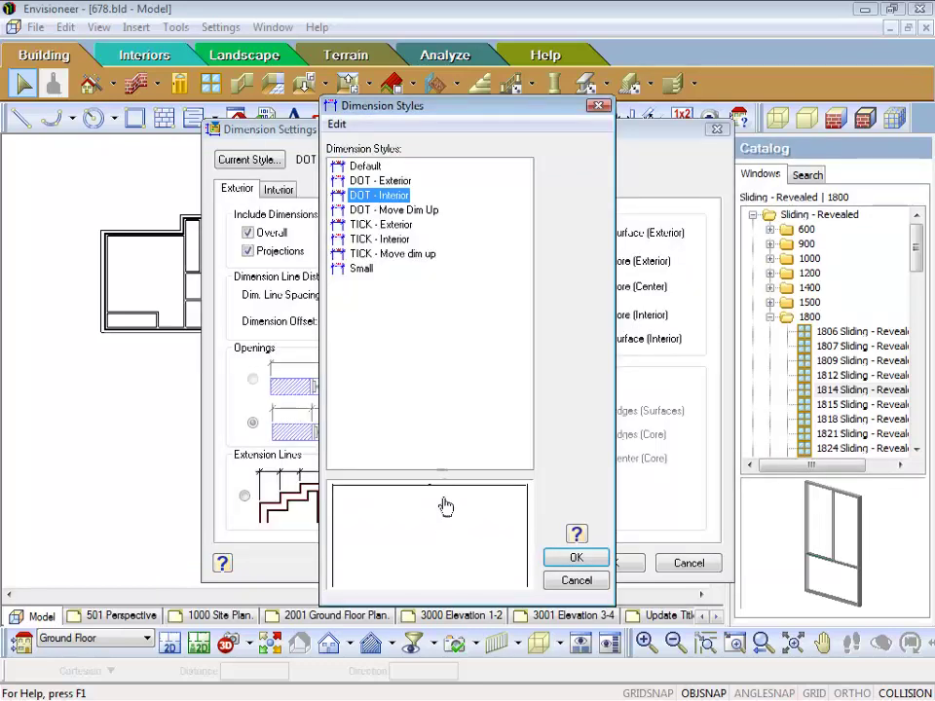
pyautogui.click(380, 181)
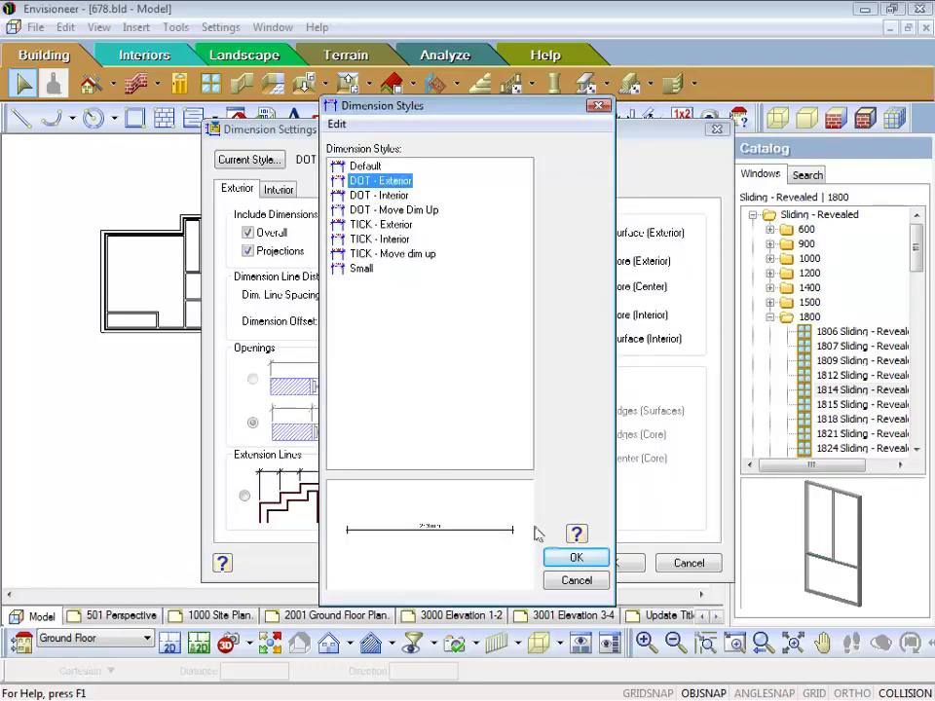
pyautogui.click(576, 558)
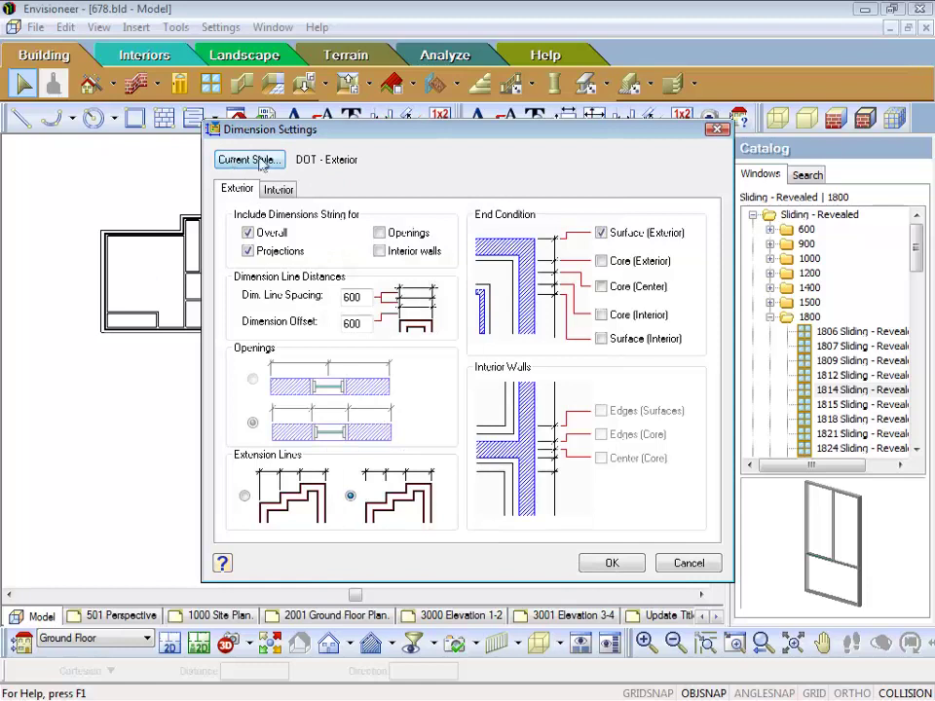
pyautogui.click(610, 562)
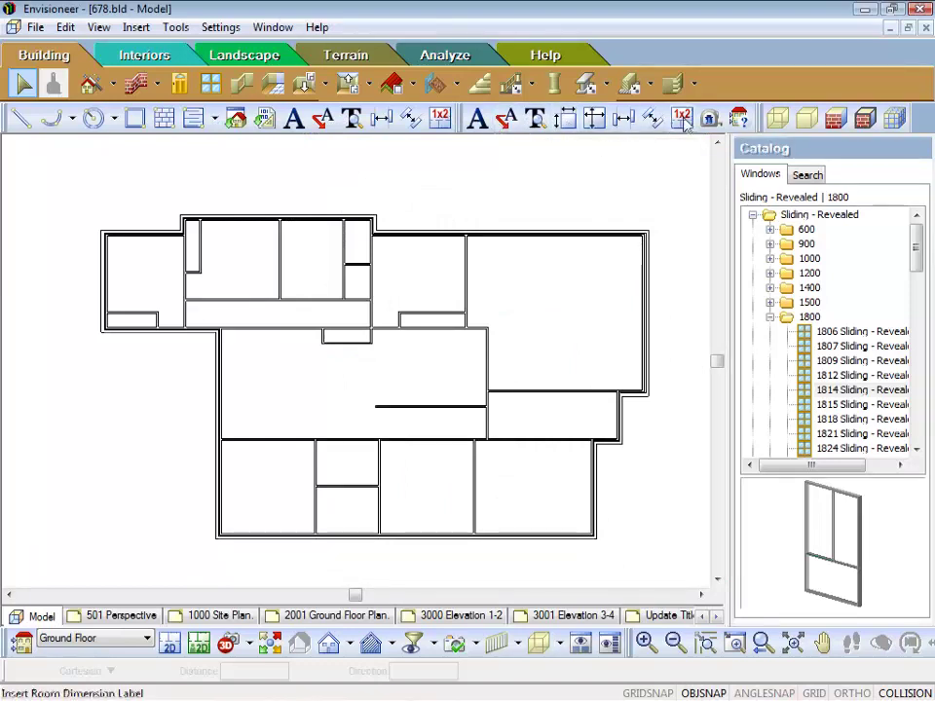
# Step: Generate automatic exterior dimensions around the ground floor plan
pyautogui.click(175, 29)
pyautogui.moveTo(195, 69)
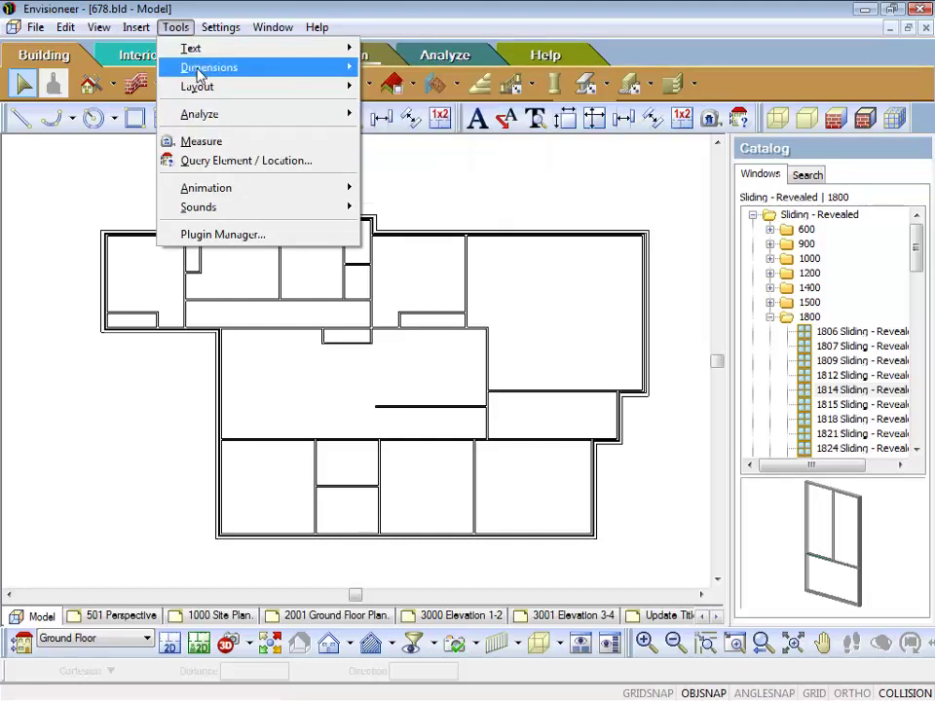
pyautogui.click(486, 20)
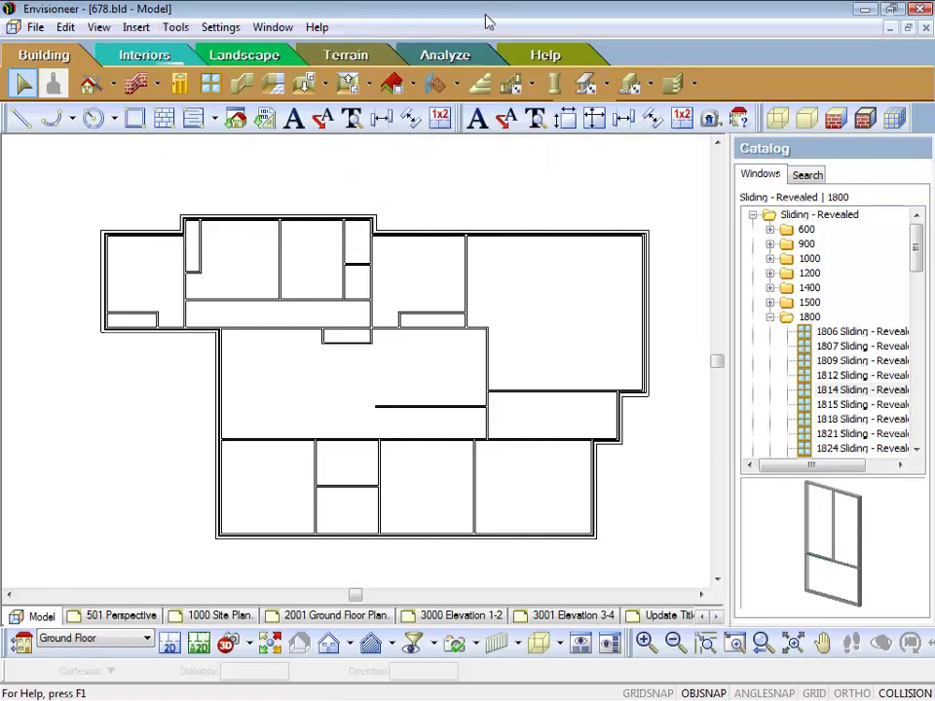
pyautogui.click(564, 118)
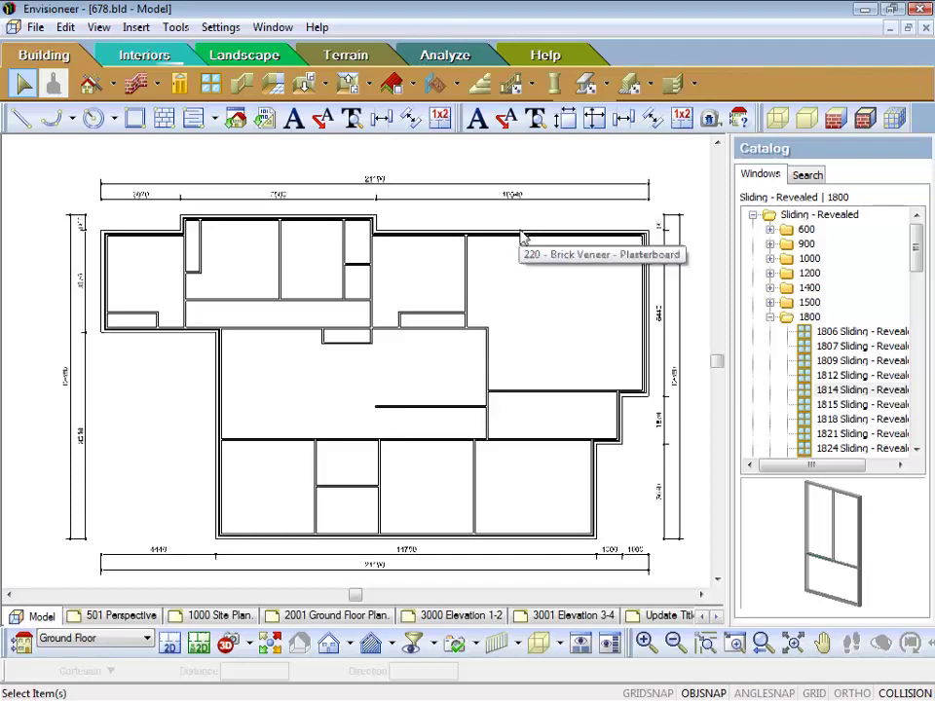
# Step: Move the plan's lower-right exterior wall about 1044 mm inward to test its linked dimension, and undo the move
pyautogui.scroll(-2, 515, 317)
pyautogui.moveTo(564, 397); pyautogui.dragTo(440, 378, button='middle')
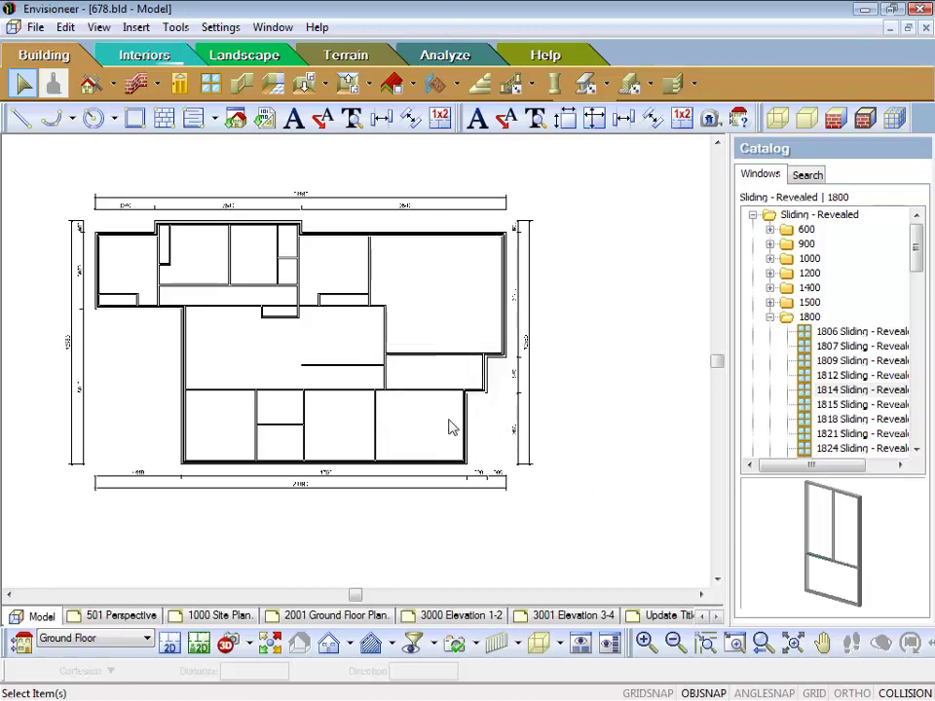
pyautogui.scroll(3, 451, 428)
pyautogui.scroll(3, 514, 559)
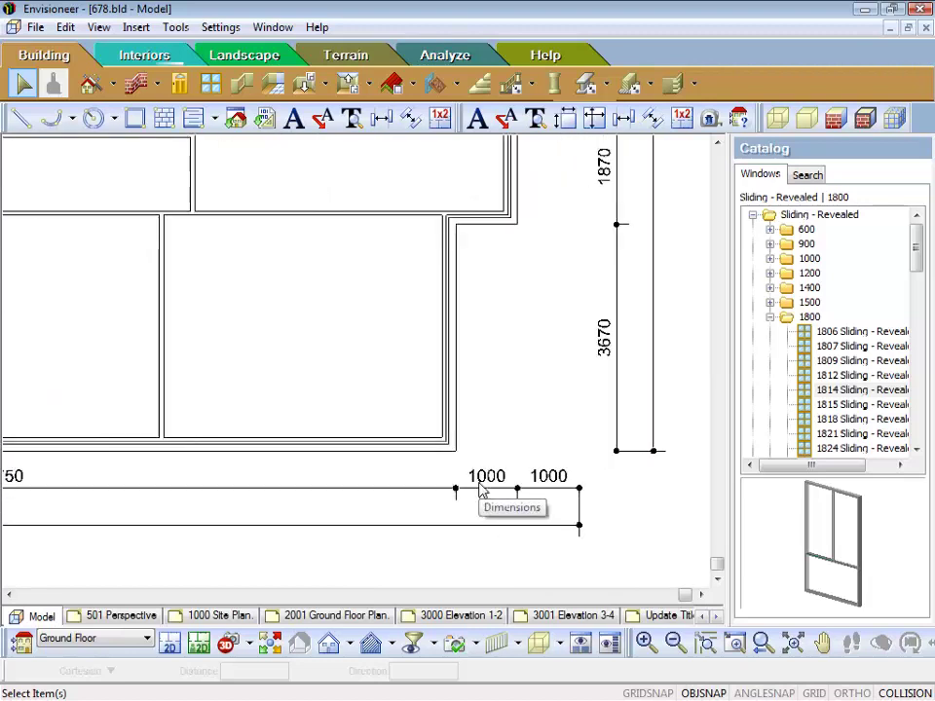
pyautogui.click(453, 360)
pyautogui.moveTo(443, 327); pyautogui.dragTo(380, 334)
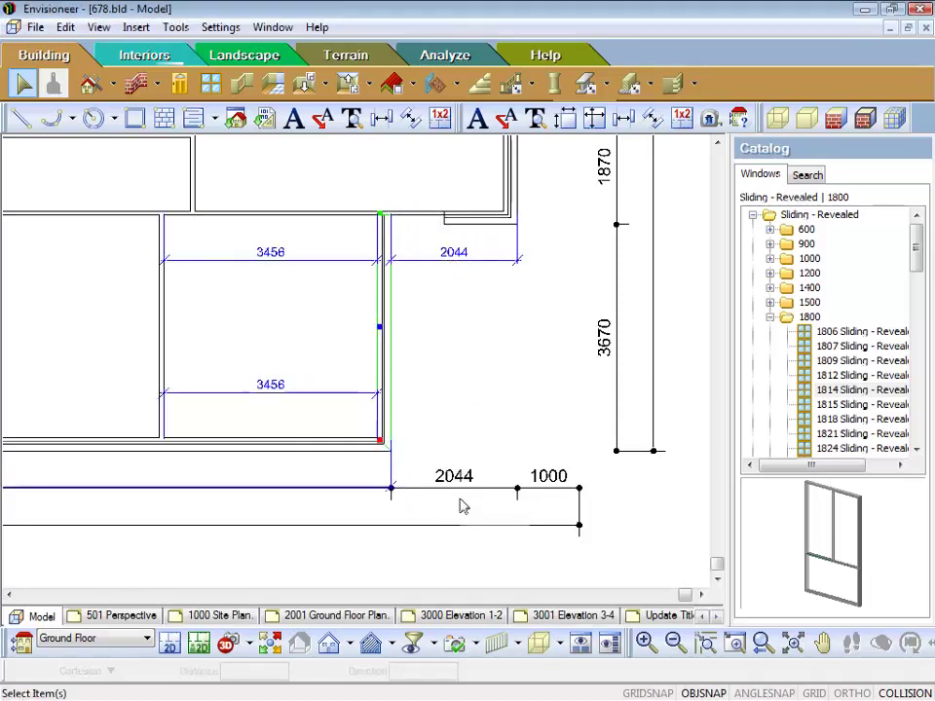
pyautogui.click(479, 416)
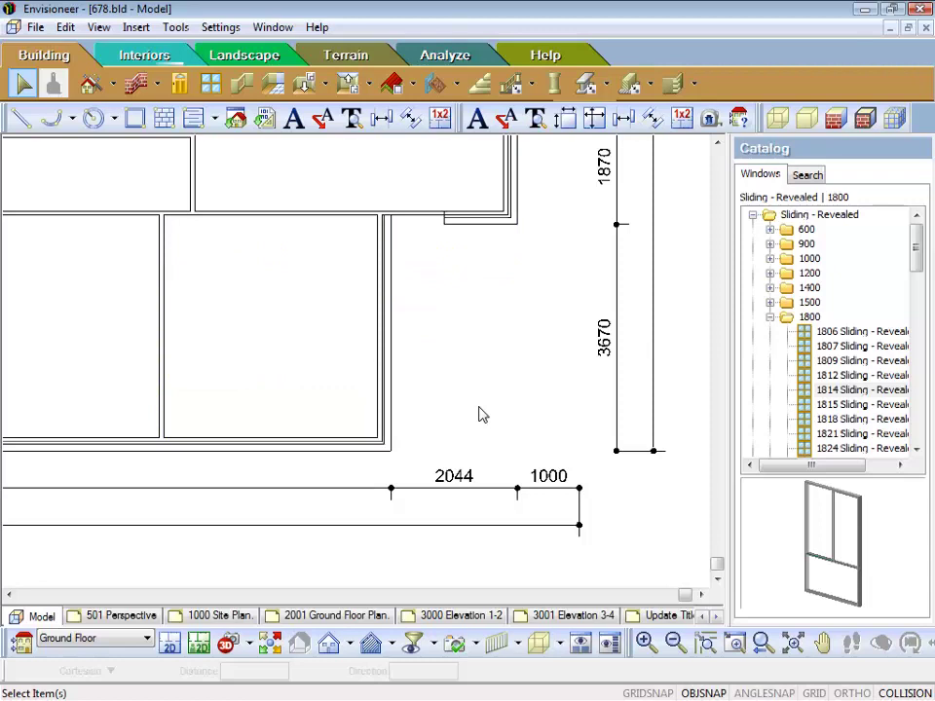
pyautogui.hotkey('ctrl', 'z')
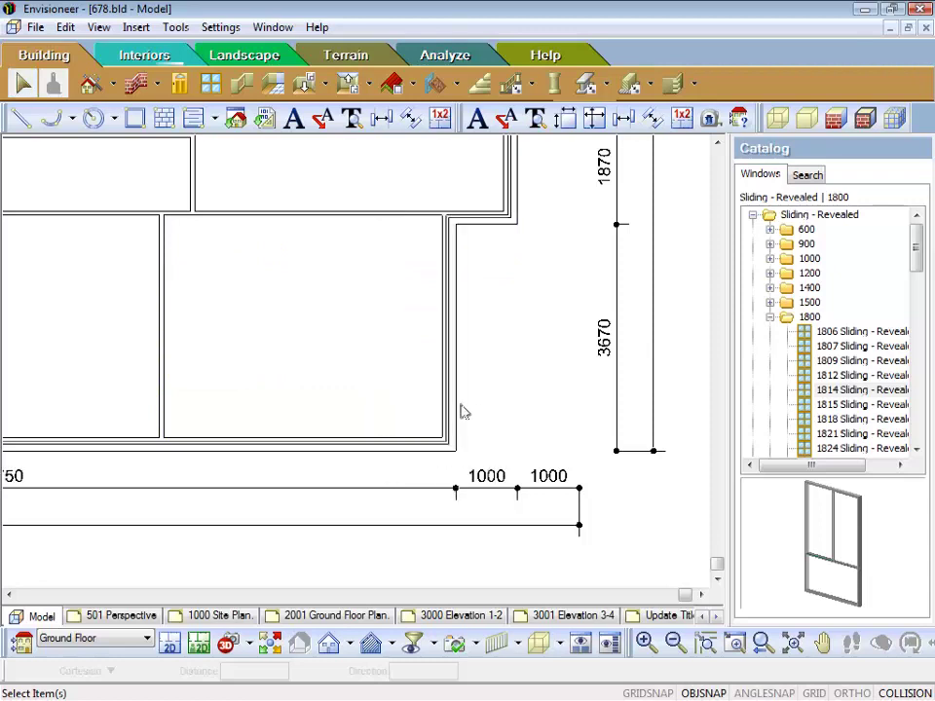
# Step: Turn on the grid and ortho, and move the right-hand exterior dimension strings about 3768 mm horizontally away from the plan
pyautogui.scroll(-3, 452, 375)
pyautogui.moveTo(492, 366); pyautogui.dragTo(421, 477, button='middle')
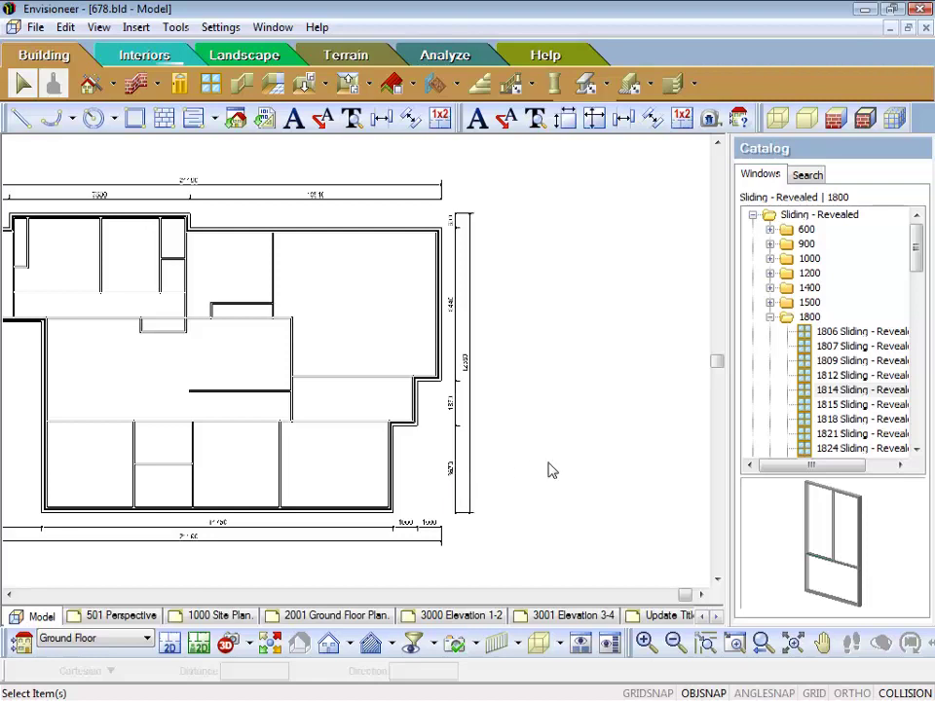
pyautogui.click(816, 693)
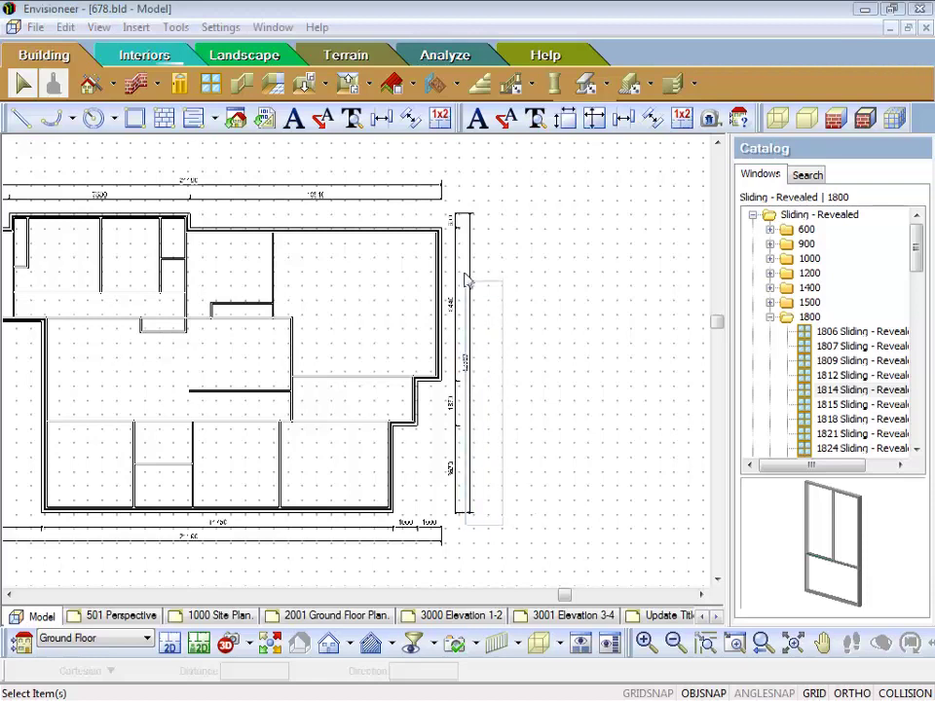
pyautogui.click(451, 198)
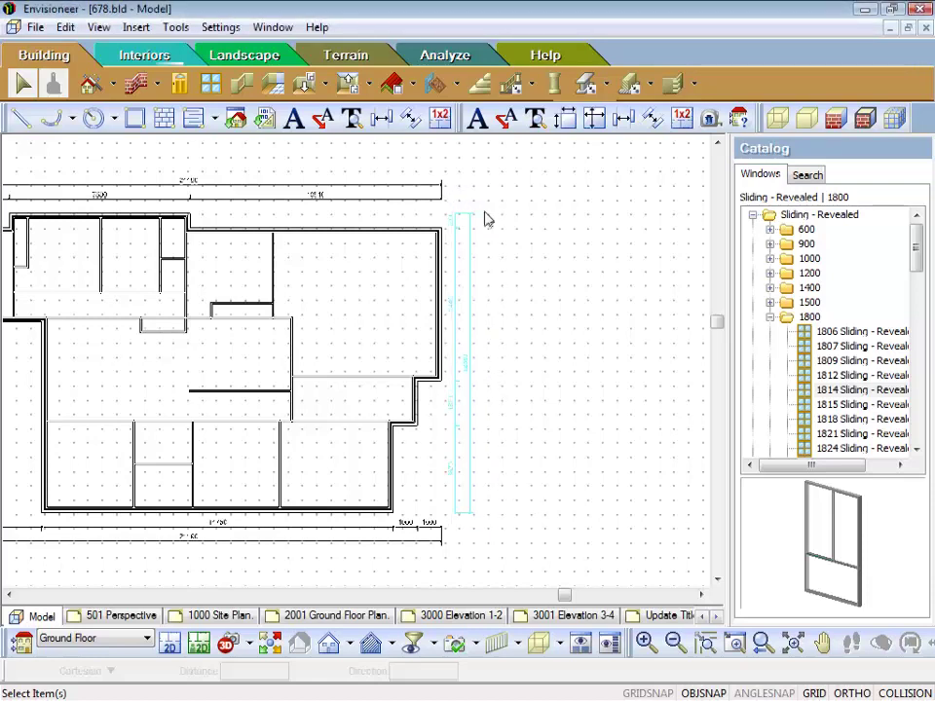
pyautogui.rightClick(533, 242)
pyautogui.click(574, 292)
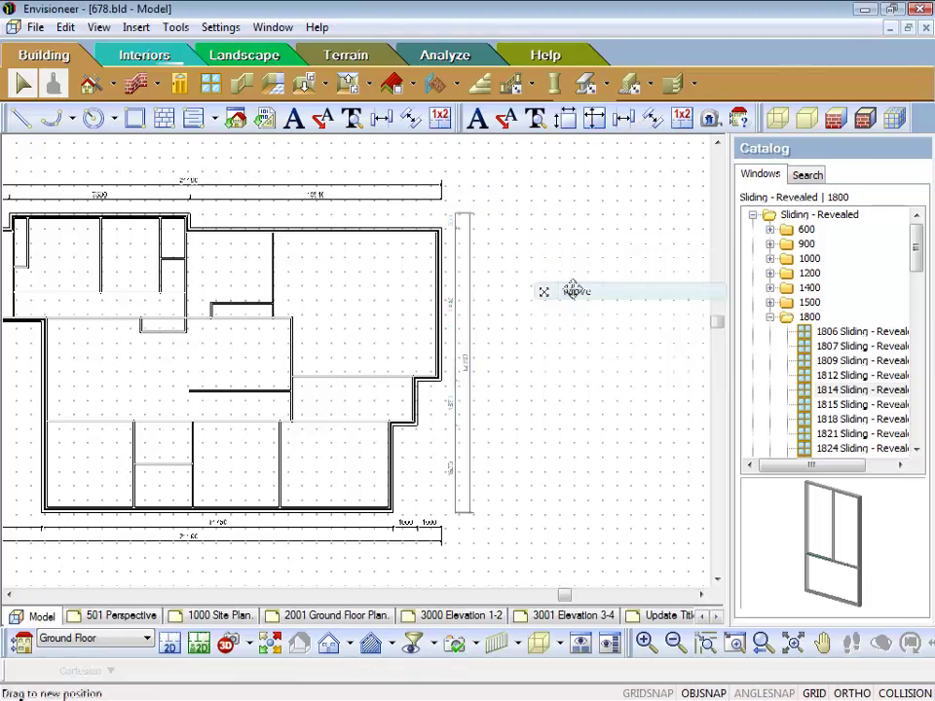
pyautogui.click(492, 348)
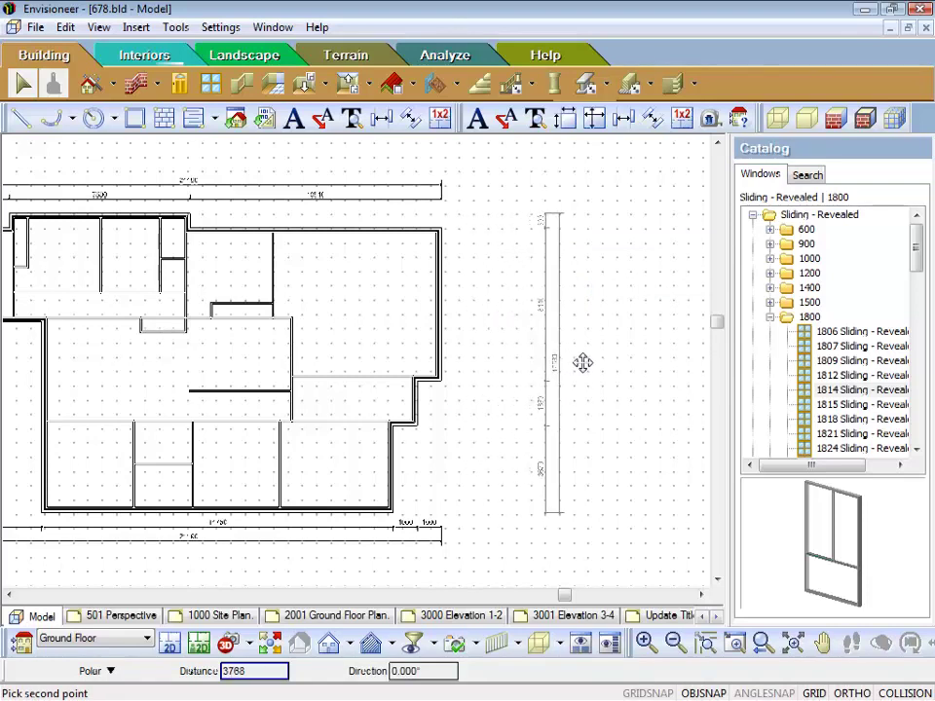
pyautogui.click(583, 363)
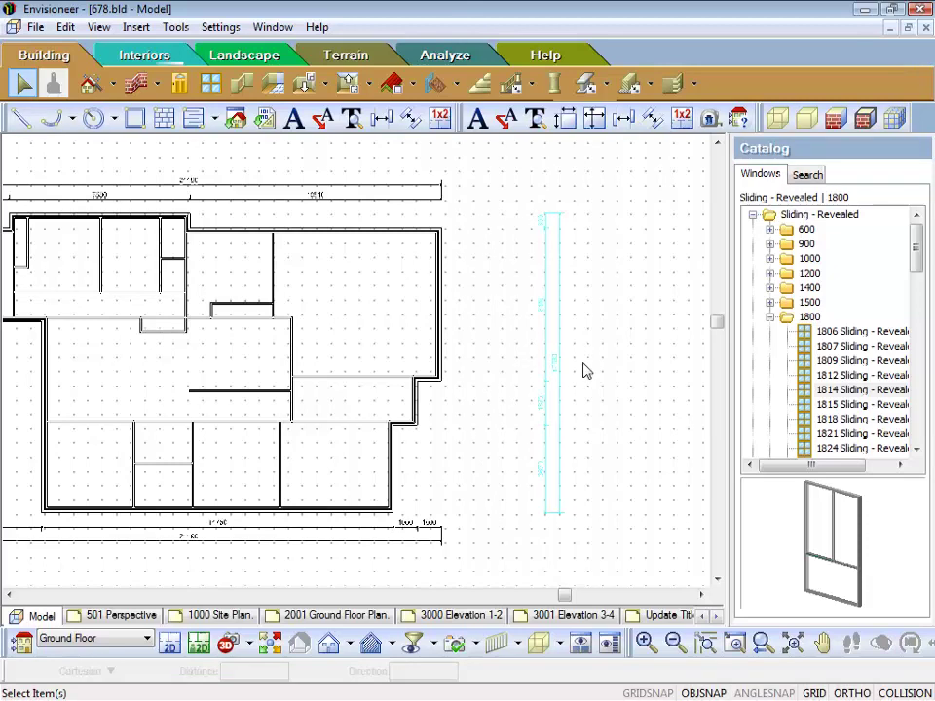
# Step: Move the exterior dimension strings along the plan's left side horizontally farther away from the walls
pyautogui.scroll(-2, 584, 370)
pyautogui.scroll(-1, 211, 354)
pyautogui.scroll(2, 127, 369)
pyautogui.scroll(1, 218, 219)
pyautogui.moveTo(222, 175); pyautogui.dragTo(283, 547)
pyautogui.rightClick(311, 399)
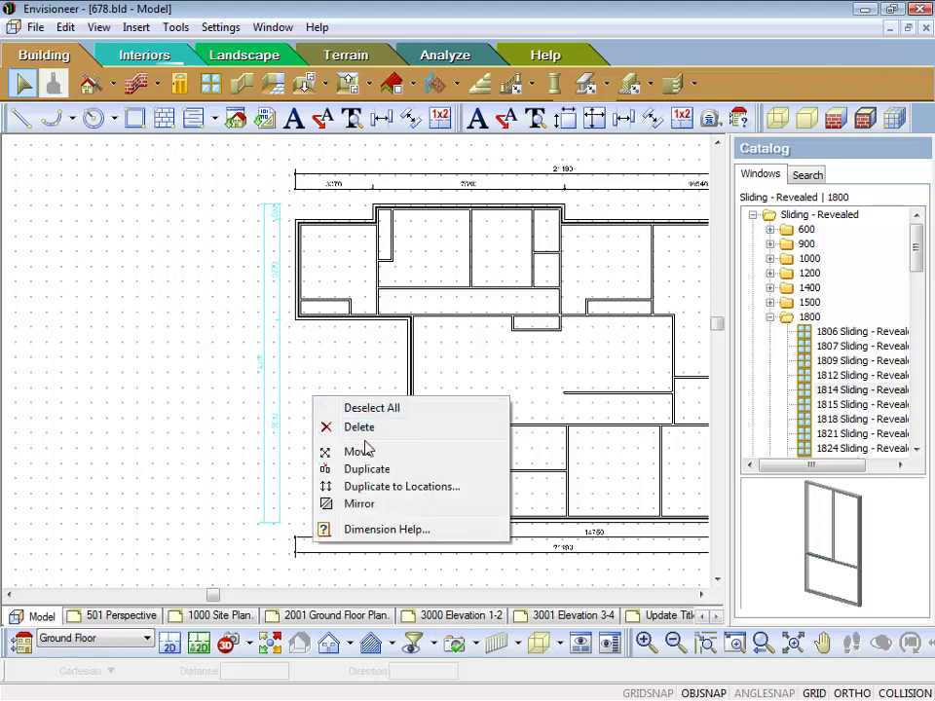
pyautogui.click(357, 452)
pyautogui.click(341, 413)
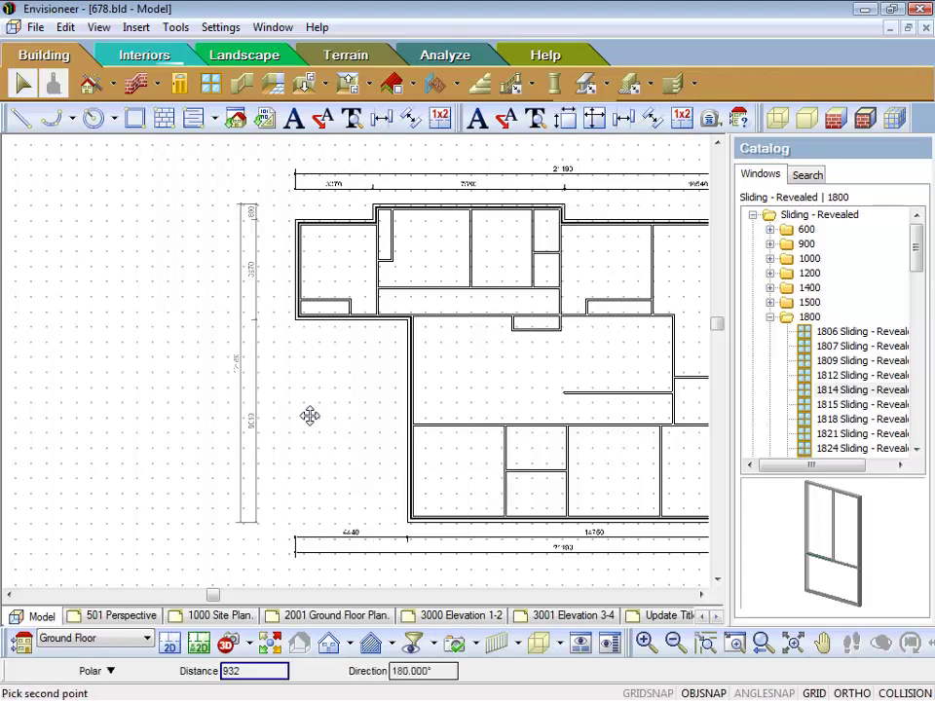
pyautogui.click(216, 411)
# Step: Move the exterior dimension strings below the plan straight down, well clear of the lower wall
pyautogui.scroll(-3, 210, 236)
pyautogui.scroll(1, 570, 489)
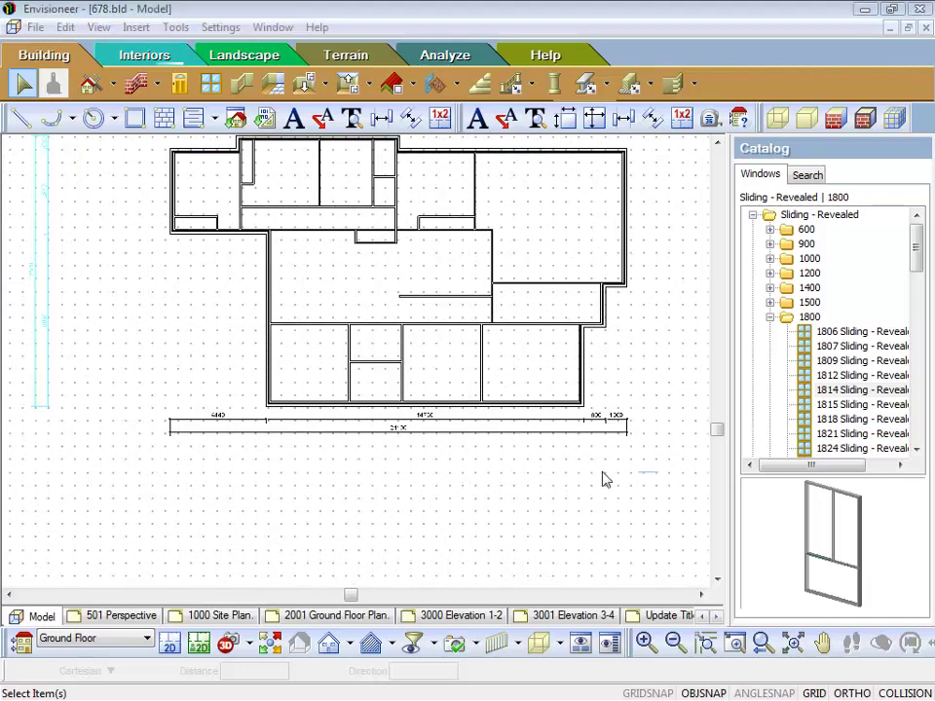
pyautogui.click(121, 411)
pyautogui.rightClick(521, 492)
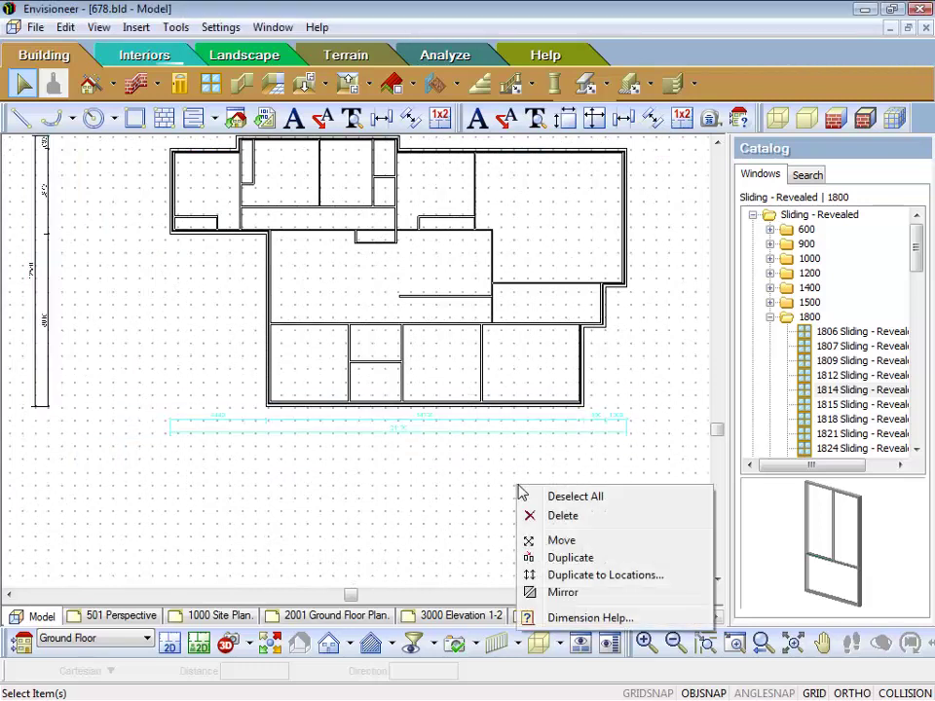
pyautogui.click(568, 539)
pyautogui.click(653, 383)
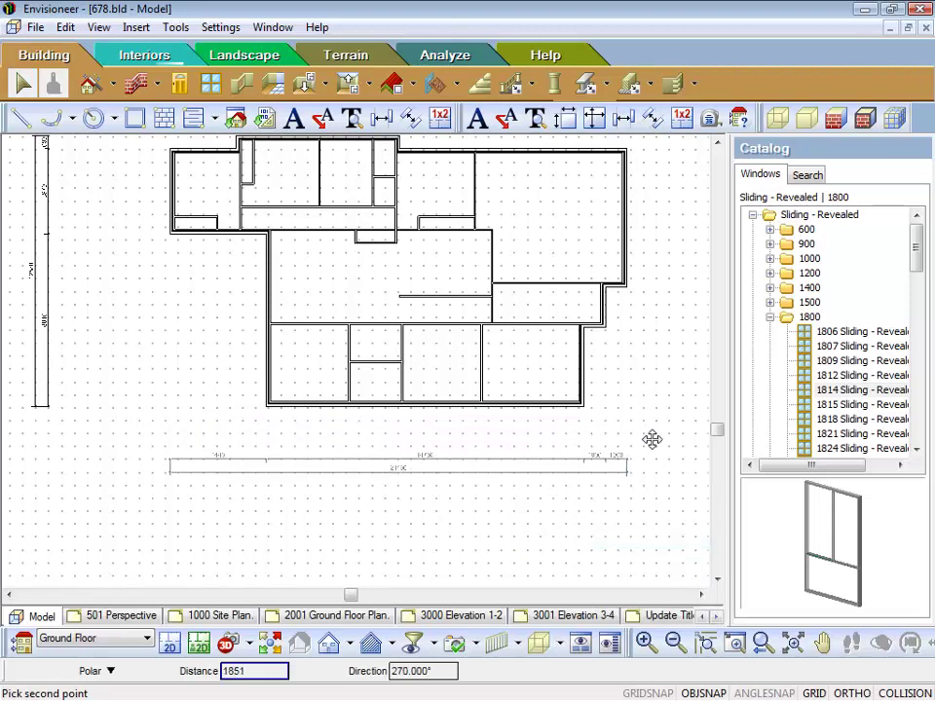
pyautogui.click(658, 503)
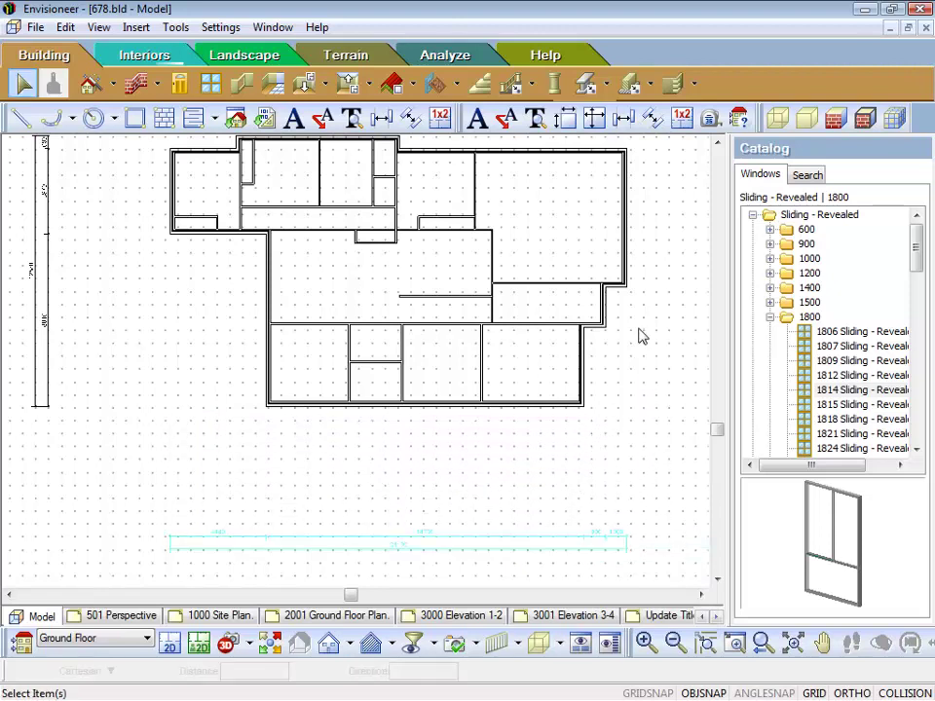
# Step: Move the exterior dimension strings above the plan about 4100 mm straight up, away from the upper wall
pyautogui.click(717, 145)
pyautogui.moveTo(650, 207); pyautogui.dragTo(164, 264)
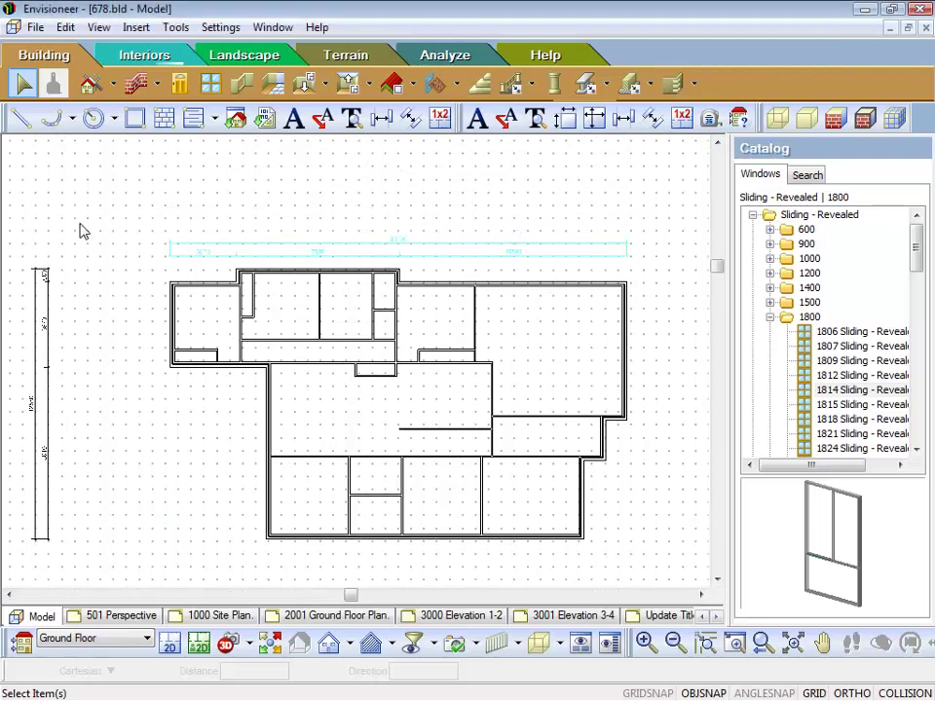
pyautogui.rightClick(82, 228)
pyautogui.click(125, 274)
pyautogui.click(113, 330)
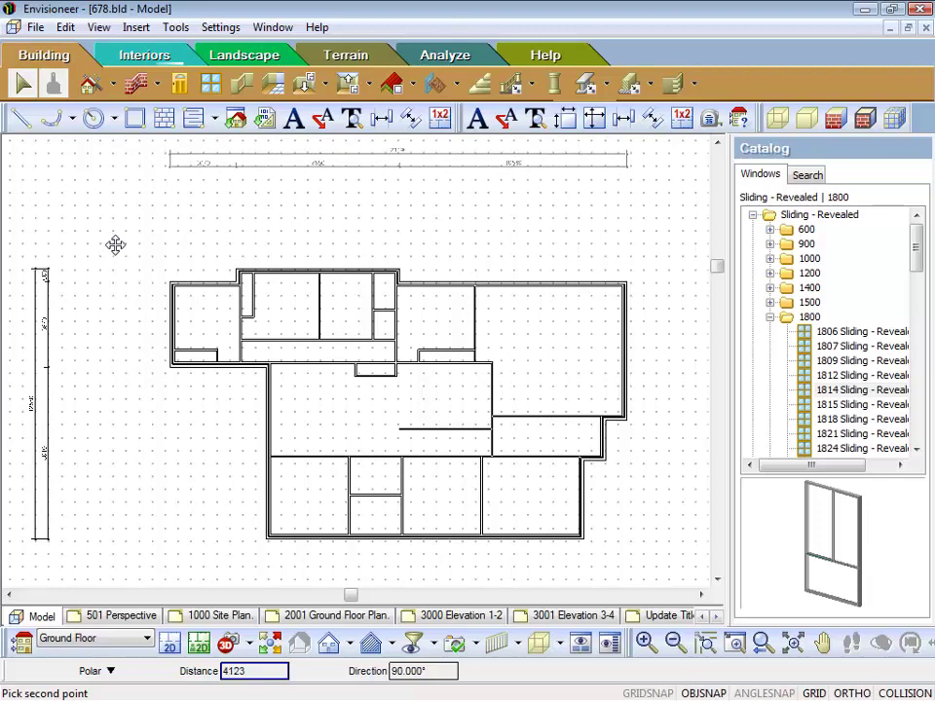
pyautogui.click(116, 247)
# Step: Move the lower-right exterior wall inward until the adjacent room is about 2389 mm wide to test the relocated dimensions' link, and undo the move
pyautogui.click(717, 581)
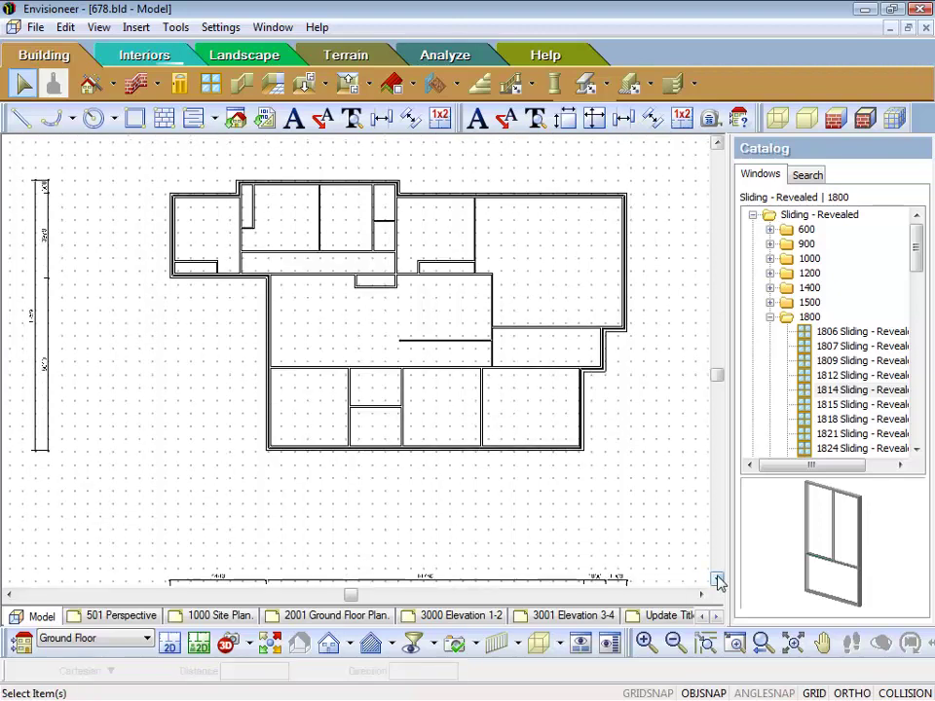
pyautogui.scroll(2, 681, 571)
pyautogui.scroll(1, 681, 570)
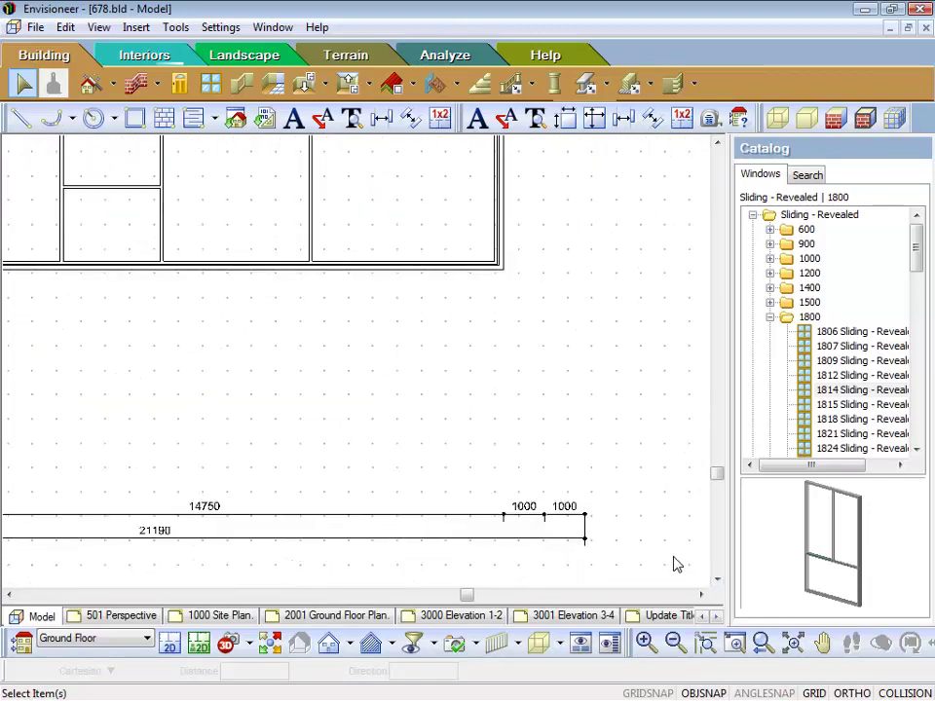
pyautogui.click(504, 192)
pyautogui.moveTo(501, 188); pyautogui.dragTo(414, 194)
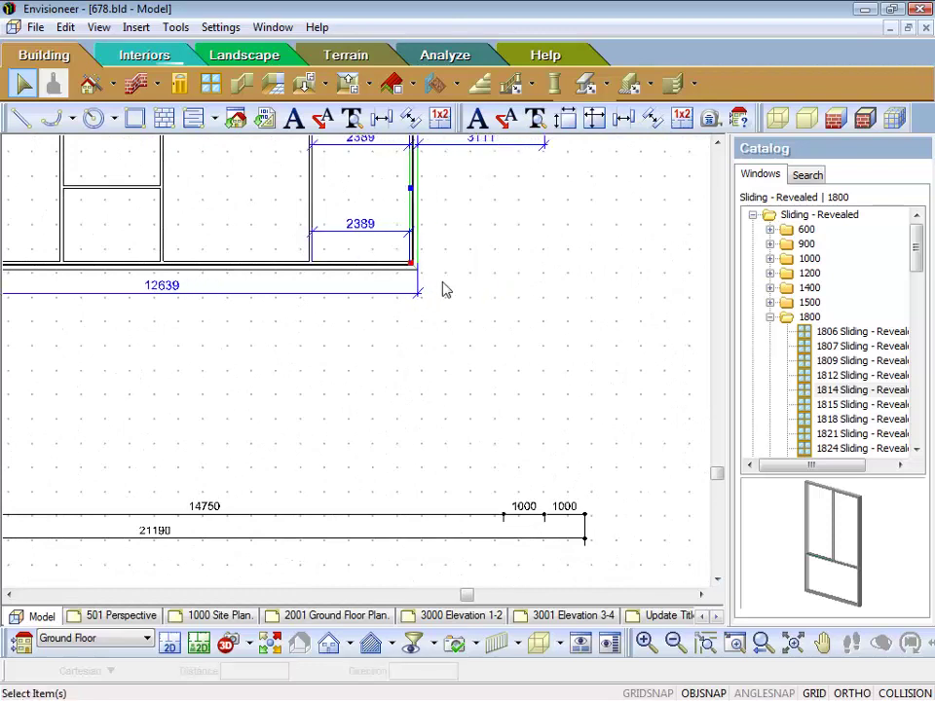
pyautogui.click(470, 419)
pyautogui.scroll(-5, 601, 466)
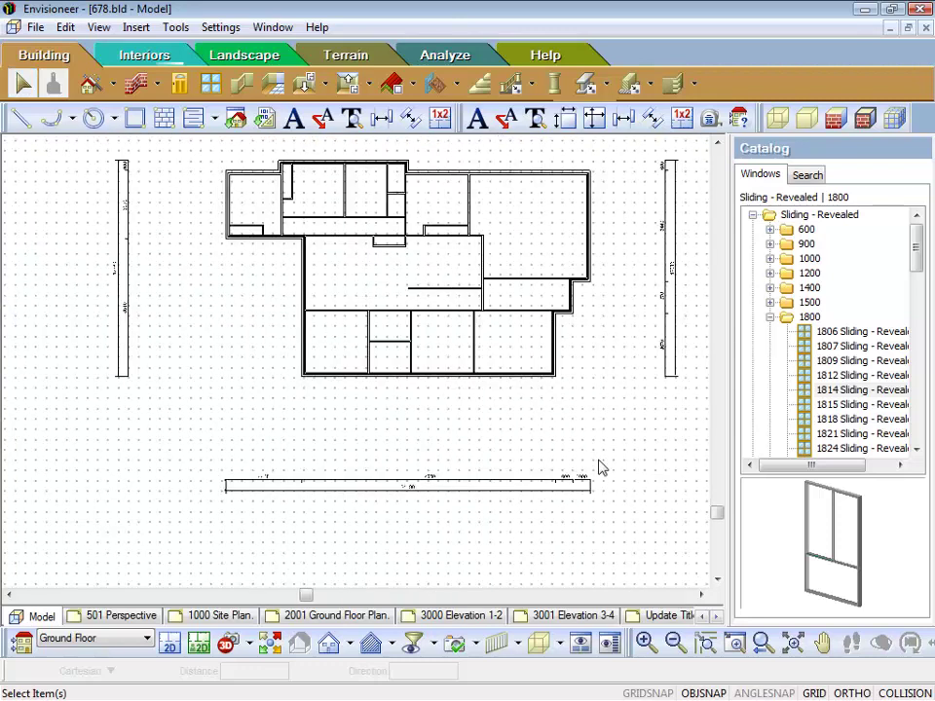
# Step: Apply DOT - Interior as the current style in the dimension settings
pyautogui.scroll(2, 639, 311)
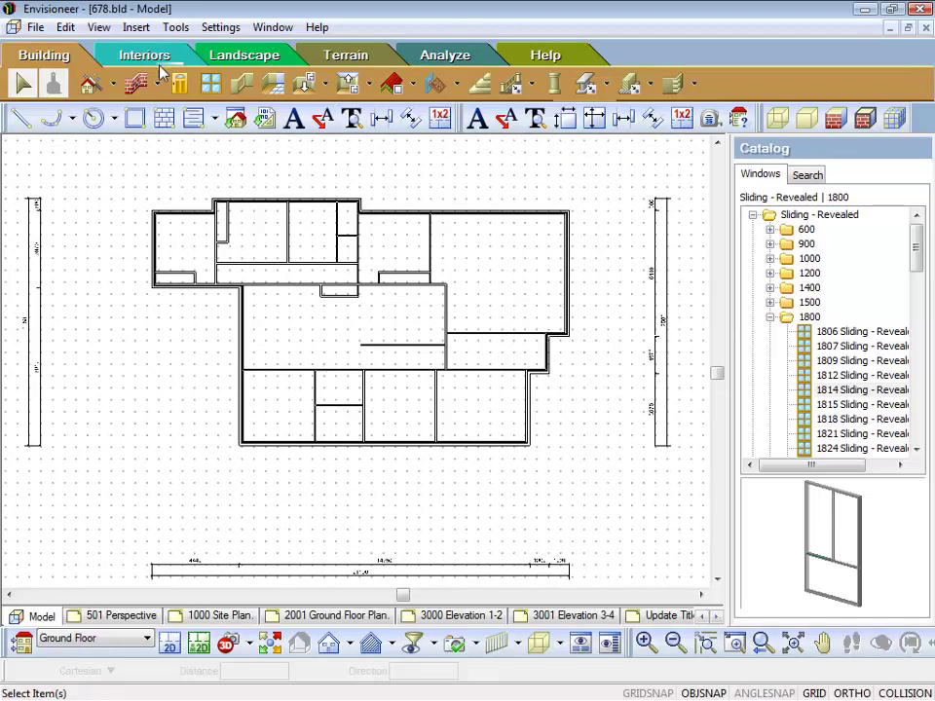
pyautogui.click(222, 27)
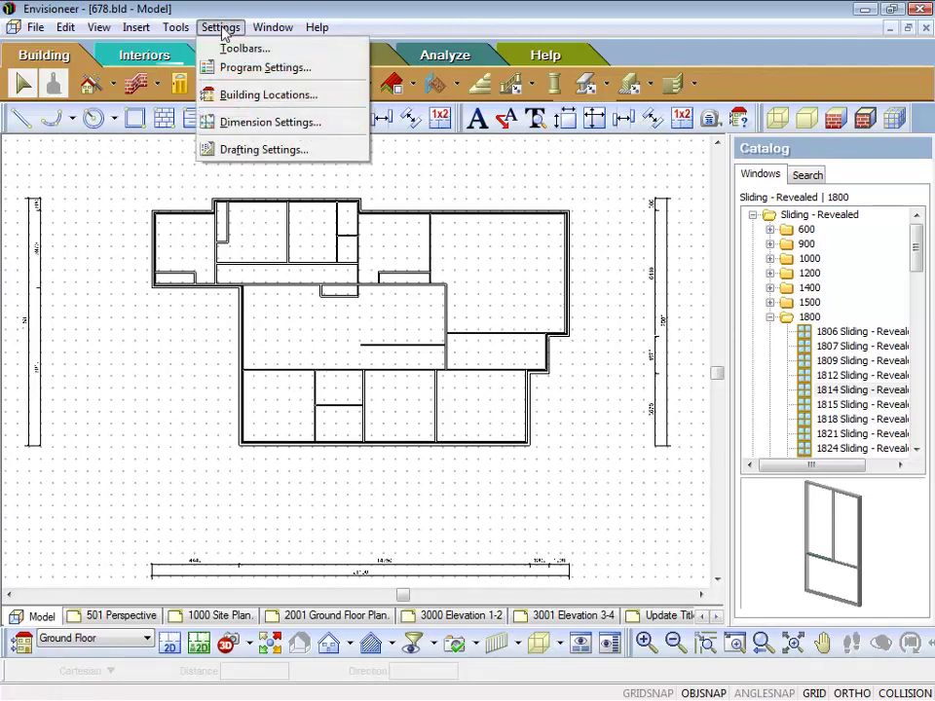
pyautogui.click(255, 122)
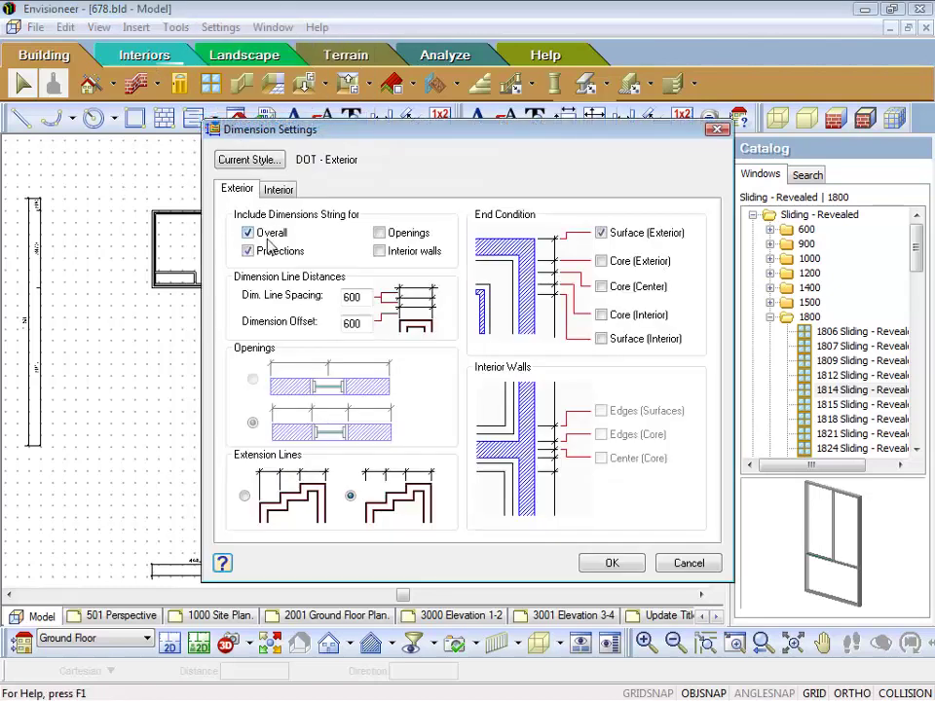
pyautogui.click(255, 162)
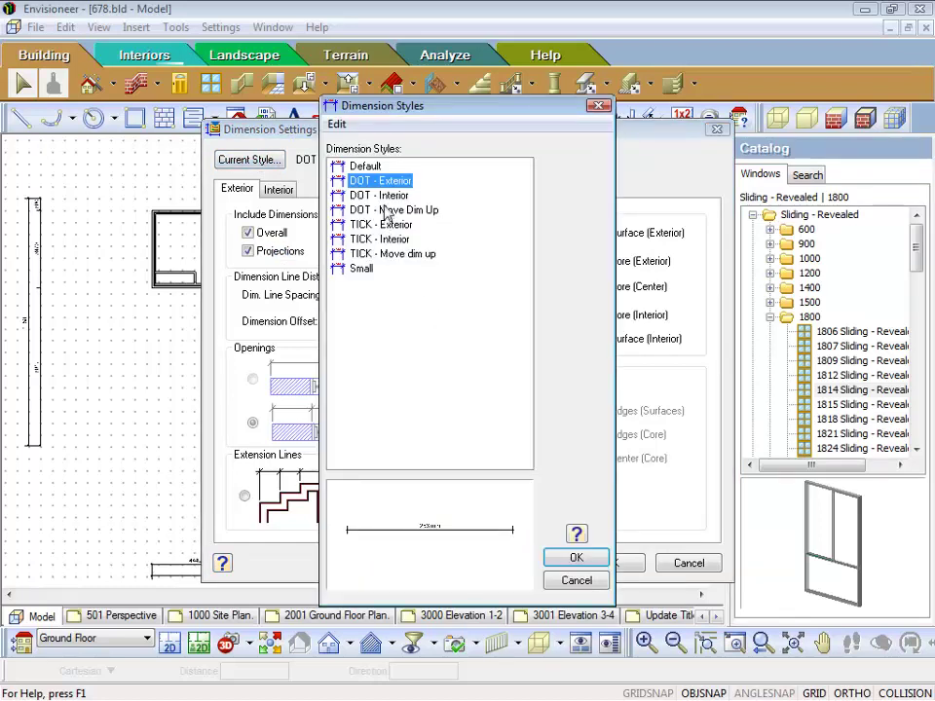
pyautogui.click(384, 195)
pyautogui.click(574, 561)
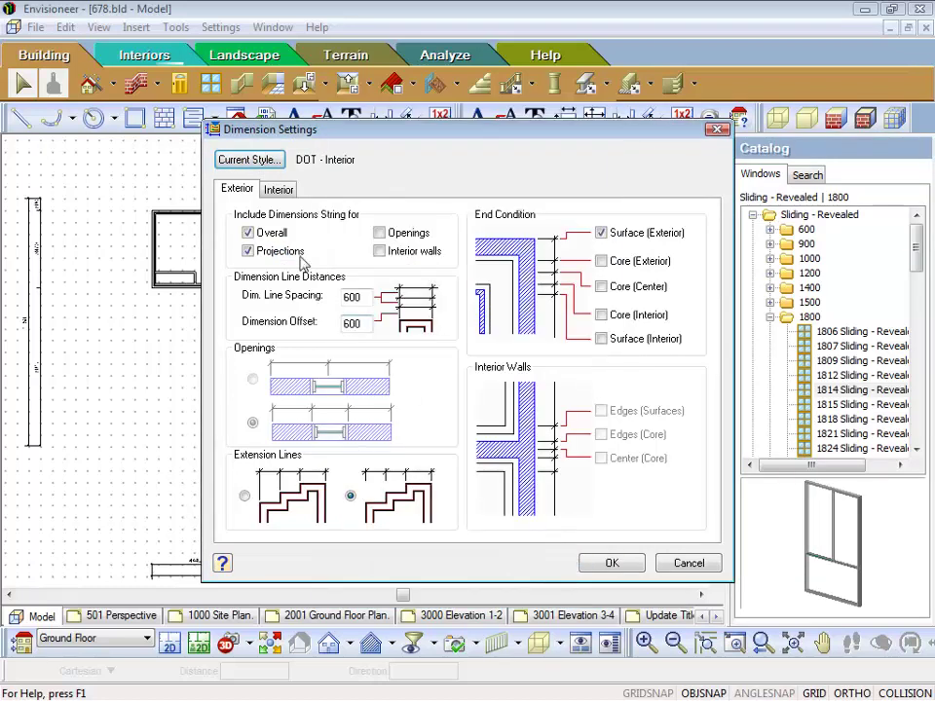
pyautogui.click(611, 564)
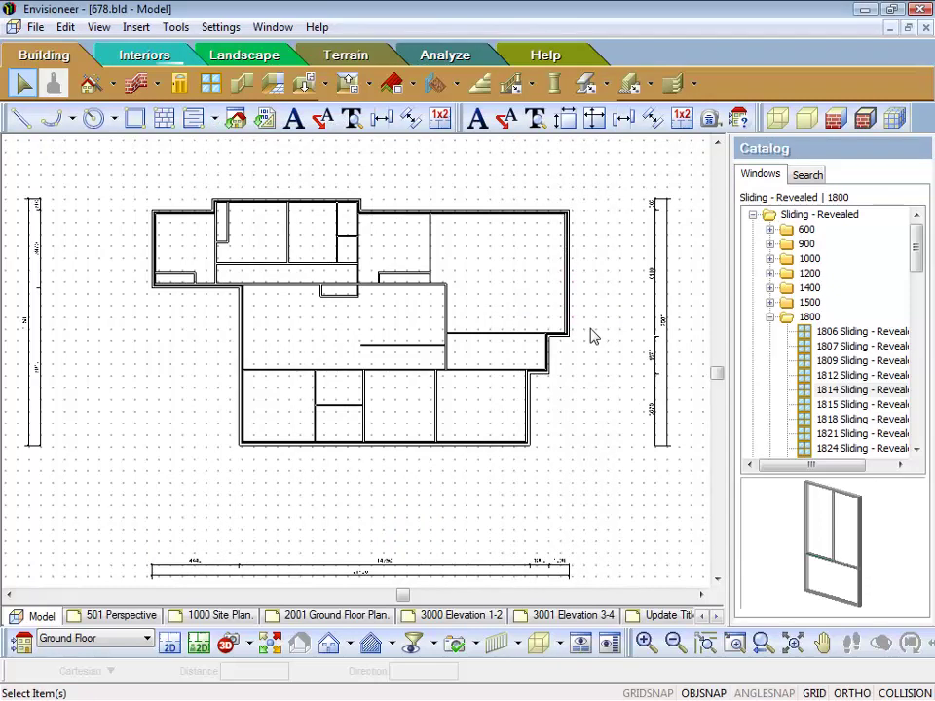
# Step: Add a horizontal automatic interior dimension string across the full width of the plan's upper rooms
pyautogui.click(178, 30)
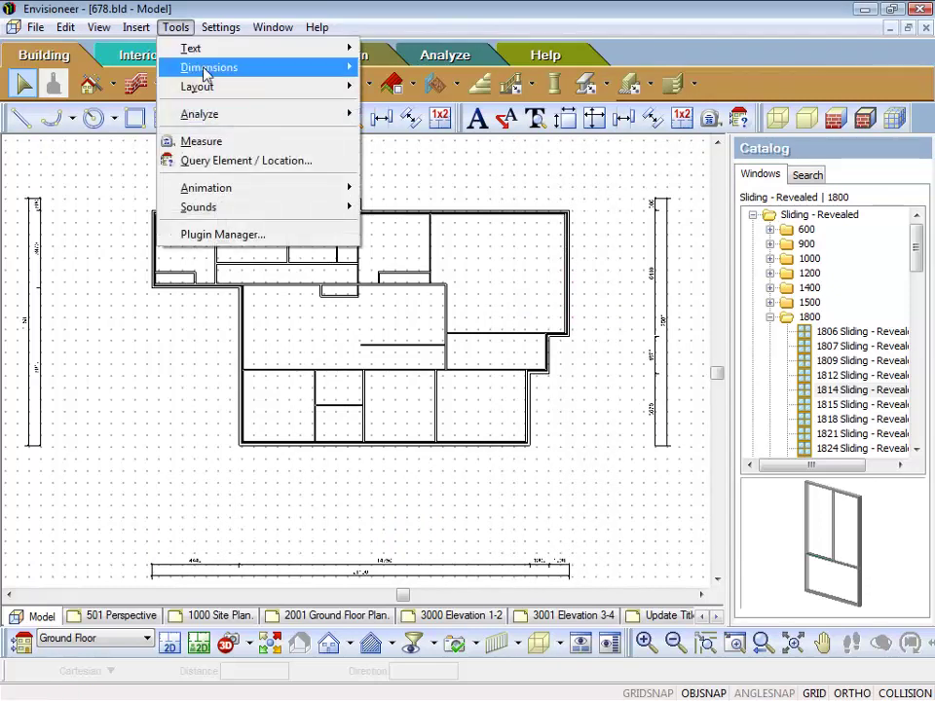
pyautogui.moveTo(343, 76)
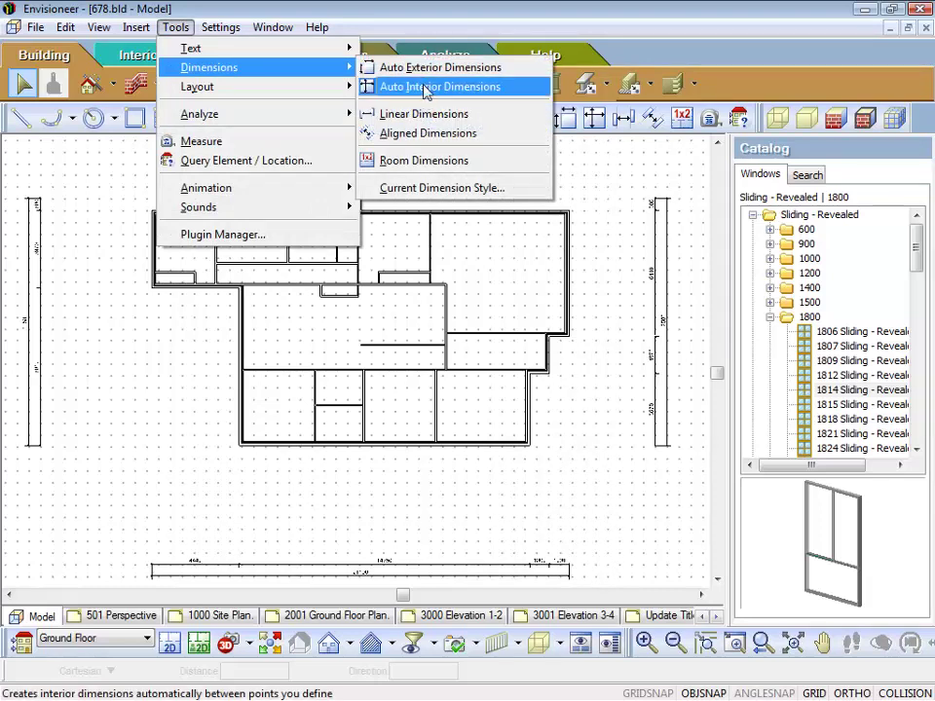
pyautogui.click(417, 20)
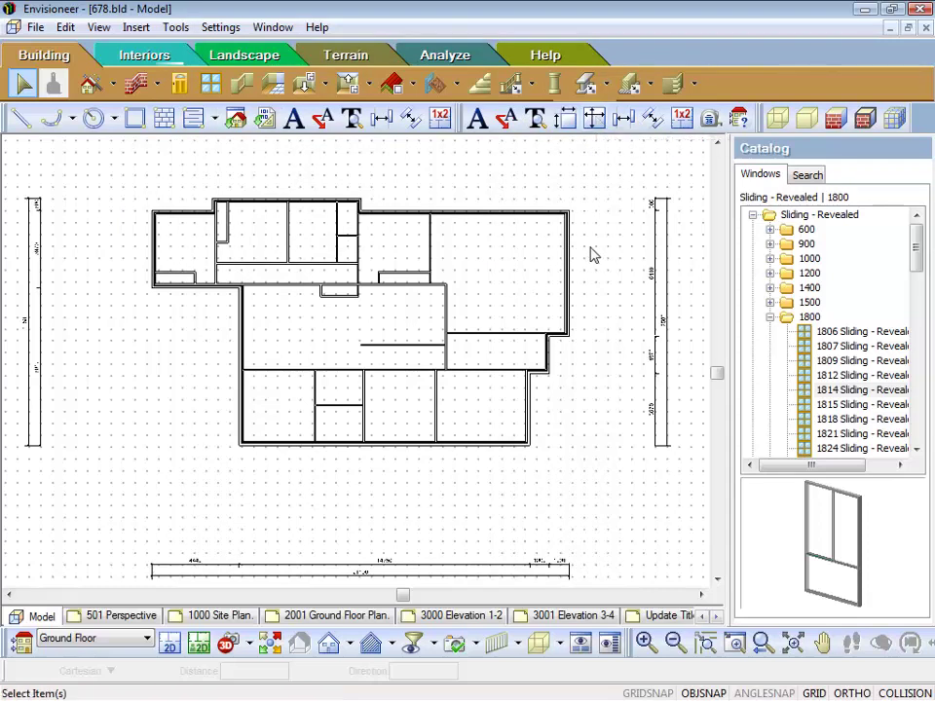
pyautogui.click(594, 118)
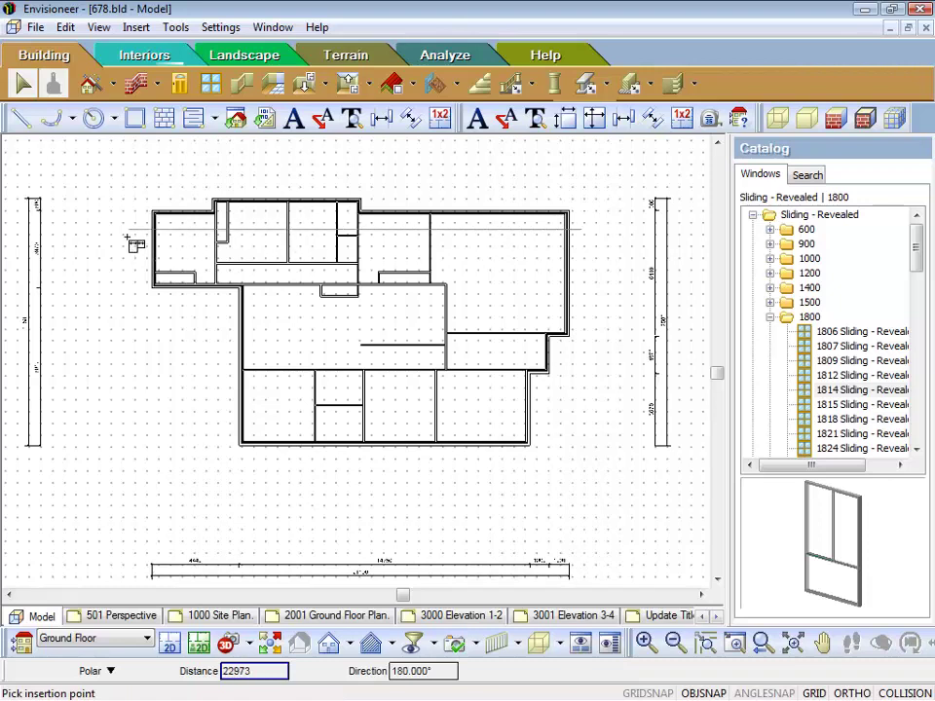
pyautogui.scroll(1, 135, 243)
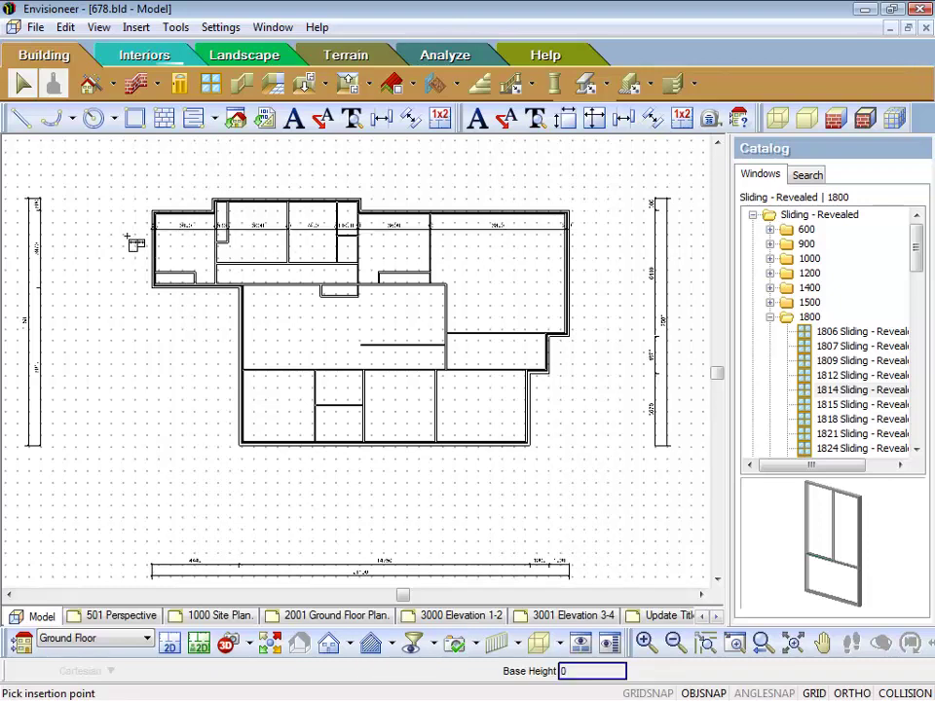
pyautogui.scroll(2, 136, 240)
pyautogui.scroll(2, 140, 240)
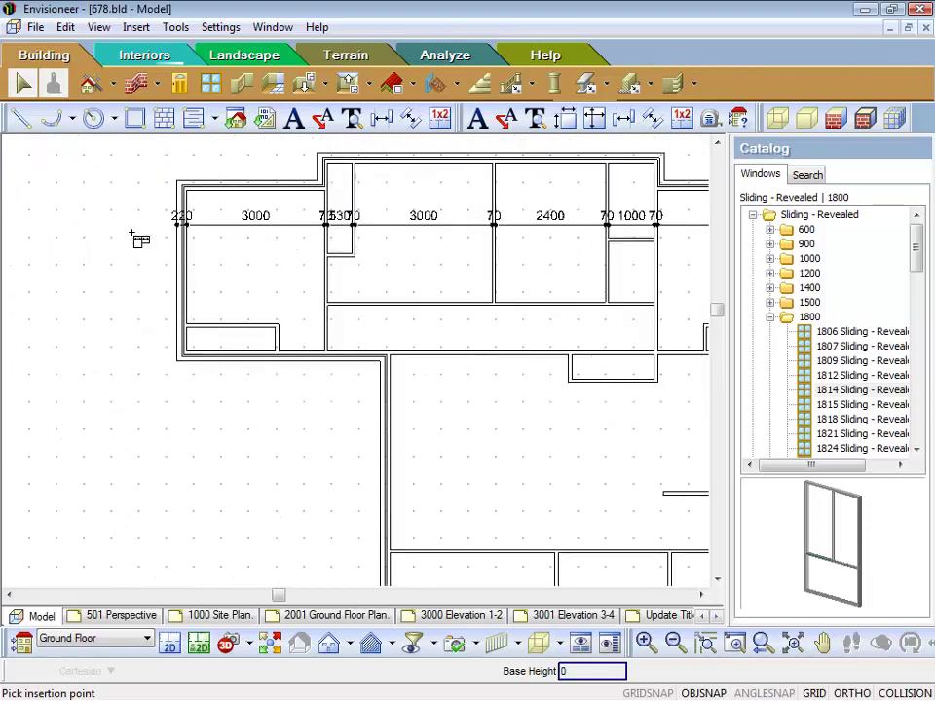
pyautogui.scroll(-5, 140, 240)
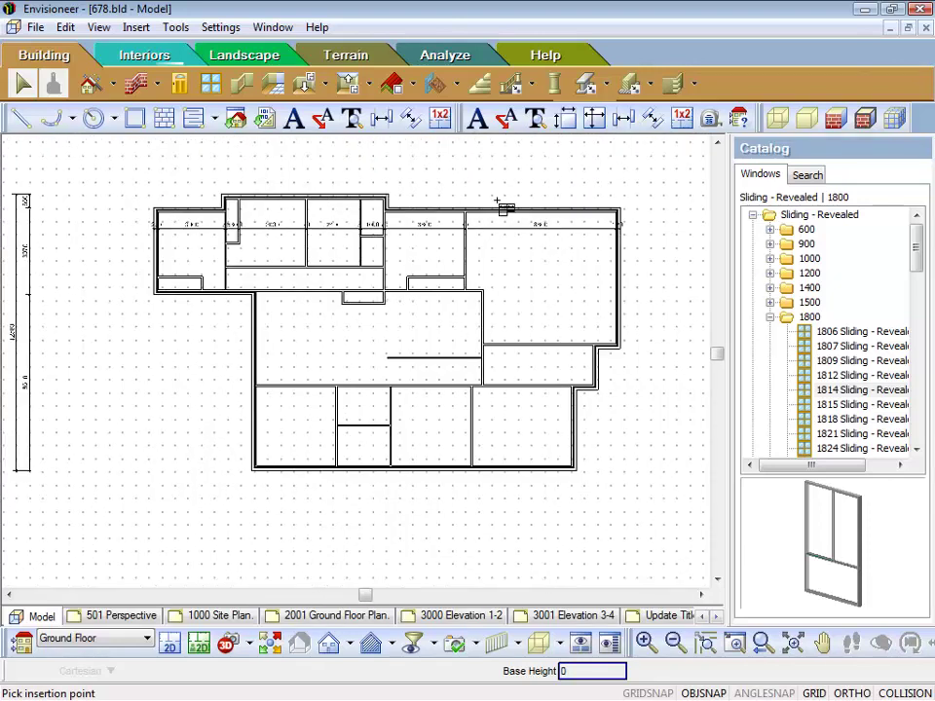
# Step: Add four more horizontal automatic interior dimension strings across the closet row, the upper and lower central area, and the lower rooms, and end the command
pyautogui.scroll(2, 454, 201)
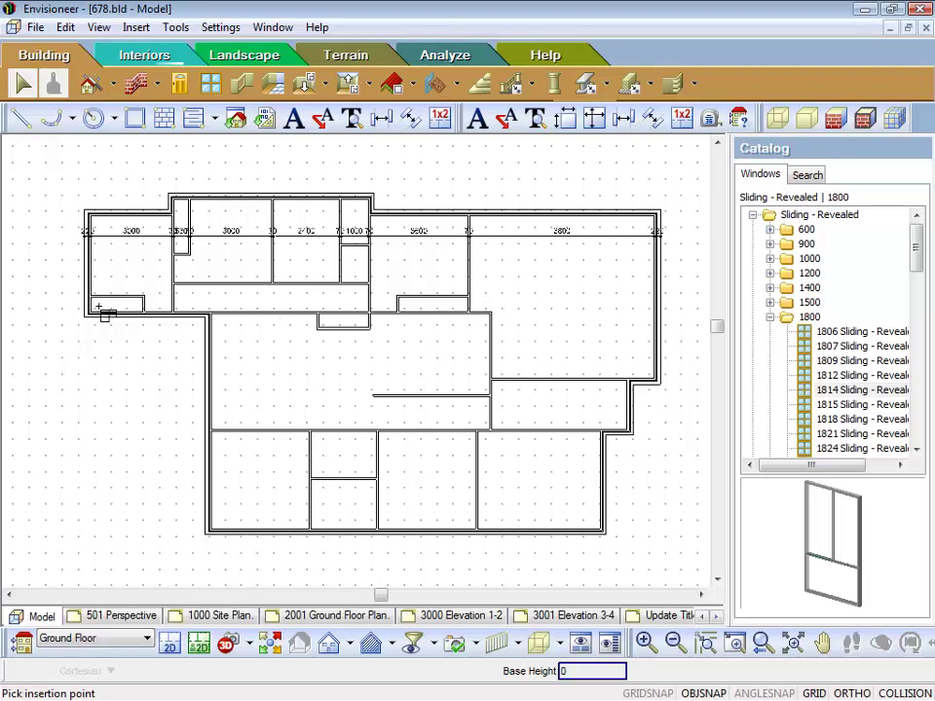
pyautogui.click(668, 306)
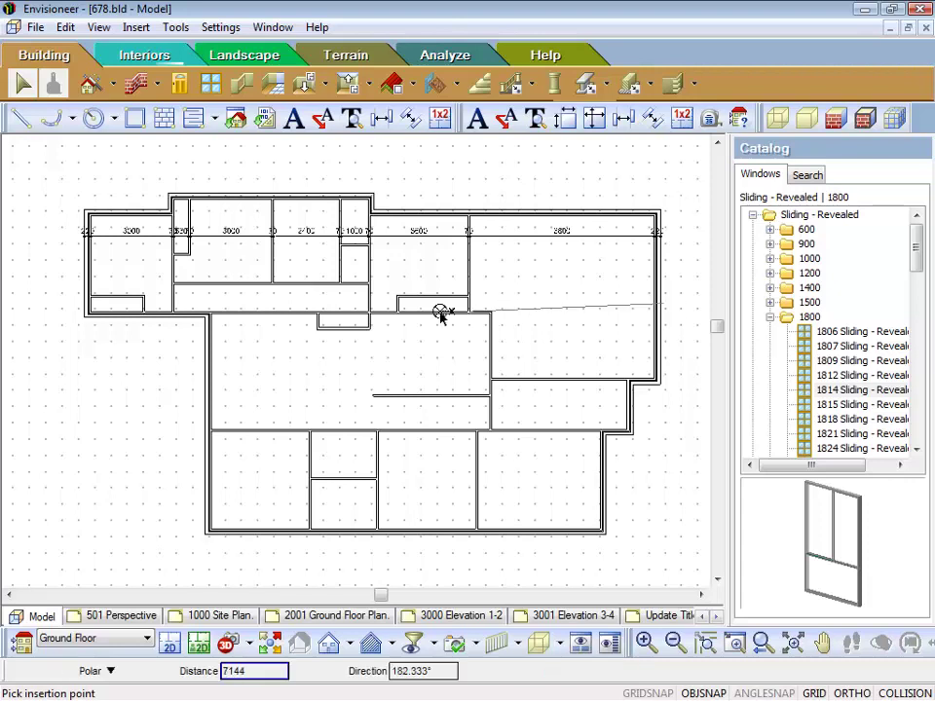
pyautogui.click(61, 321)
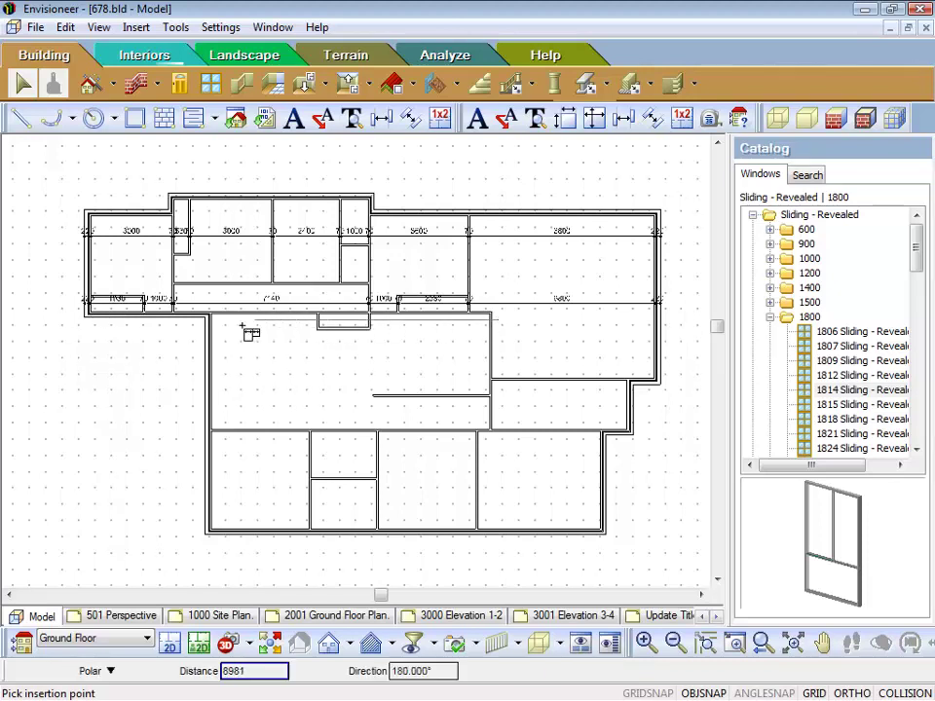
pyautogui.click(195, 326)
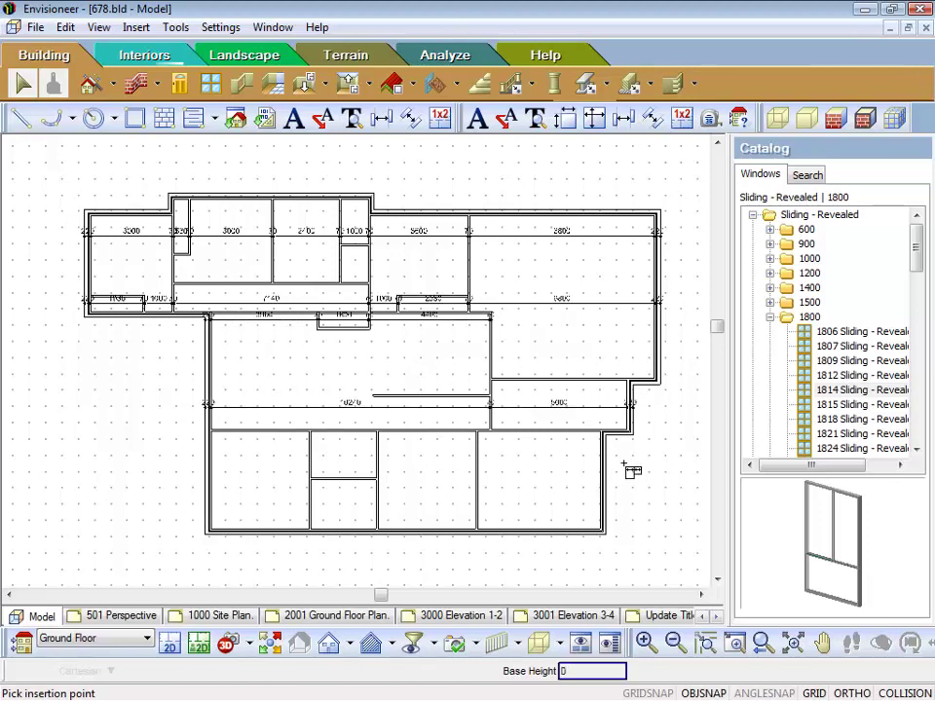
pyautogui.rightClick(151, 431)
pyautogui.click(189, 441)
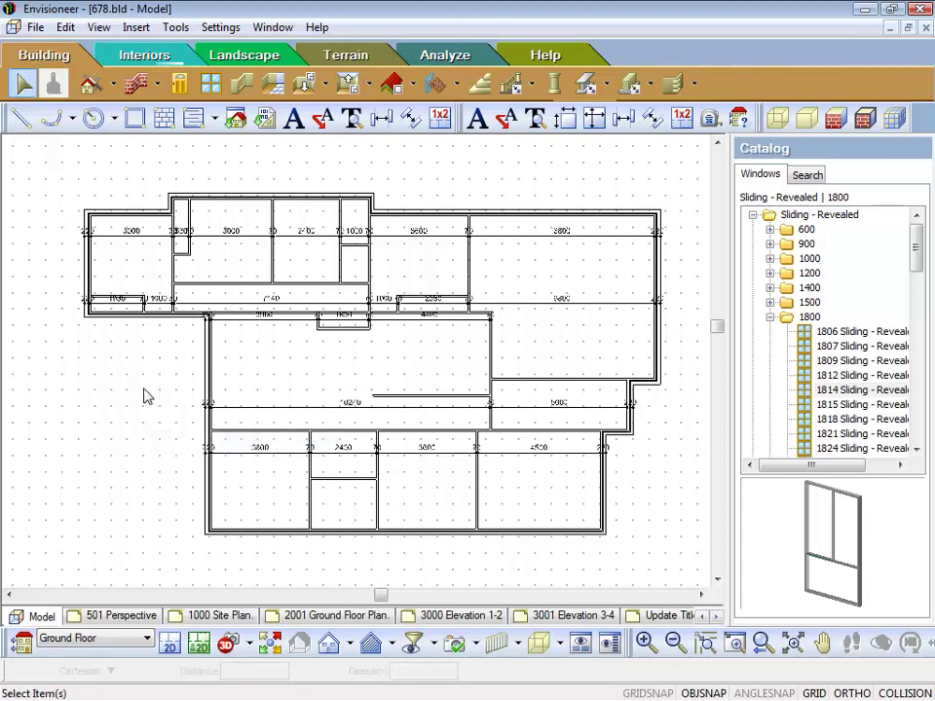
# Step: Try to move the lower rooms' dimension string below the plan using a selection that also catches the crossing walls, and undo the move
pyautogui.scroll(-1, 159, 374)
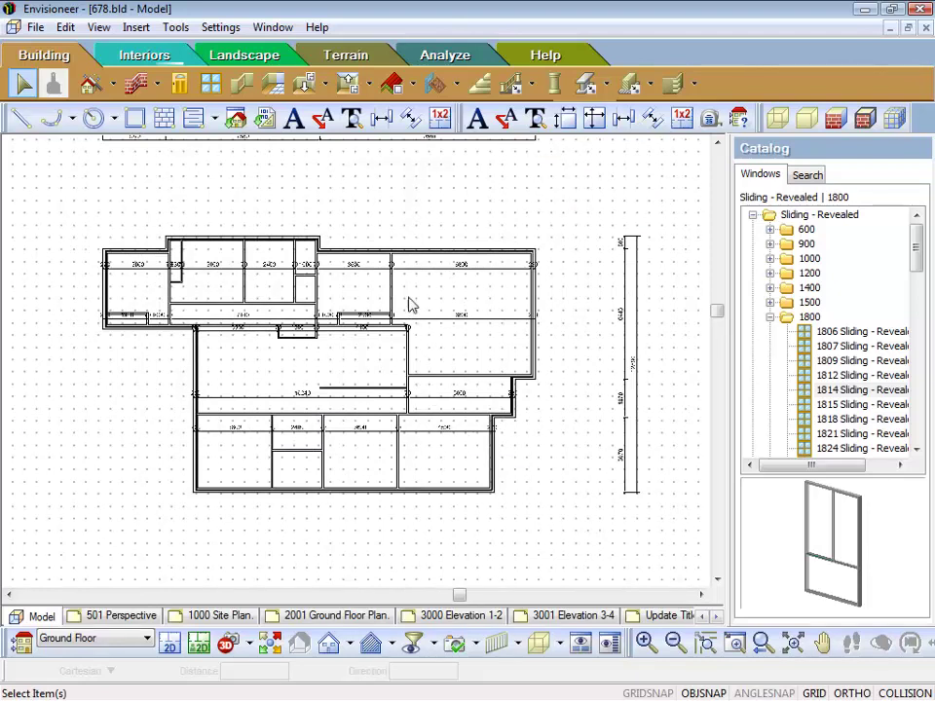
pyautogui.scroll(2, 323, 520)
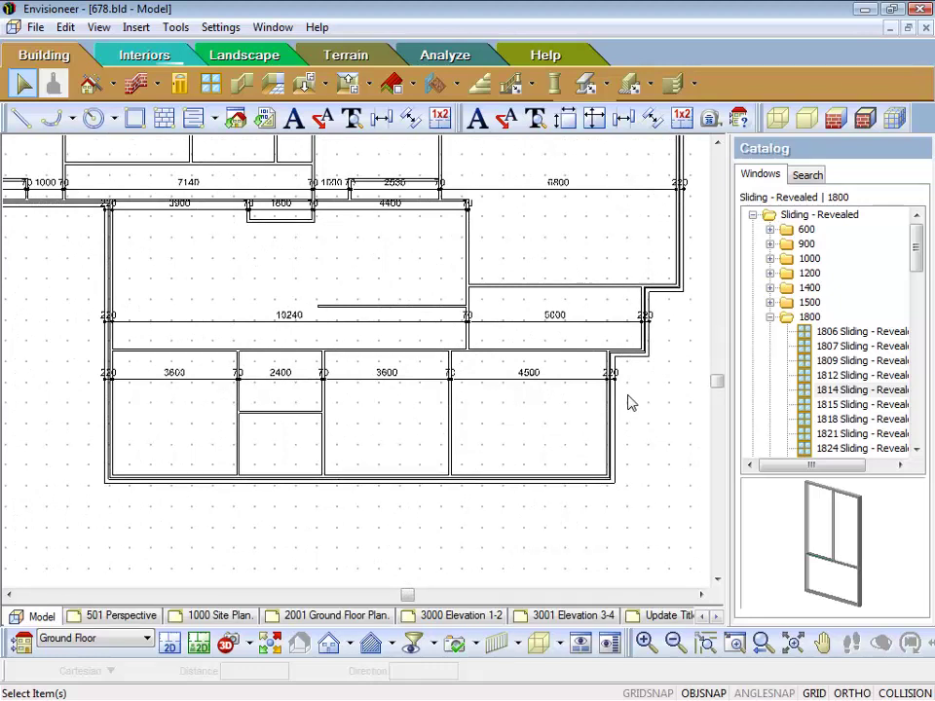
pyautogui.click(534, 393)
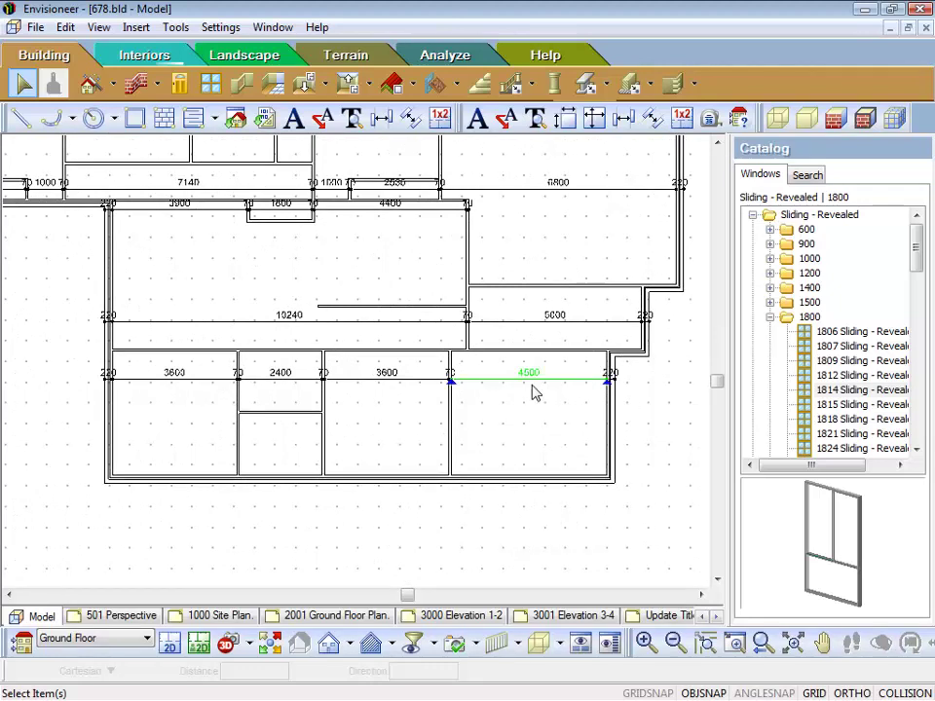
pyautogui.click(642, 405)
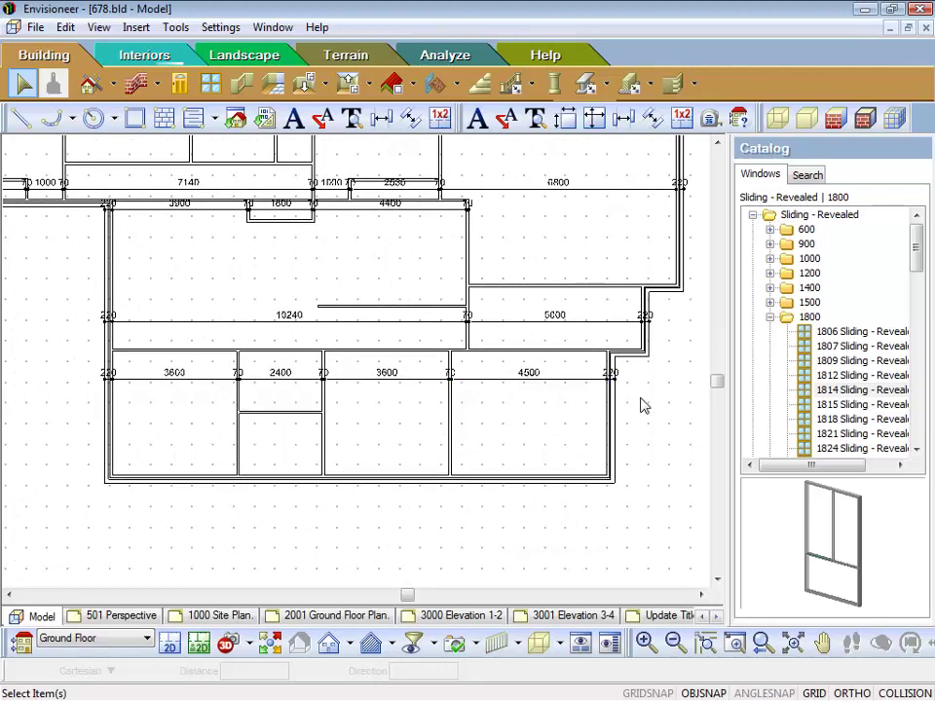
pyautogui.moveTo(639, 395); pyautogui.dragTo(63, 366)
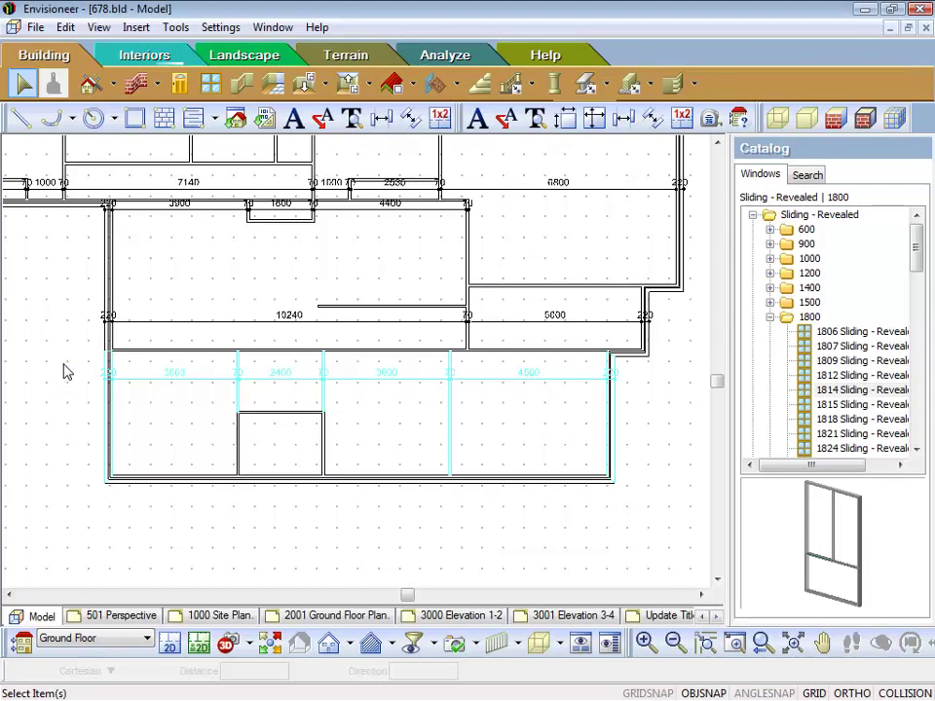
pyautogui.rightClick(670, 396)
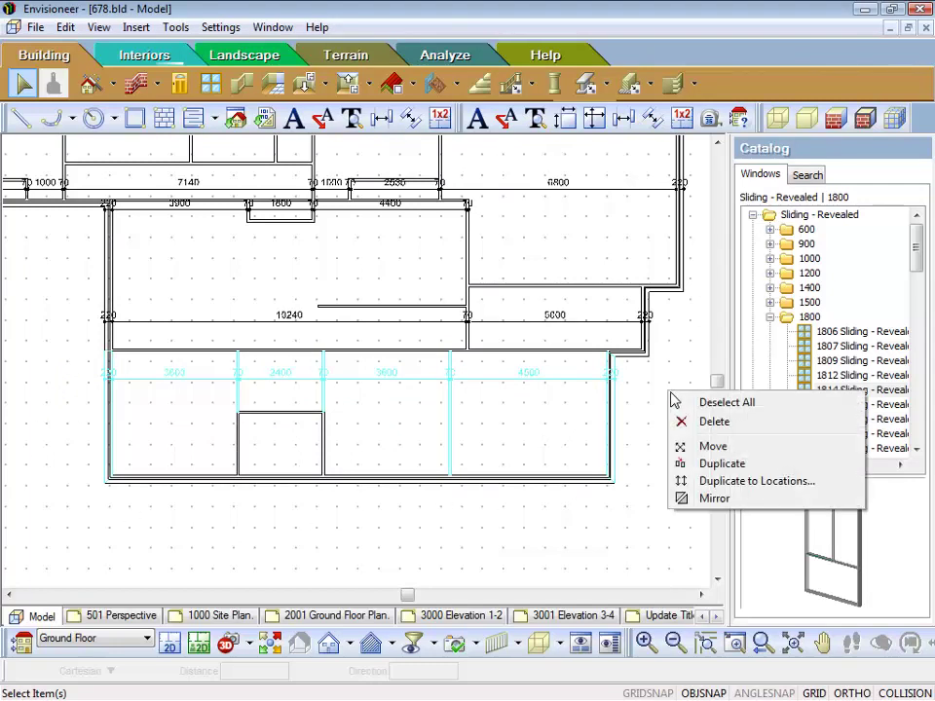
pyautogui.click(711, 447)
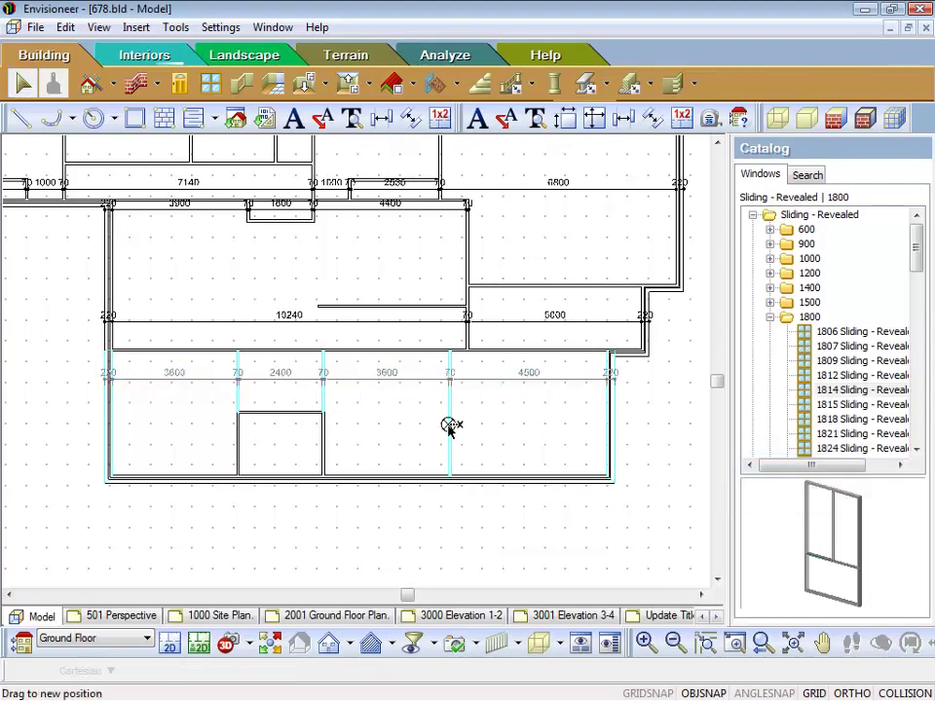
pyautogui.click(644, 401)
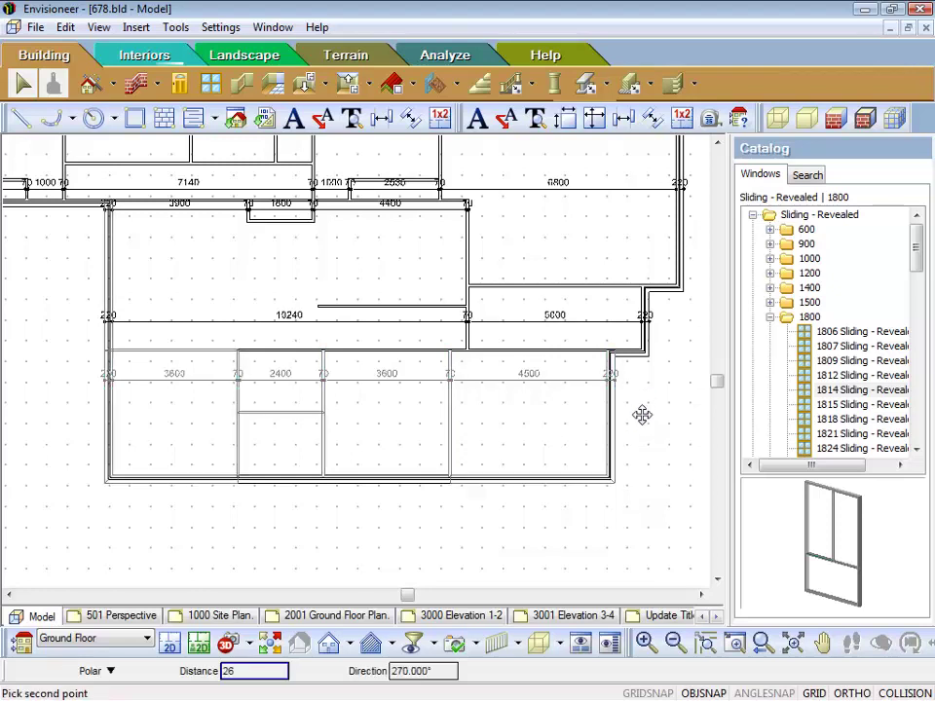
pyautogui.click(641, 541)
pyautogui.hotkey('ctrl', 'z')
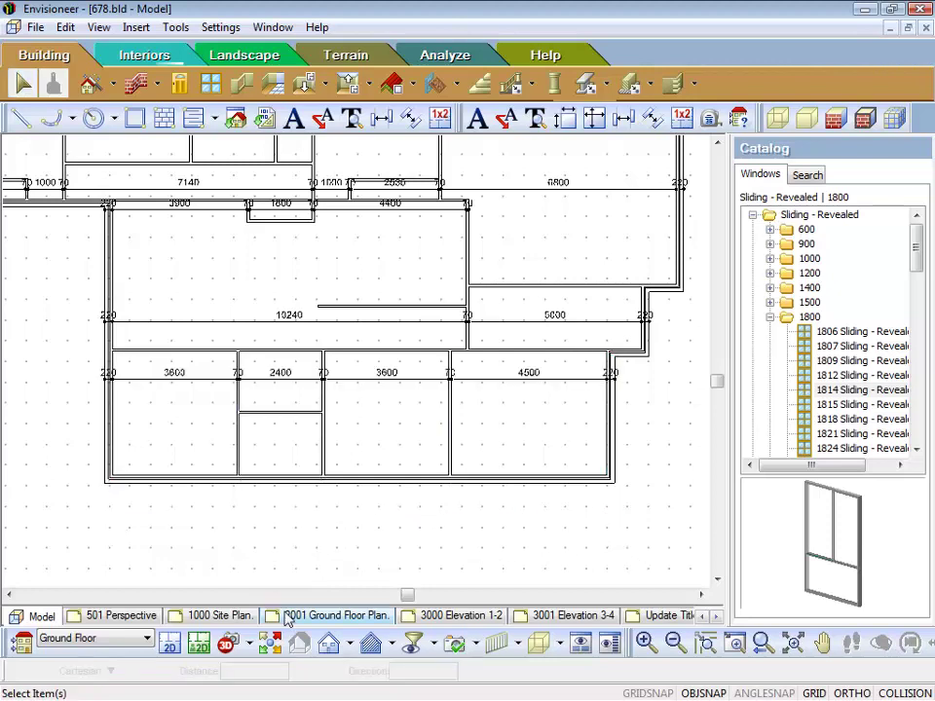
# Step: Hide the walls on all locations with the View Filter, and display them again
pyautogui.click(414, 645)
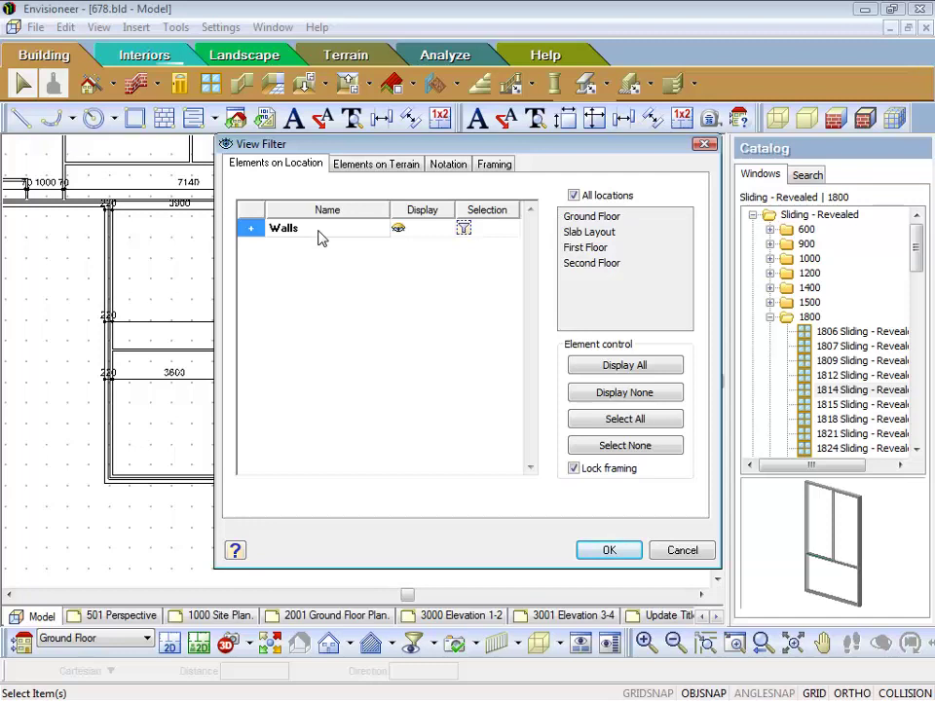
pyautogui.click(251, 231)
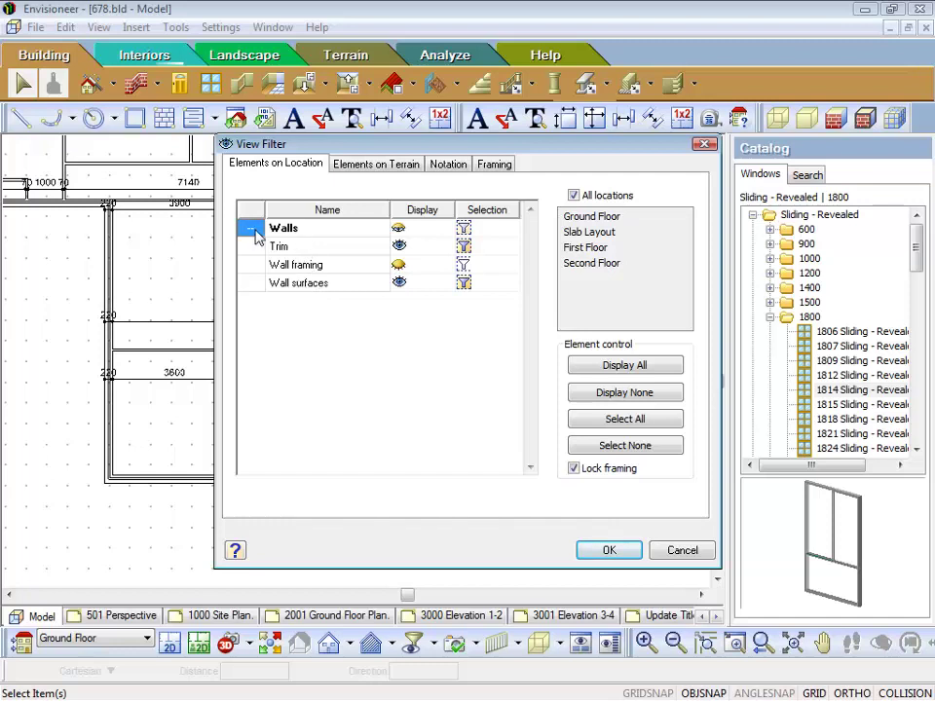
pyautogui.click(249, 231)
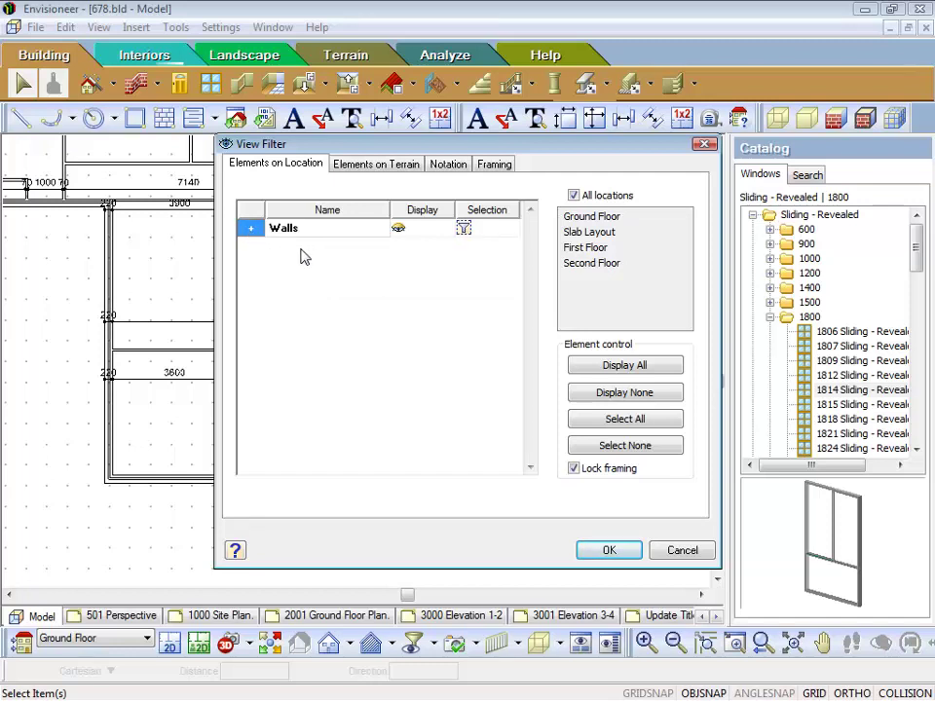
pyautogui.click(399, 232)
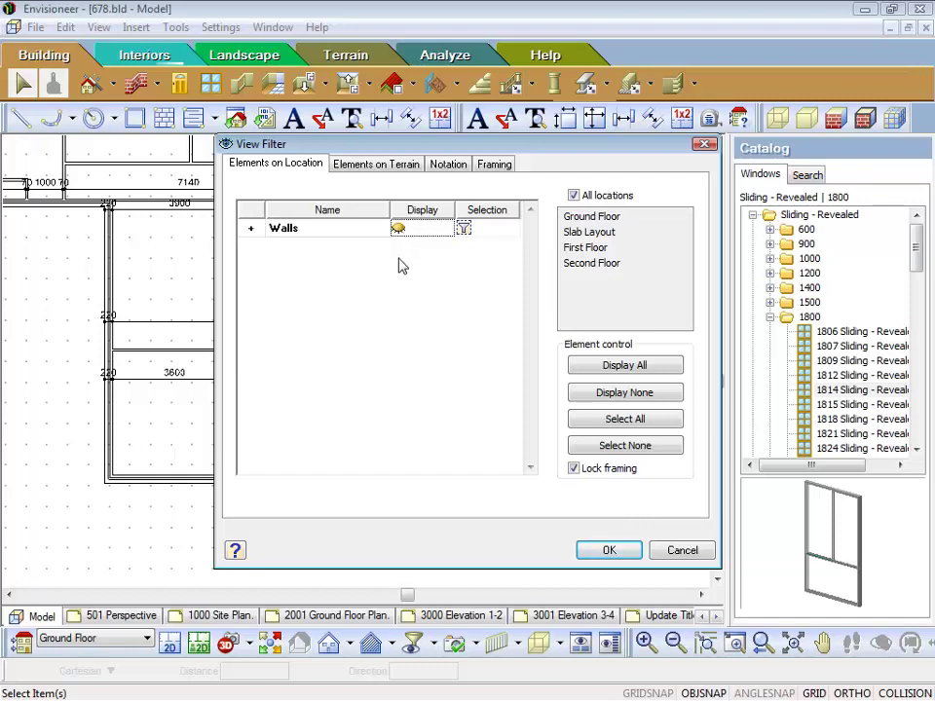
pyautogui.click(606, 549)
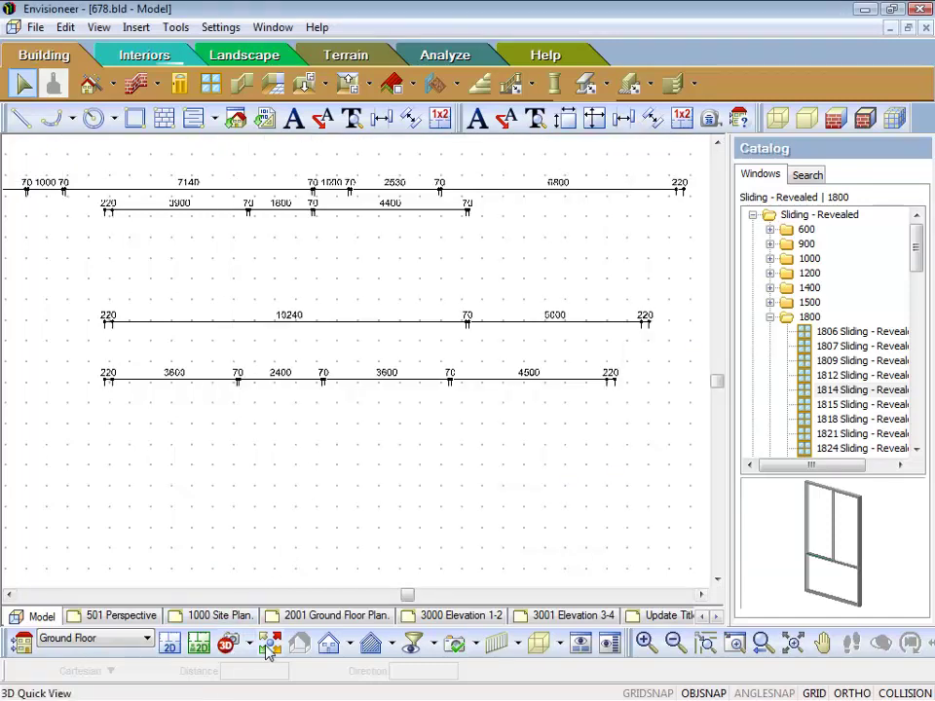
pyautogui.click(413, 644)
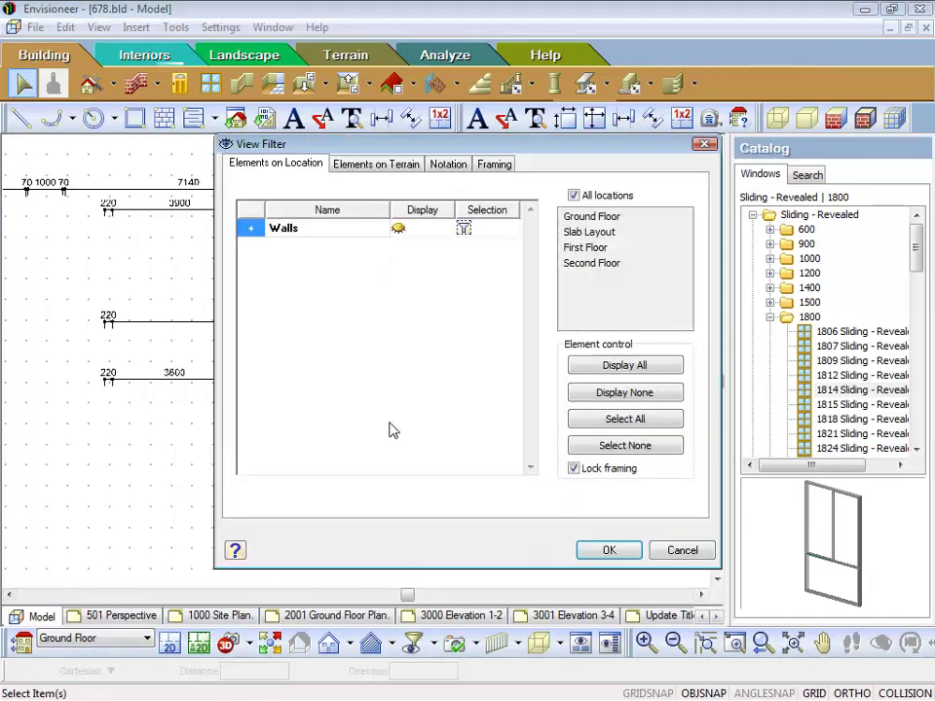
pyautogui.click(398, 232)
pyautogui.click(590, 551)
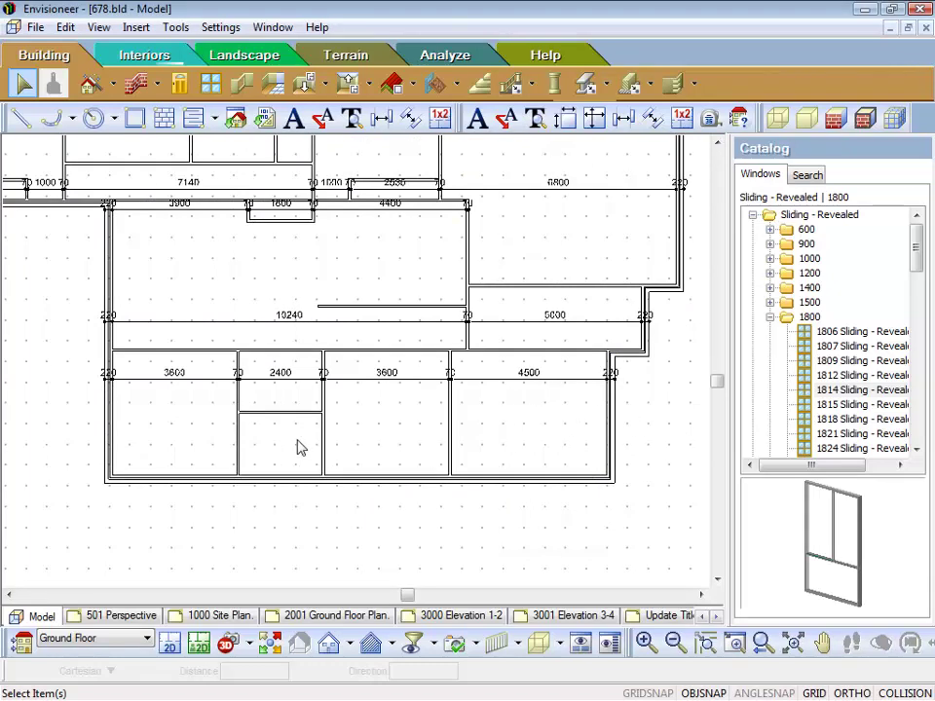
# Step: Make the walls unselectable in the View Filter while keeping dimensions selectable, and apply the filter
pyautogui.click(413, 643)
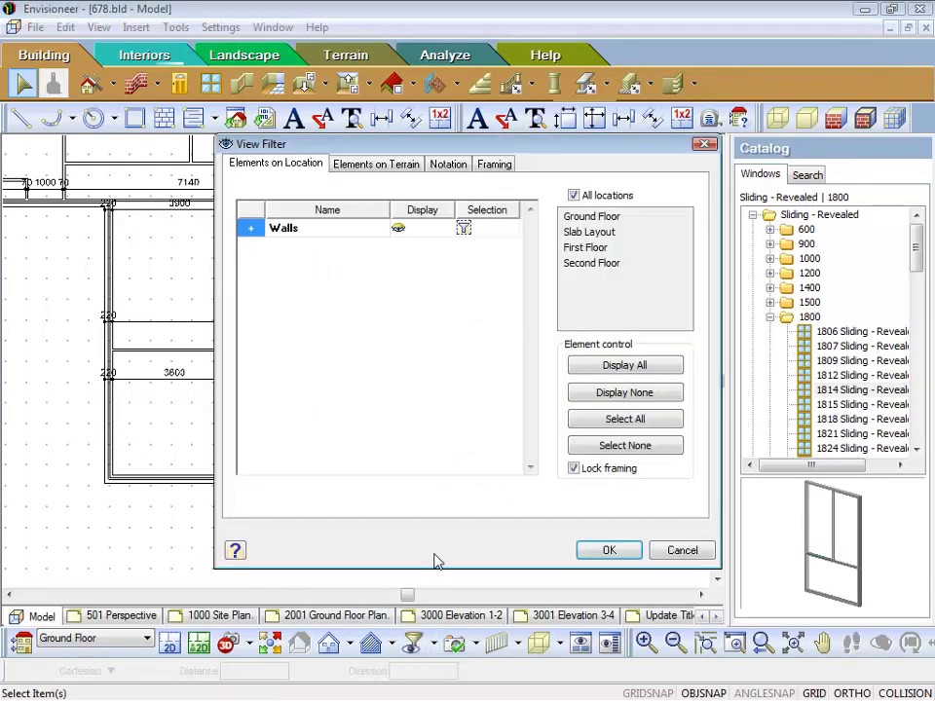
pyautogui.click(464, 229)
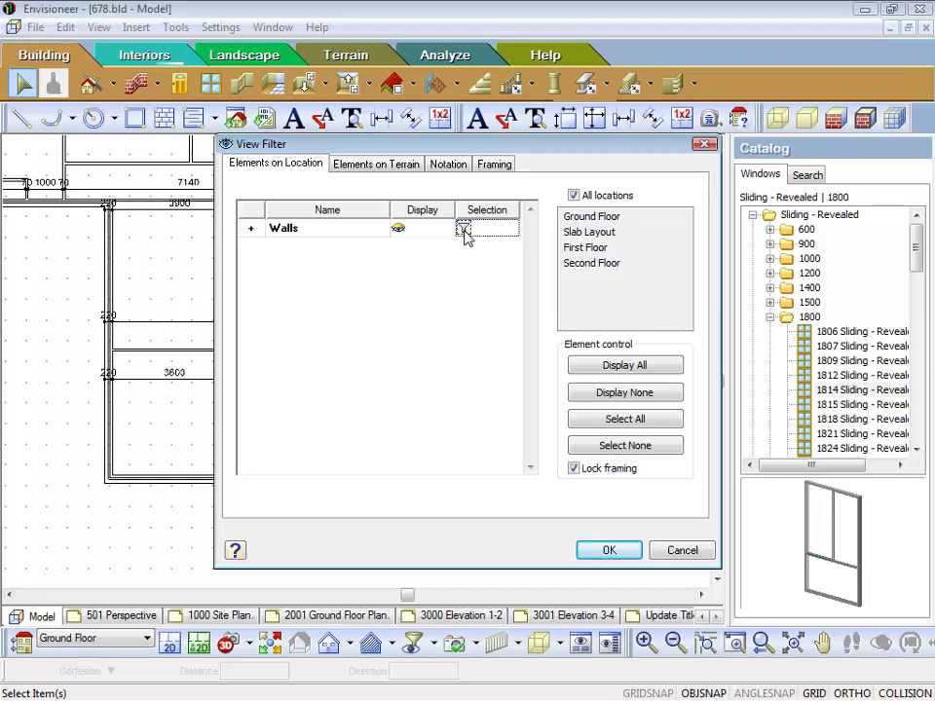
pyautogui.click(626, 446)
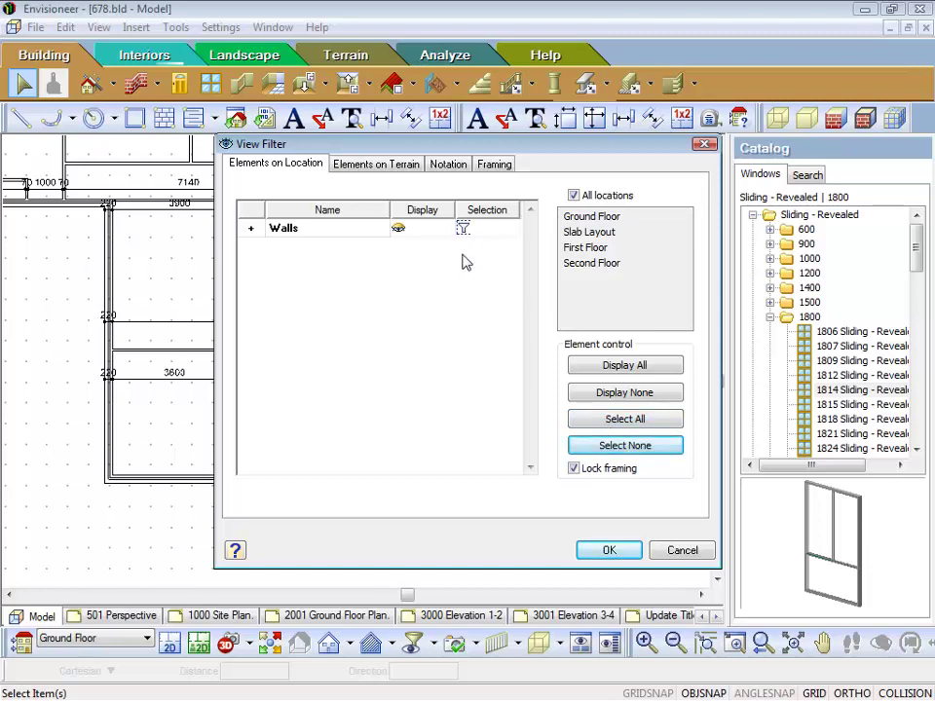
pyautogui.click(626, 418)
pyautogui.click(449, 167)
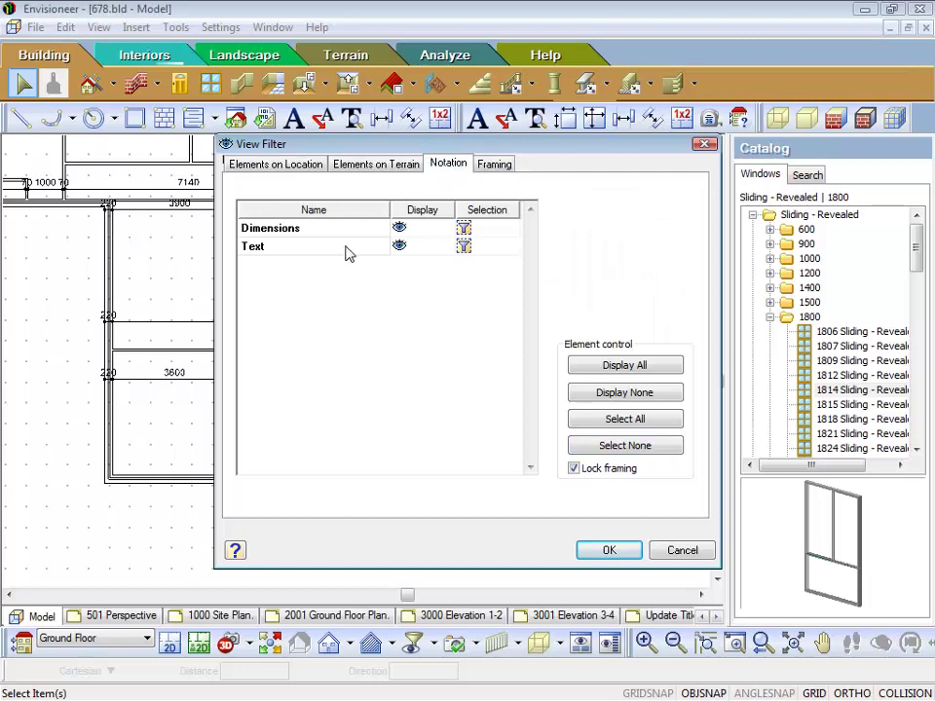
pyautogui.click(606, 550)
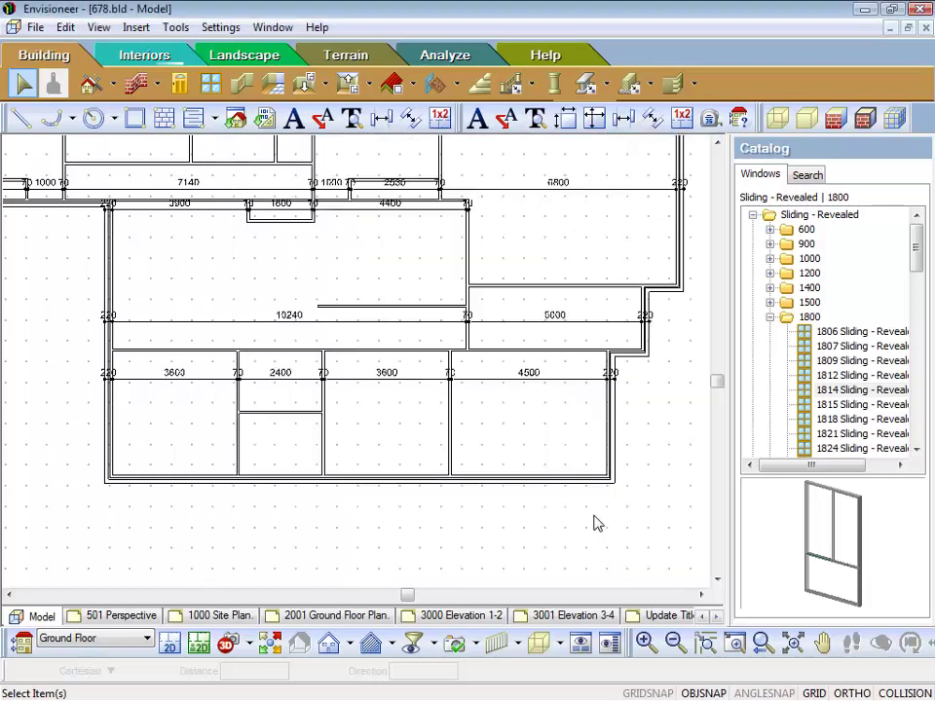
# Step: Move the lower rooms' interior dimension string straight down below the plan, just above the lower exterior strings
pyautogui.moveTo(637, 410); pyautogui.dragTo(89, 368)
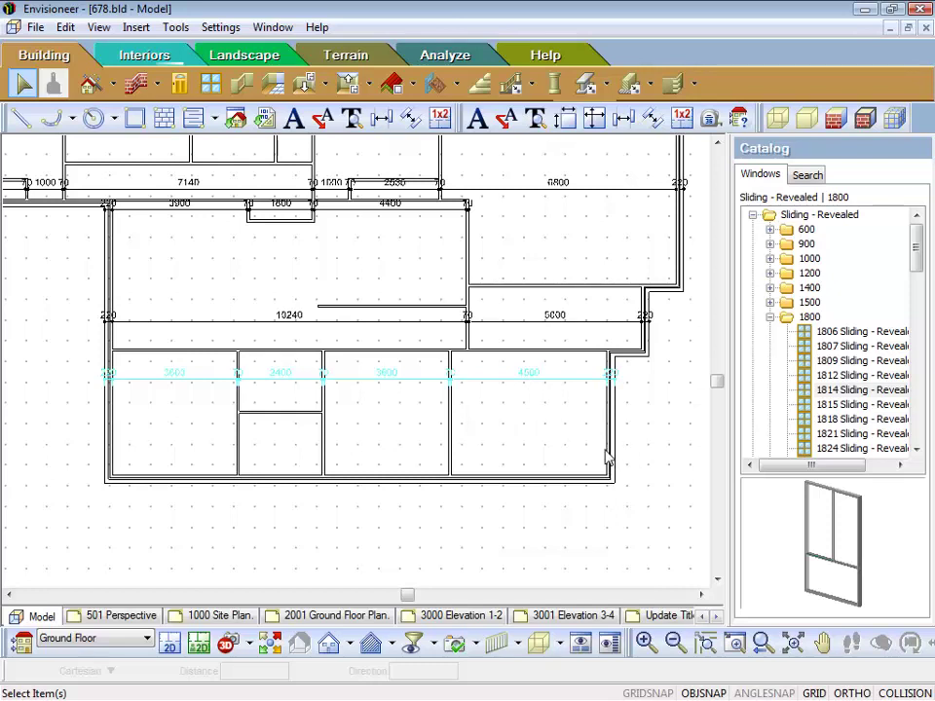
pyautogui.click(718, 580)
pyautogui.click(717, 580)
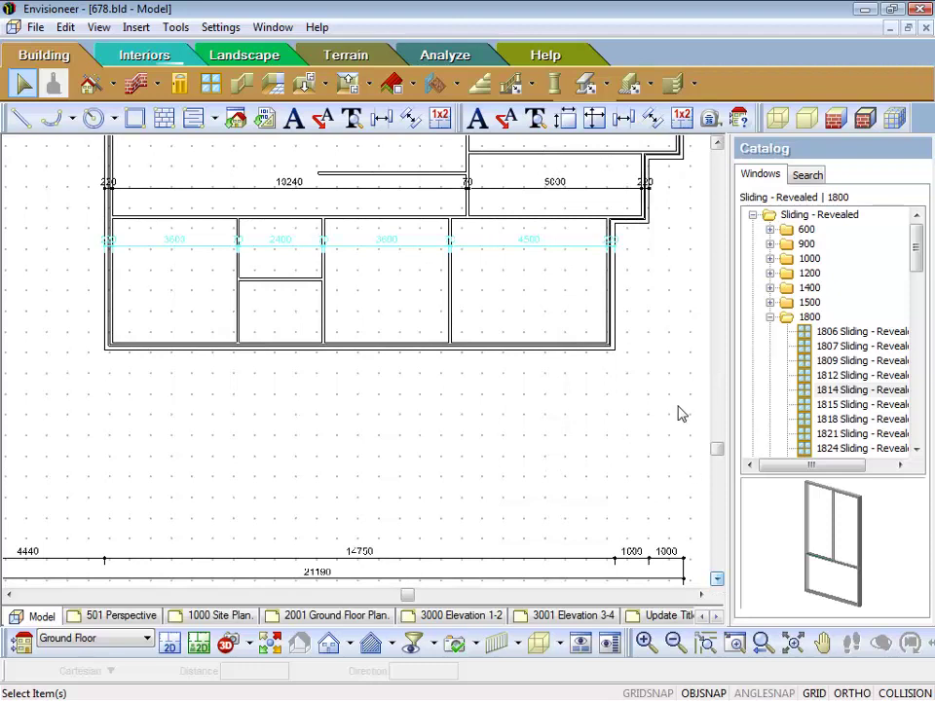
pyautogui.scroll(-1, 671, 397)
pyautogui.rightClick(654, 276)
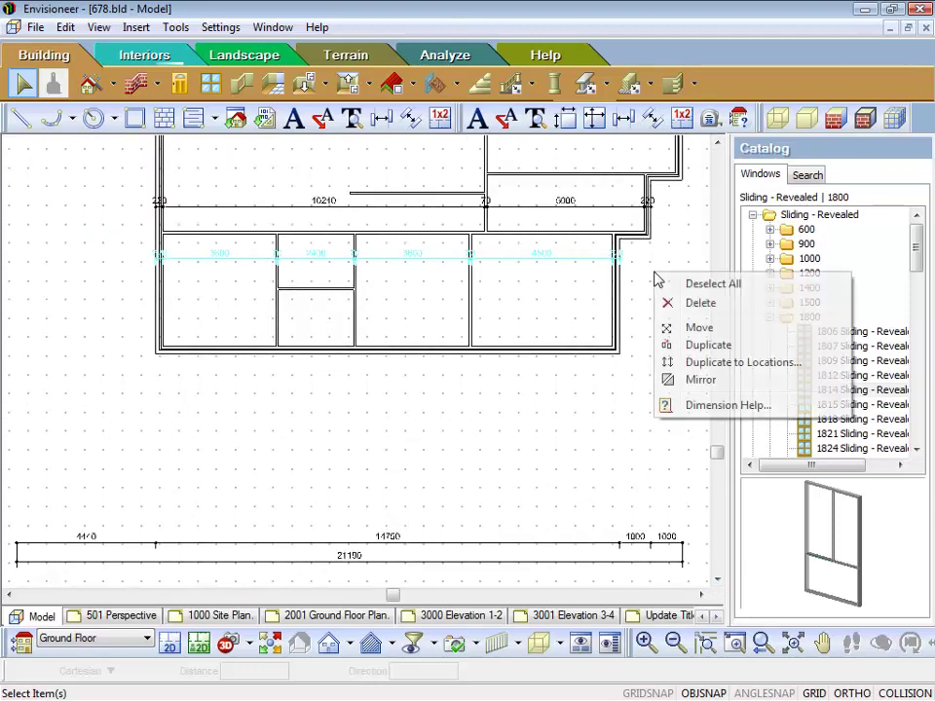
pyautogui.click(699, 328)
pyautogui.click(653, 261)
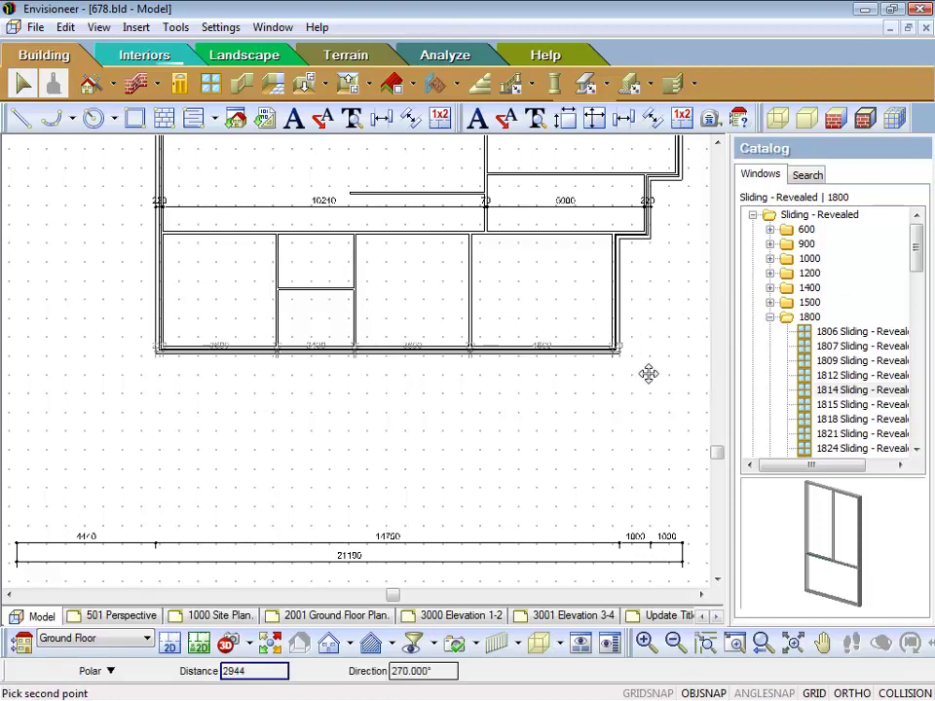
pyautogui.click(658, 532)
# Step: Move the lower central area's interior dimension string straight down below the plan to join the other lower strings
pyautogui.moveTo(669, 253); pyautogui.dragTo(107, 198)
pyautogui.rightClick(108, 197)
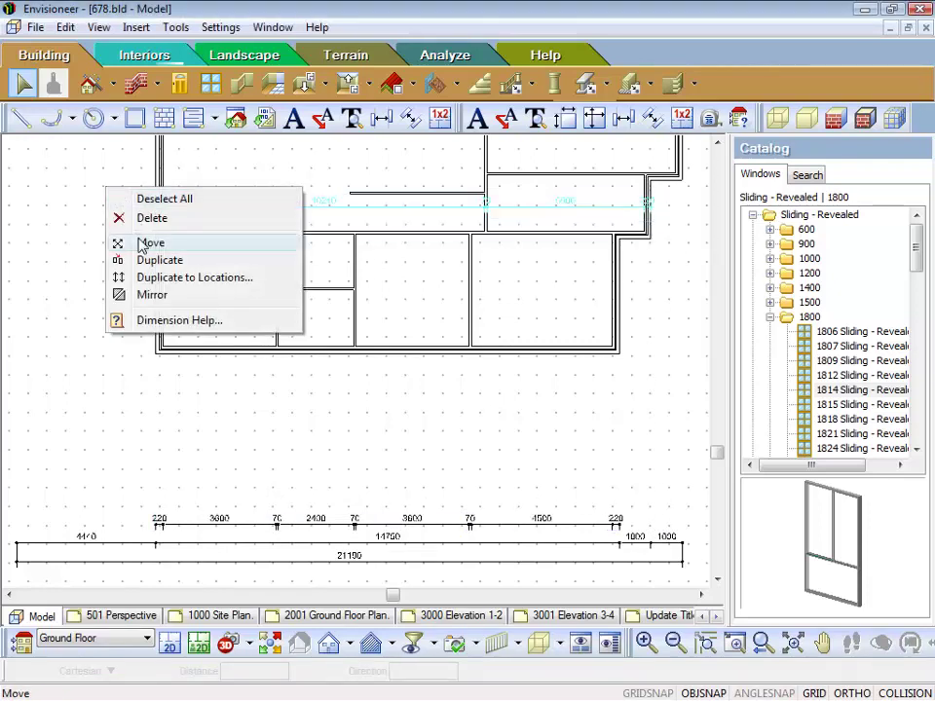
pyautogui.click(137, 243)
pyautogui.click(115, 184)
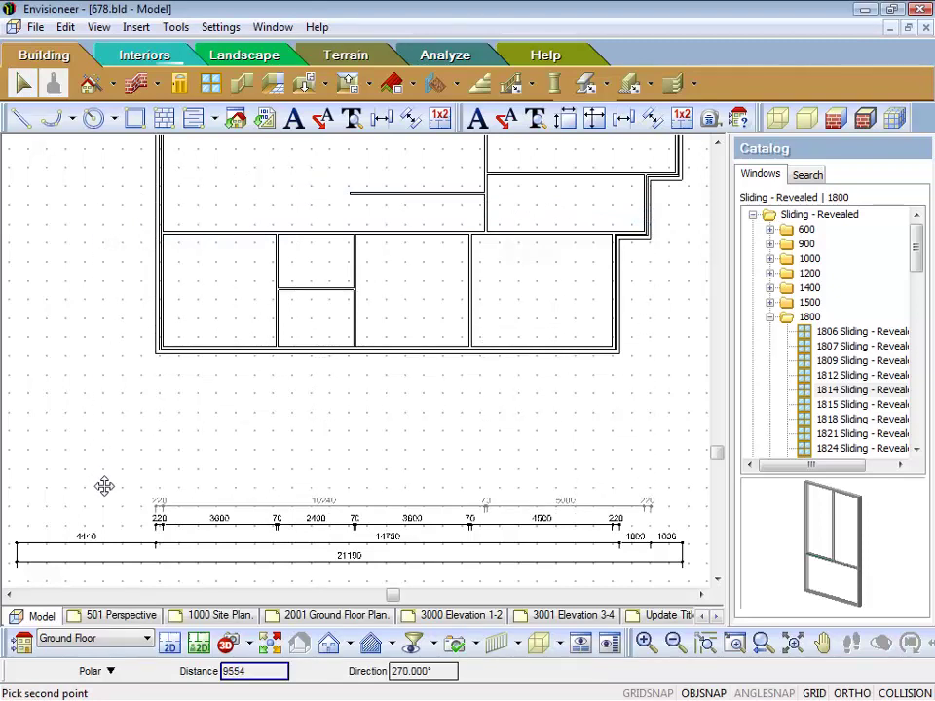
pyautogui.click(105, 536)
# Step: Move the upper rooms' interior dimension string straight up above the plan, just beneath the upper exterior strings
pyautogui.click(717, 144)
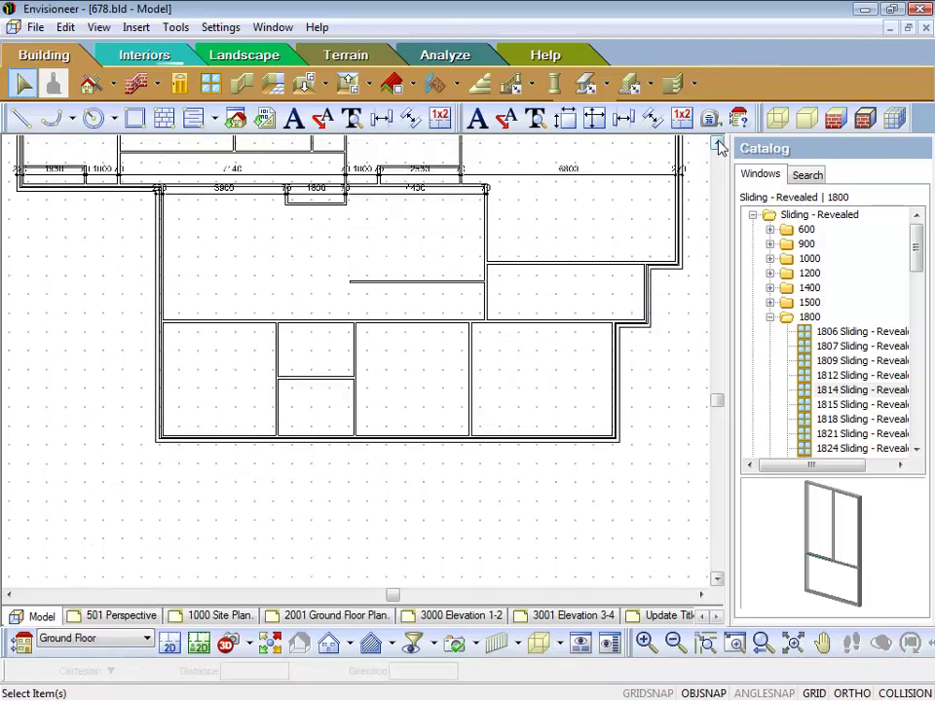
pyautogui.click(718, 144)
pyautogui.click(718, 144)
pyautogui.click(717, 144)
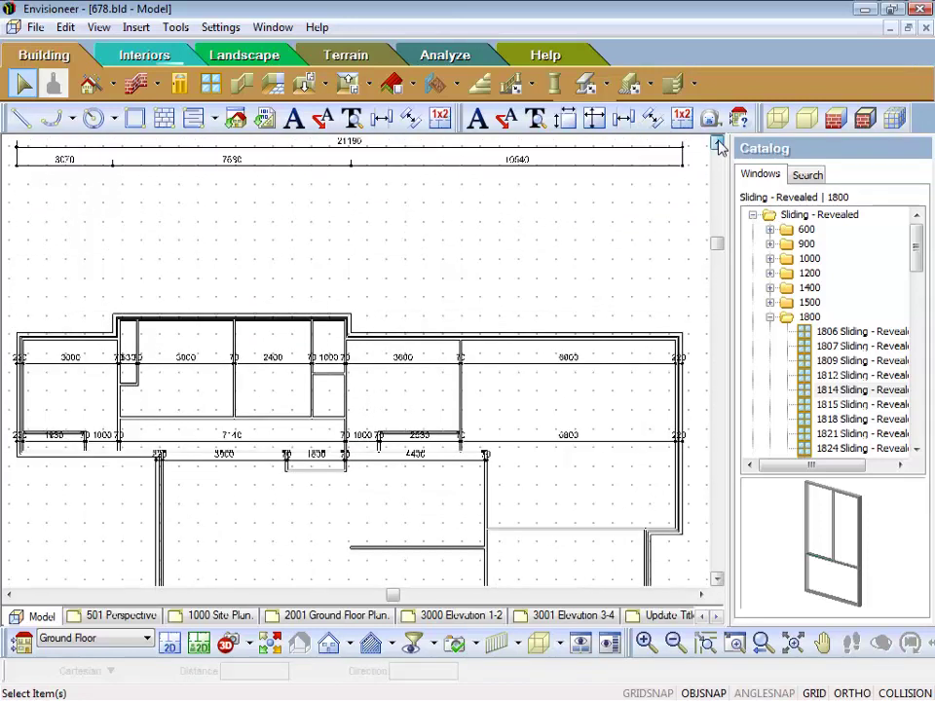
pyautogui.click(718, 144)
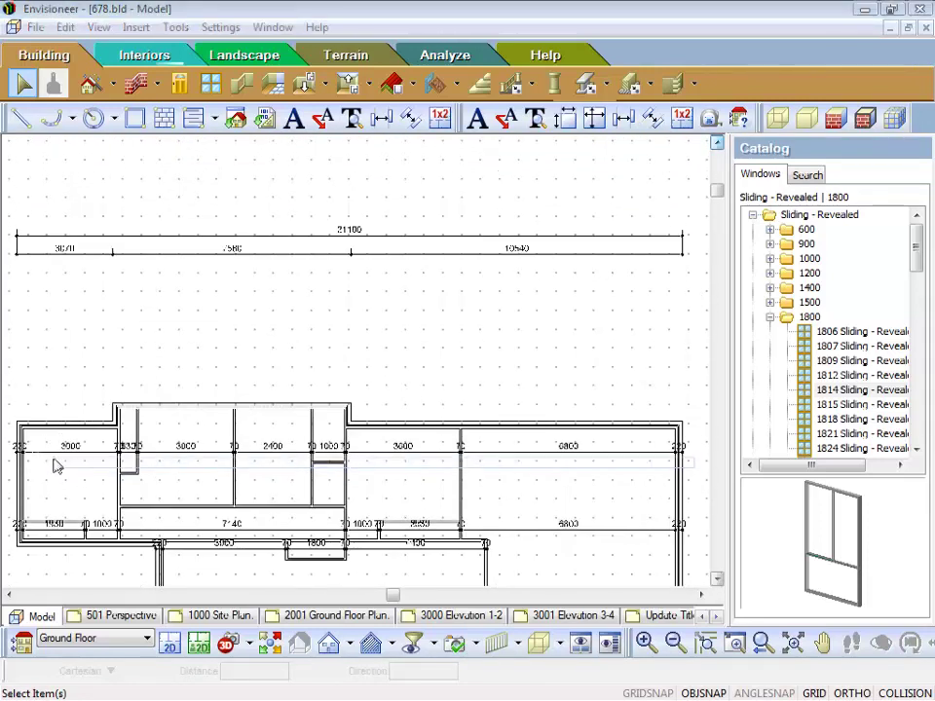
pyautogui.click(15, 444)
pyautogui.rightClick(320, 322)
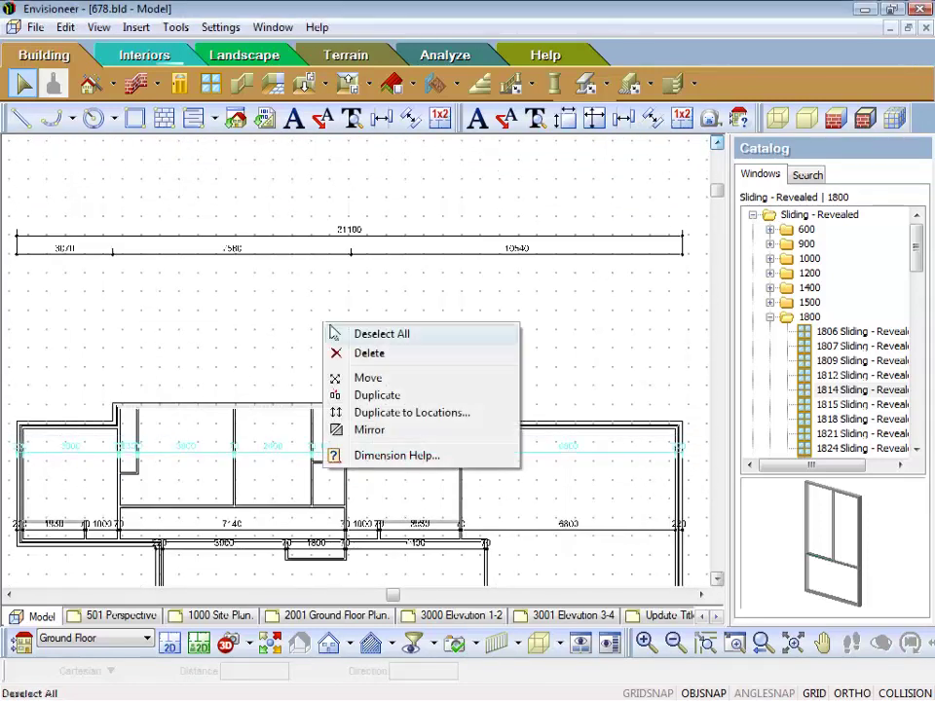
pyautogui.click(365, 377)
pyautogui.click(537, 460)
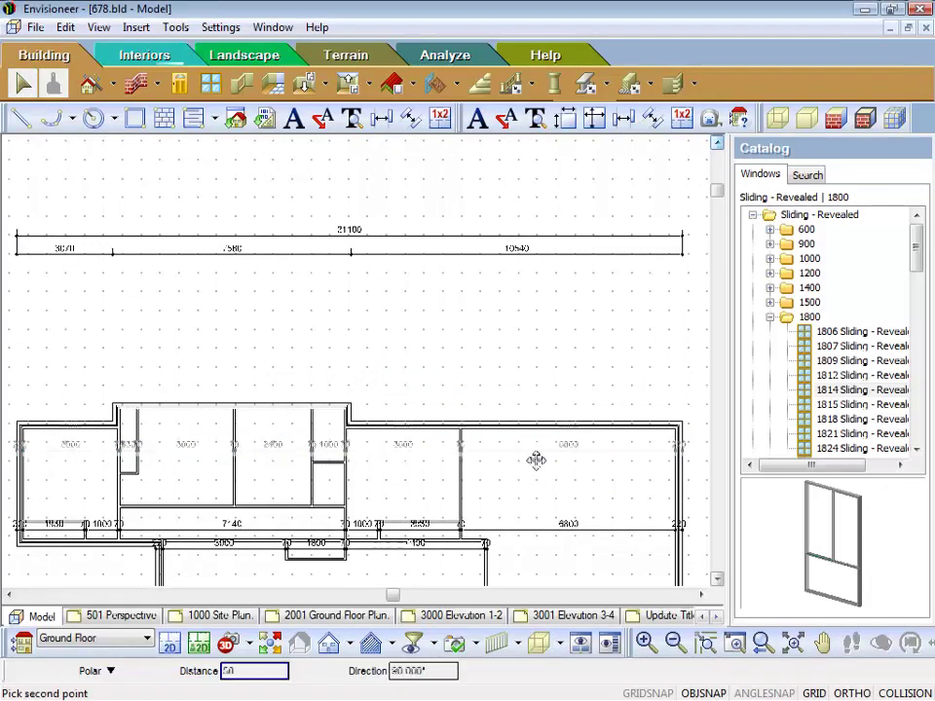
pyautogui.click(534, 307)
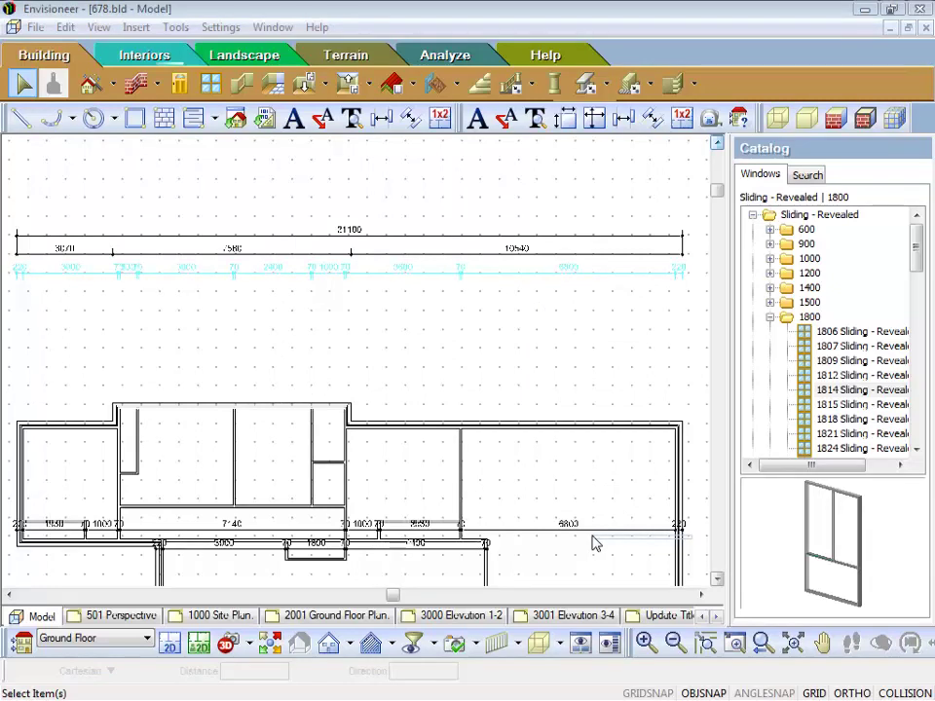
# Step: Move the interior dimension string along the bottom of the upper rooms straight up, just beneath the strings above the plan
pyautogui.click(682, 530)
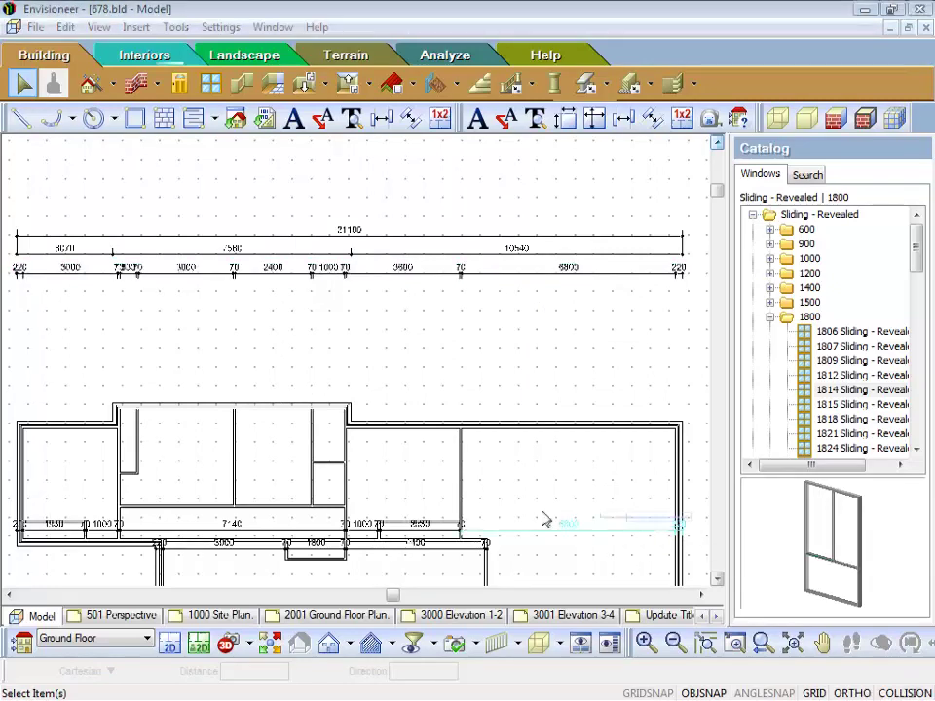
pyautogui.rightClick(573, 479)
pyautogui.click(619, 534)
pyautogui.click(590, 566)
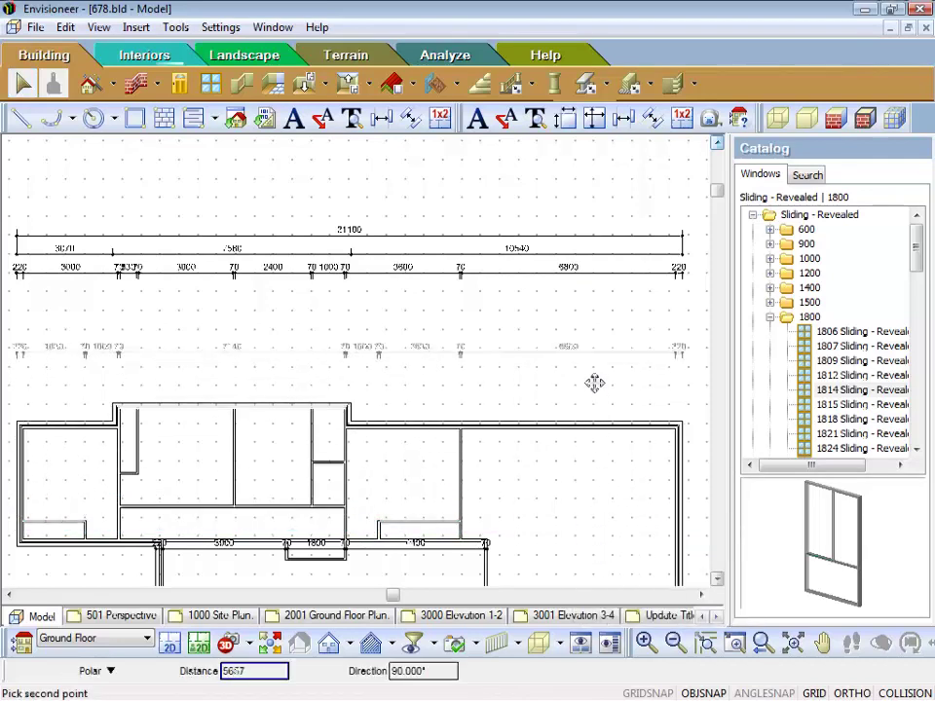
pyautogui.click(590, 325)
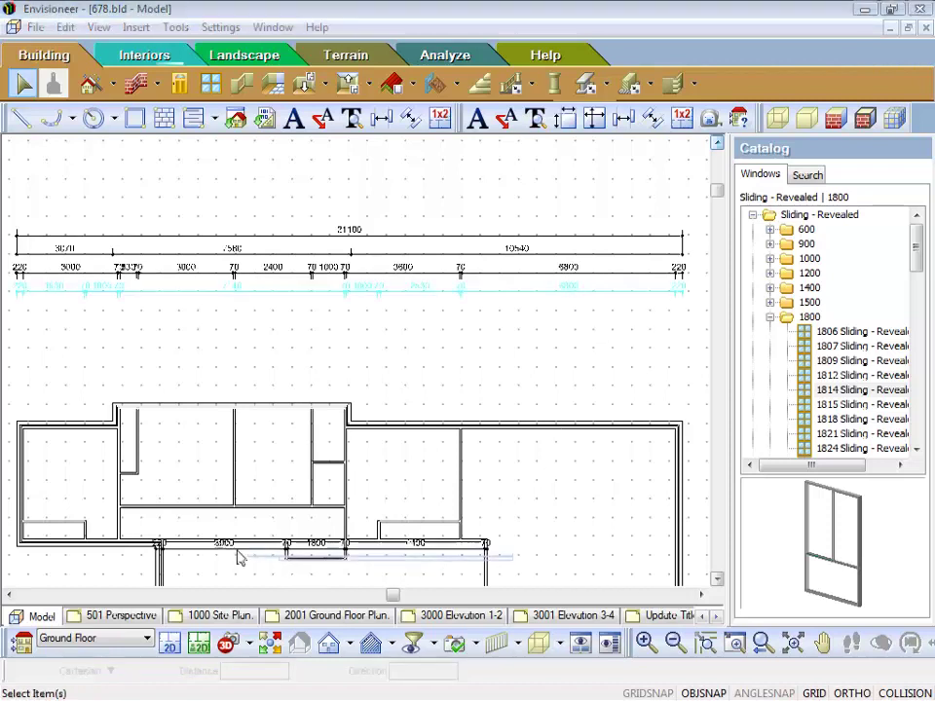
# Step: Move the remaining horizontal interior string of the central area straight up above the plan, as the lowest of the upper strings
pyautogui.click(140, 523)
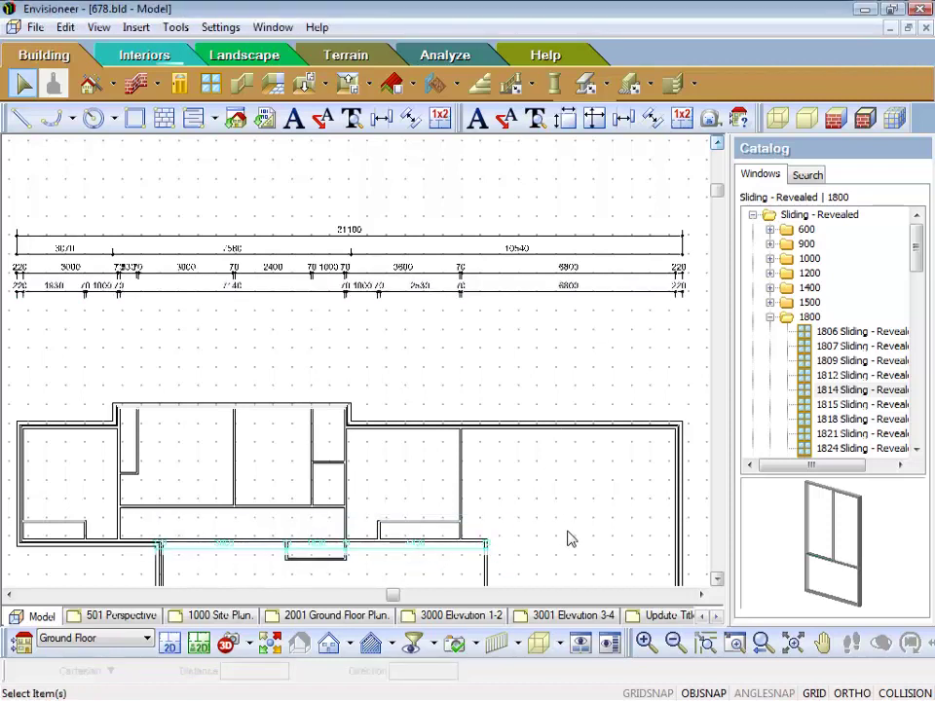
pyautogui.rightClick(547, 526)
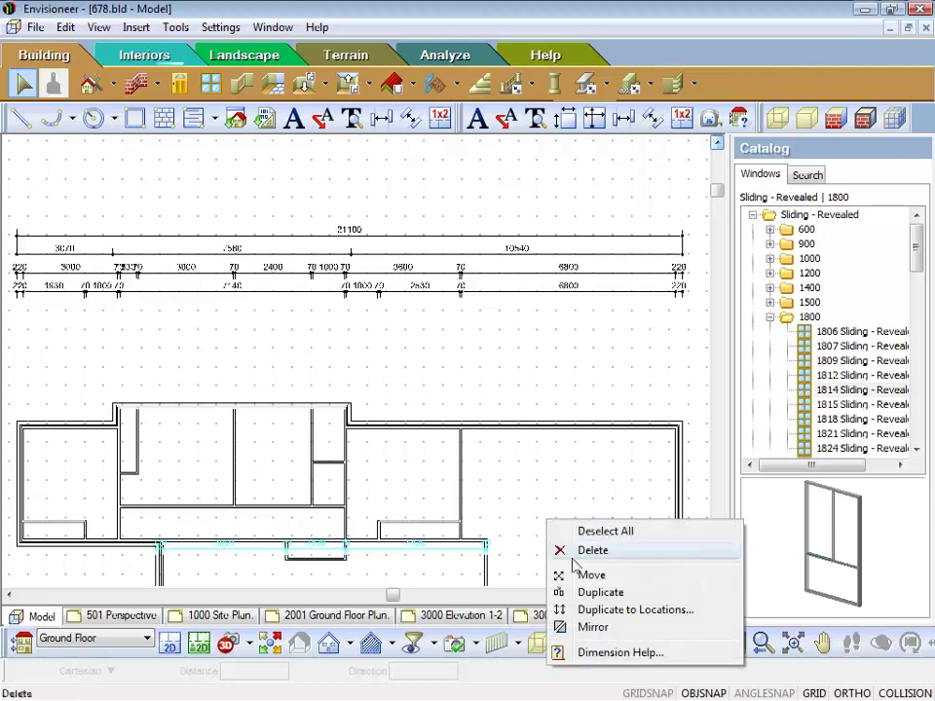
pyautogui.click(584, 574)
pyautogui.click(531, 531)
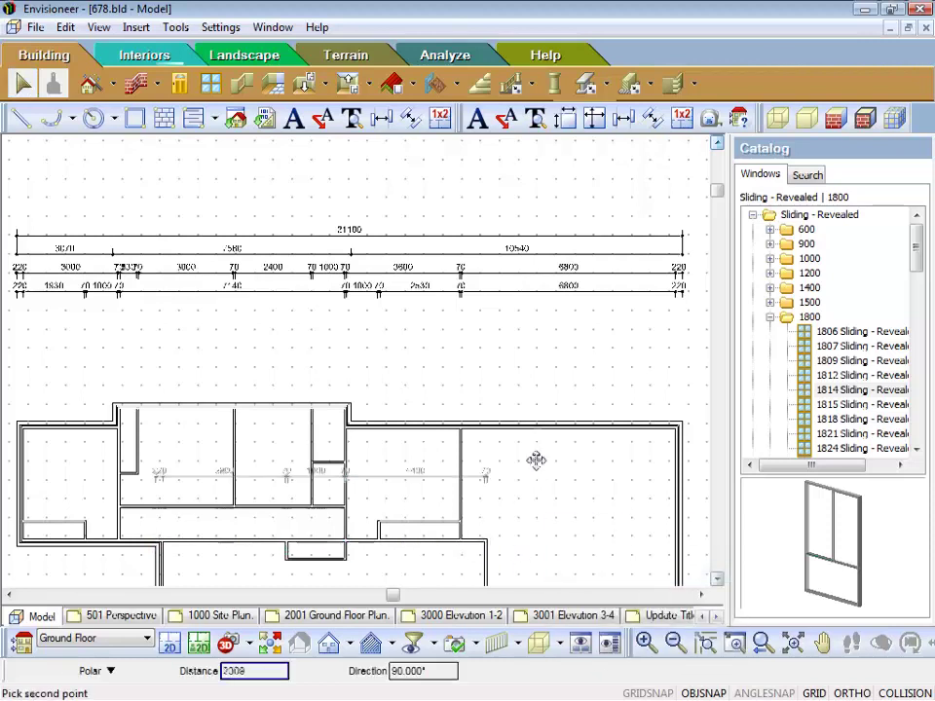
pyautogui.click(541, 329)
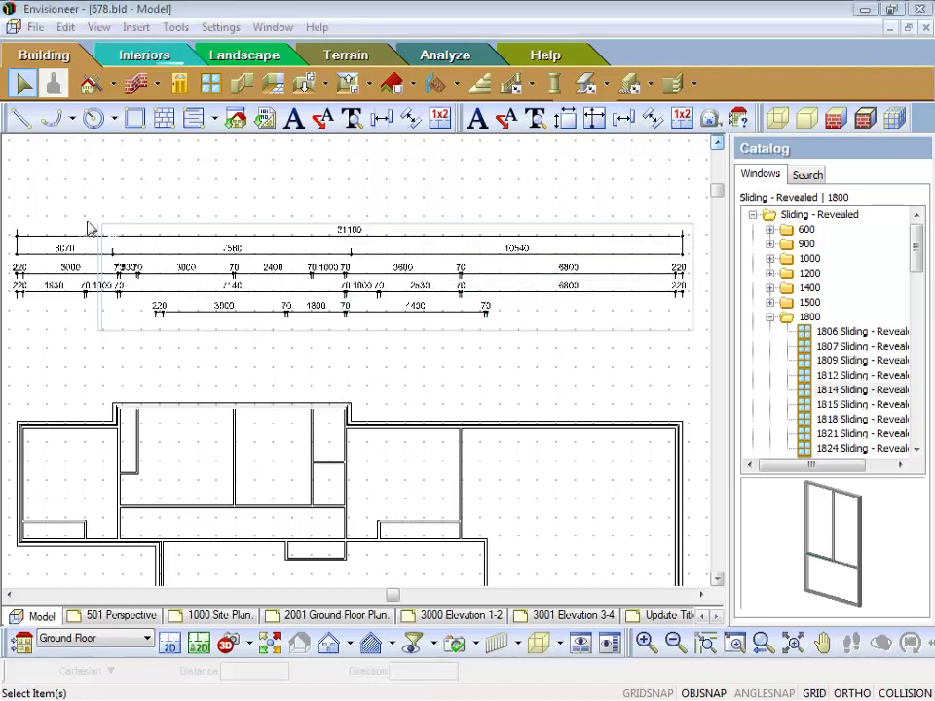
# Step: Move all dimension strings above the plan together straight down, closer to the upper walls
pyautogui.click(13, 222)
pyautogui.rightClick(223, 172)
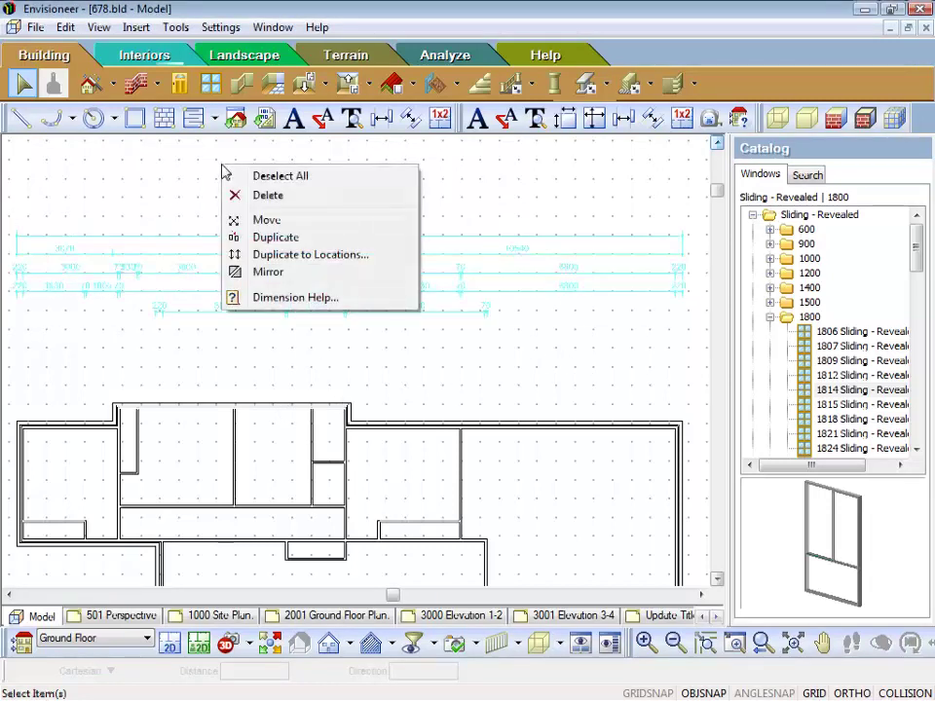
pyautogui.click(255, 216)
pyautogui.click(253, 212)
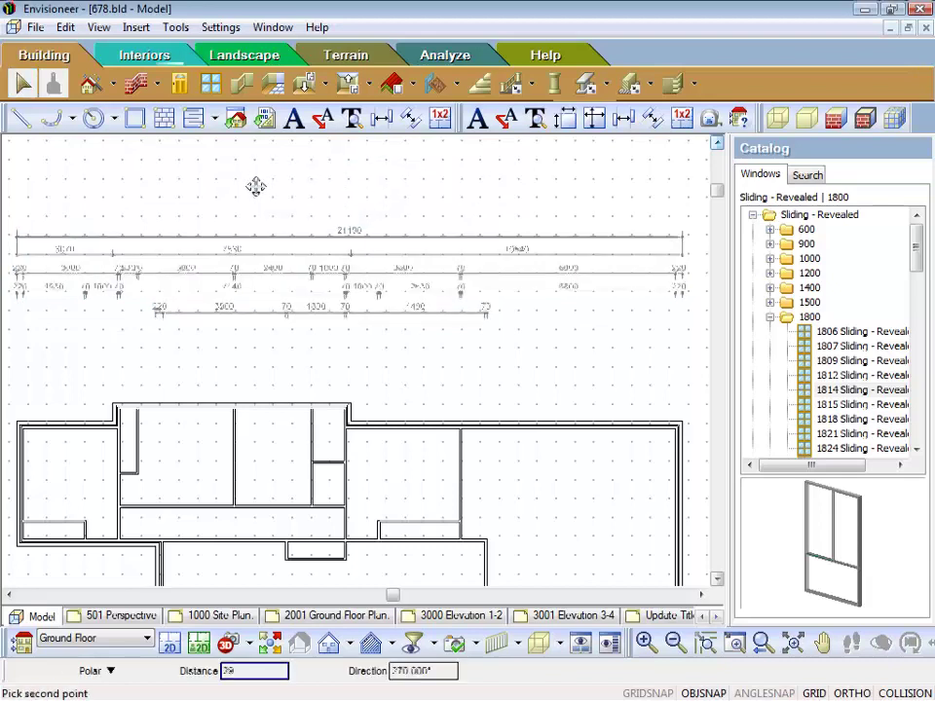
pyautogui.click(266, 242)
pyautogui.press('Escape')
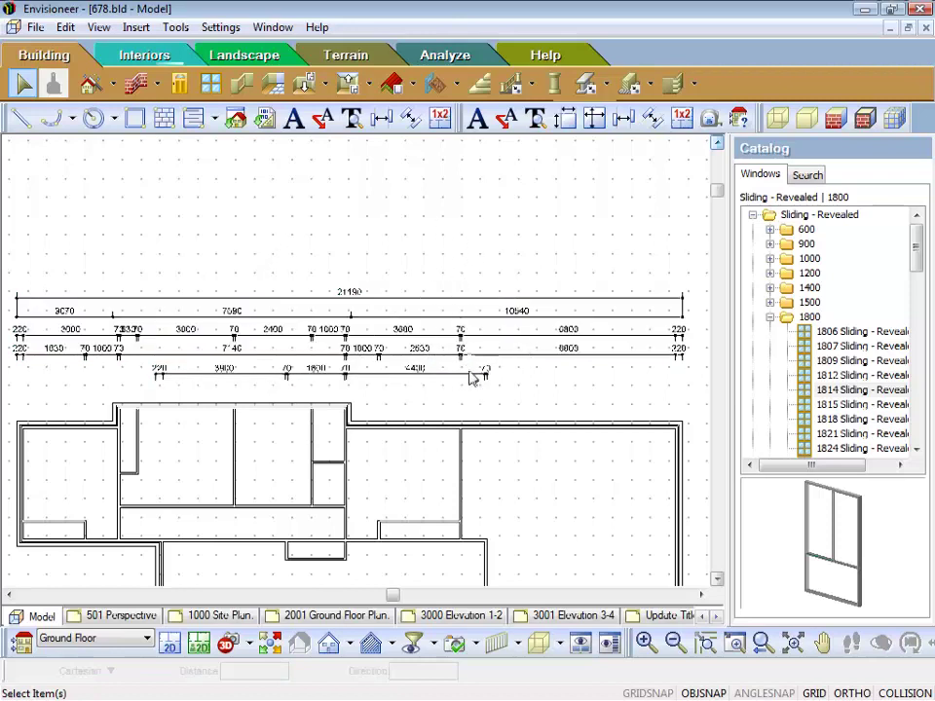
# Step: Move all dimension strings below the plan together straight up, closer to the lower walls
pyautogui.scroll(-3, 517, 256)
pyautogui.scroll(-2, 517, 245)
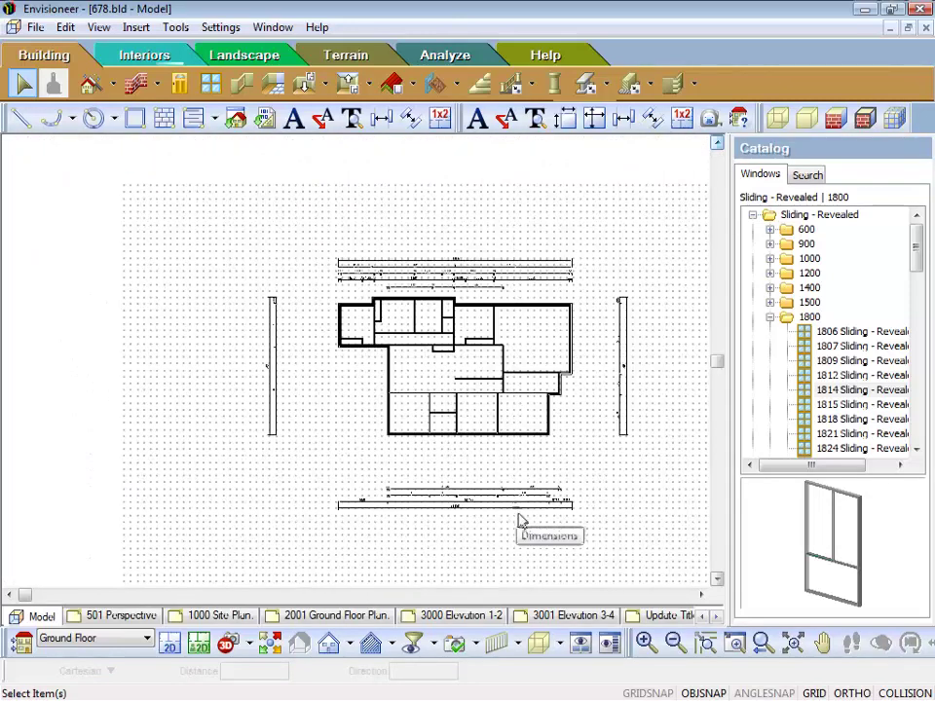
pyautogui.scroll(3, 515, 508)
pyautogui.moveTo(637, 513); pyautogui.dragTo(131, 407)
pyautogui.rightClick(131, 407)
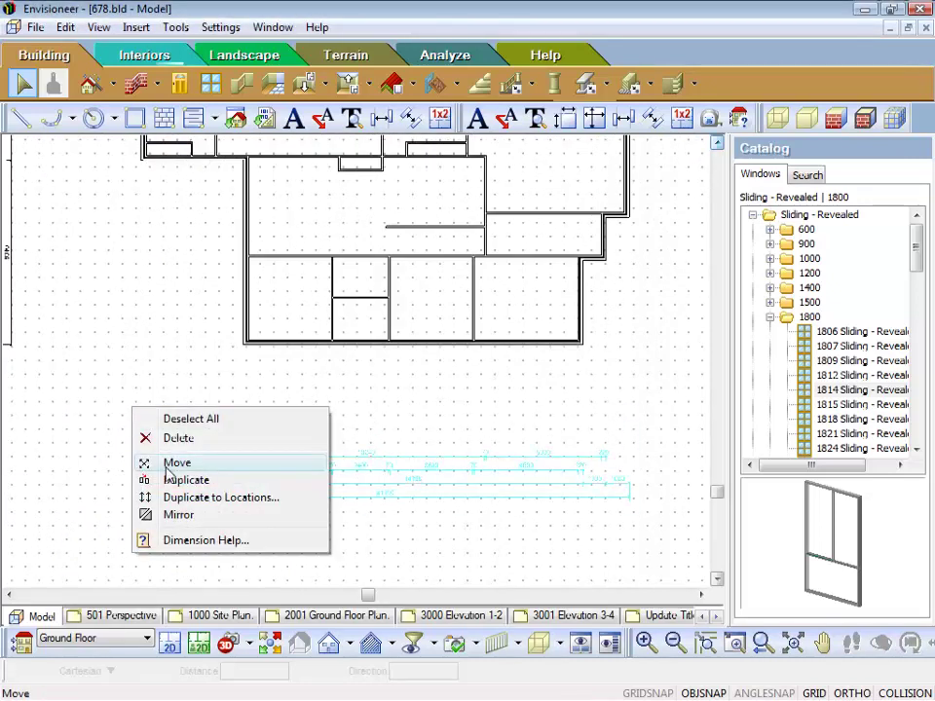
pyautogui.click(155, 462)
pyautogui.click(131, 442)
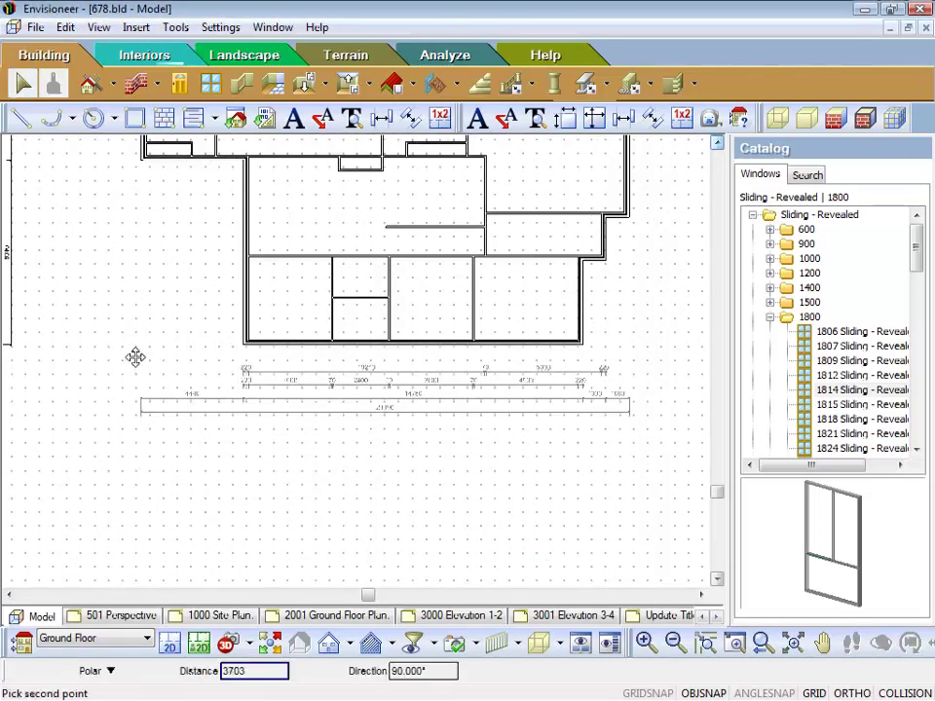
pyautogui.click(135, 357)
pyautogui.scroll(-3, 146, 363)
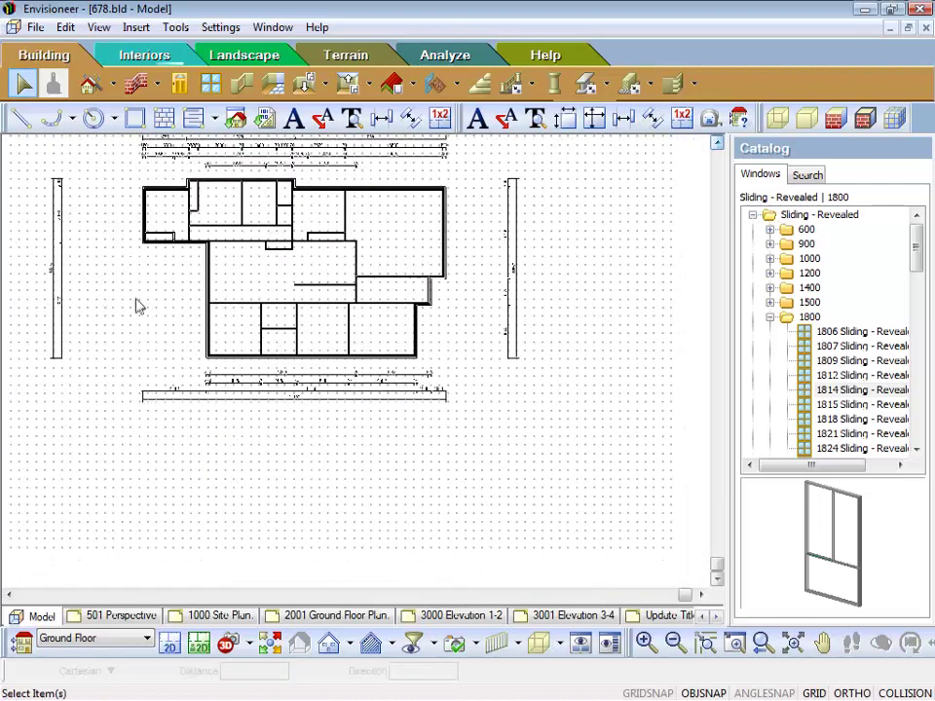
pyautogui.moveTo(131, 243); pyautogui.dragTo(194, 350, button='middle')
pyautogui.scroll(2, 355, 385)
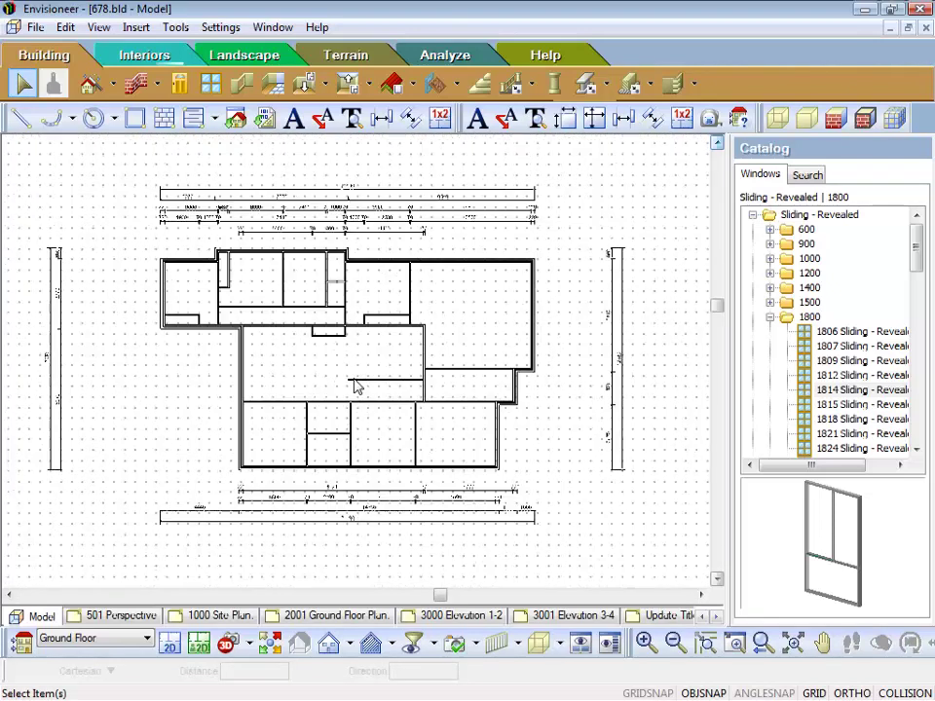
pyautogui.click(35, 27)
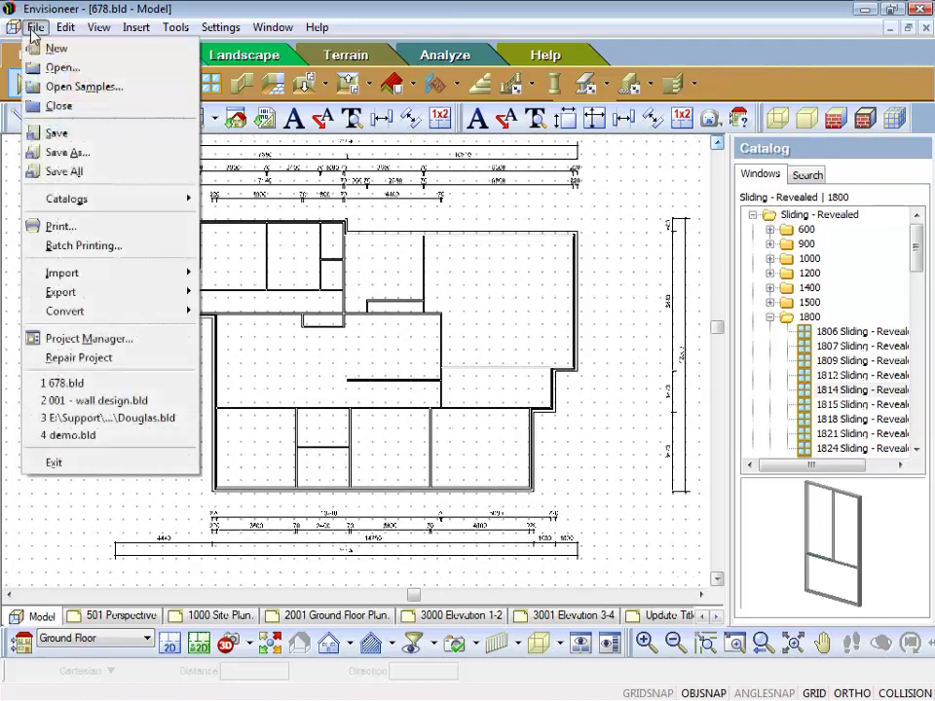
pyautogui.click(250, 343)
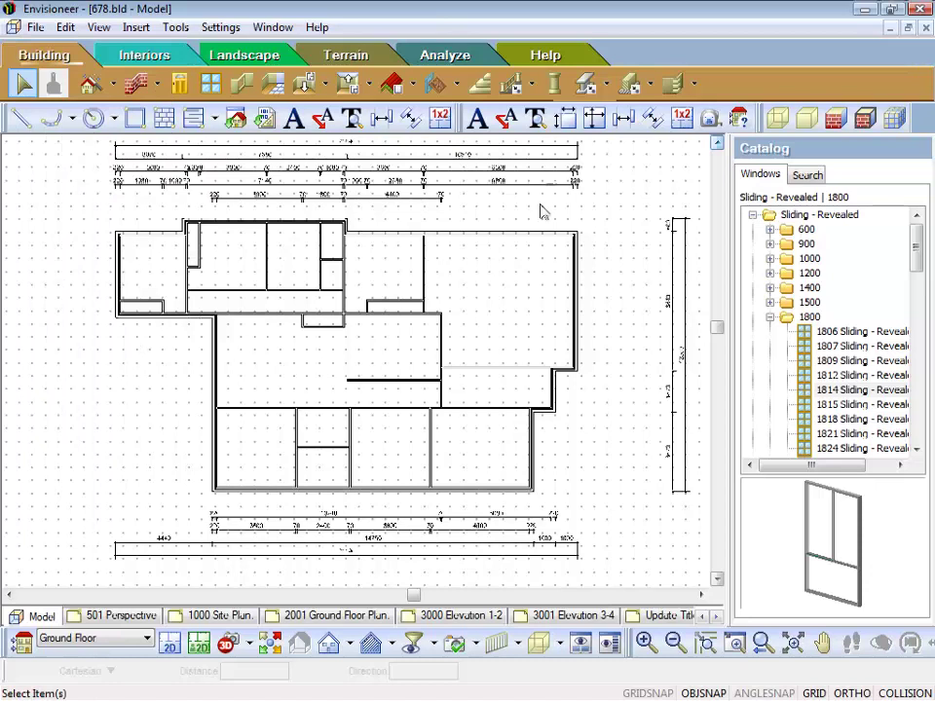
# Step: Add three vertical automatic interior dimension strings: two through the upper-left room and one through the narrow space just right of it
pyautogui.click(596, 118)
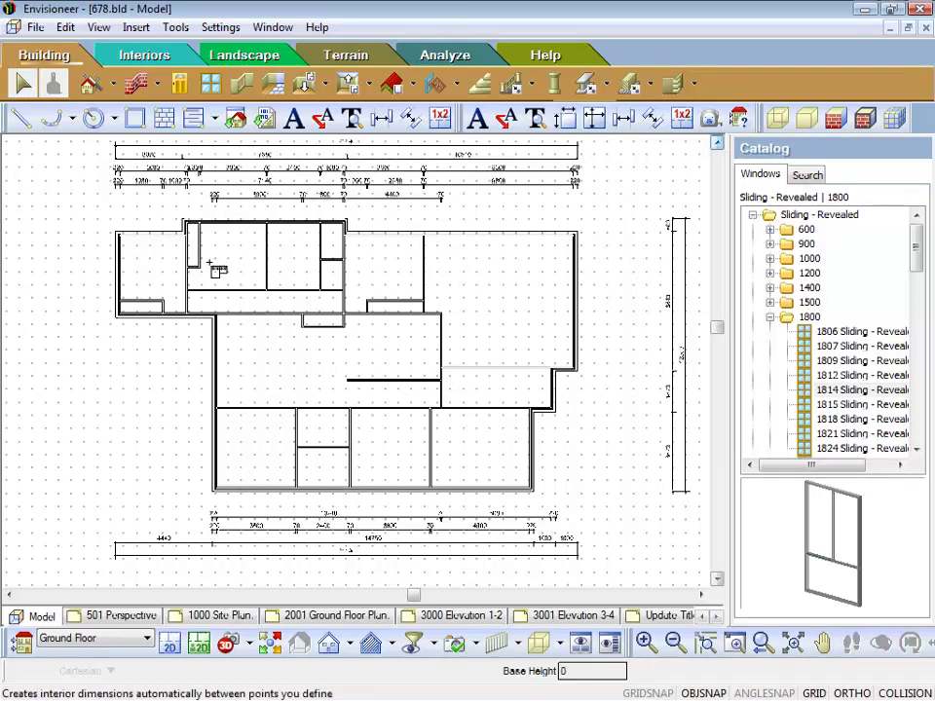
pyautogui.click(130, 212)
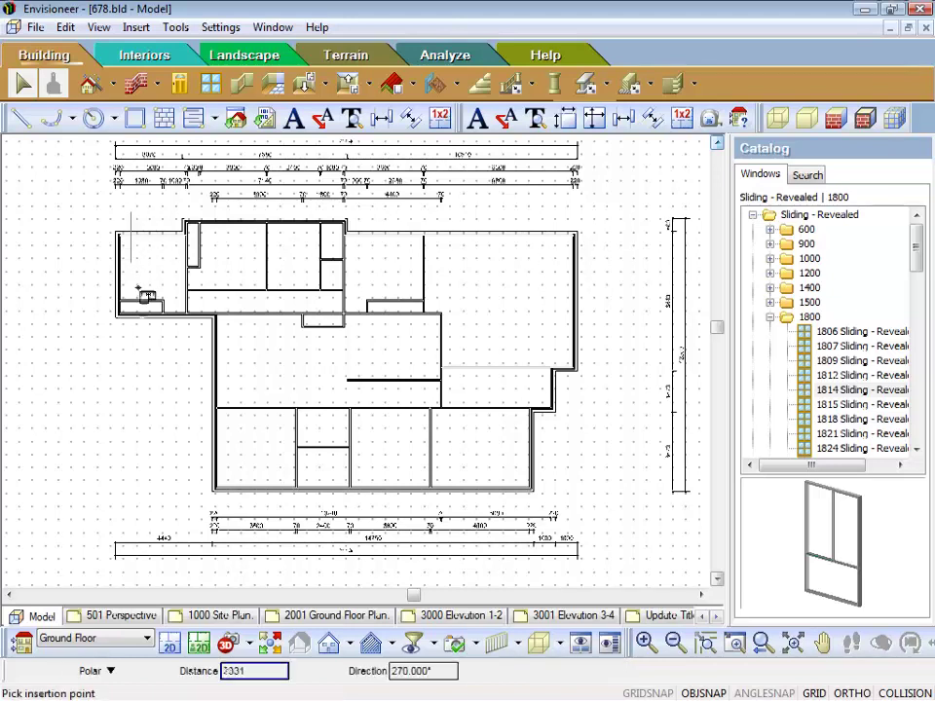
pyautogui.click(134, 341)
pyautogui.click(180, 224)
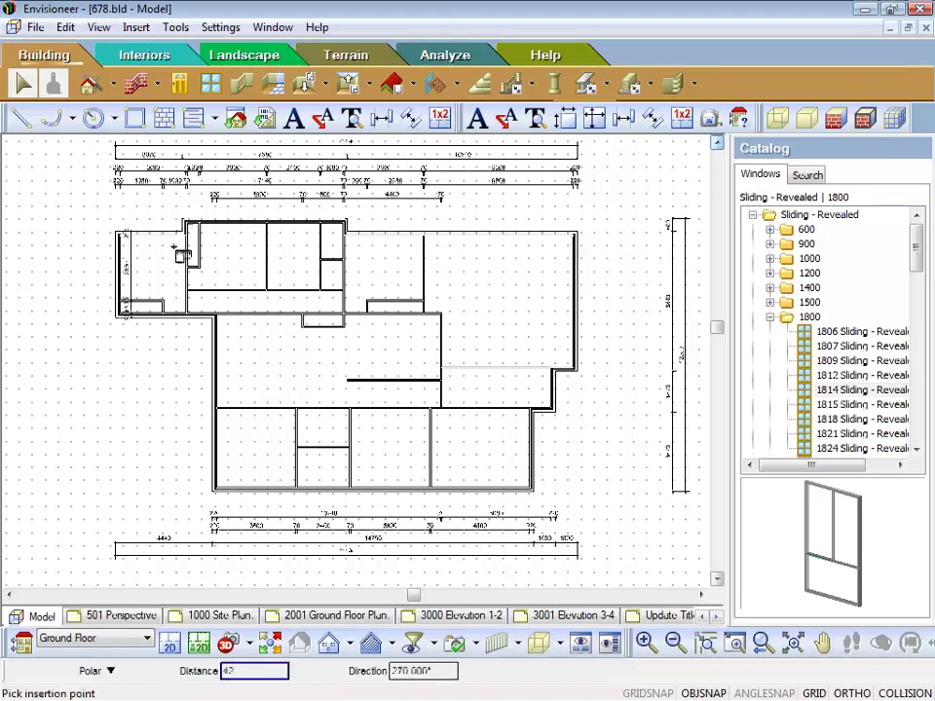
pyautogui.click(180, 343)
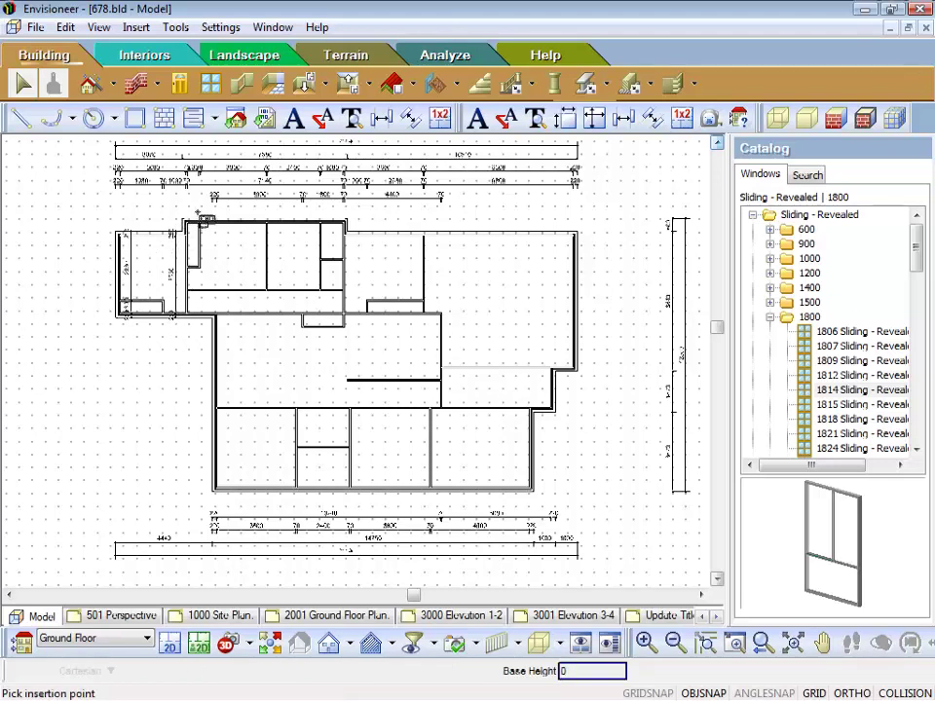
pyautogui.click(196, 214)
pyautogui.click(203, 346)
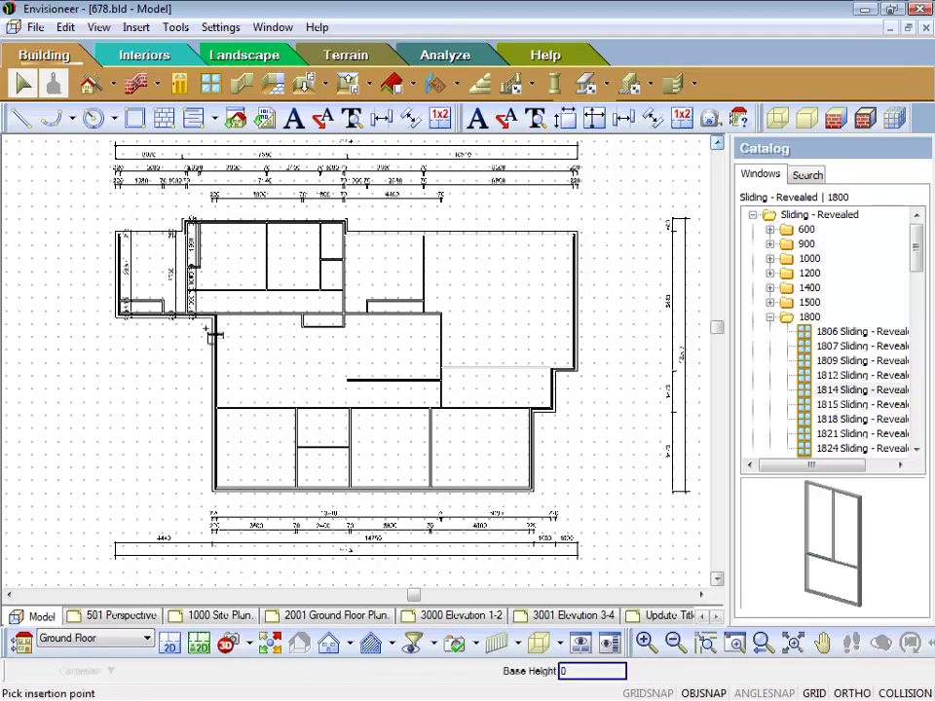
# Step: Add two full-depth vertical interior dimension strings, one through the large upper-left room and one through the small rooms left of centre
pyautogui.click(249, 218)
pyautogui.click(248, 489)
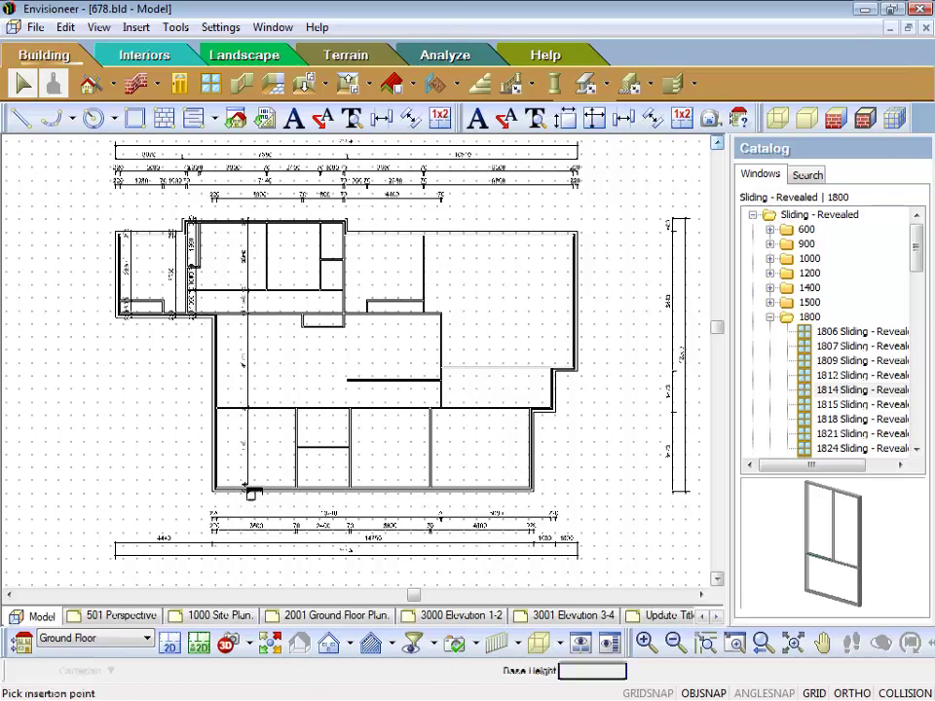
pyautogui.click(338, 223)
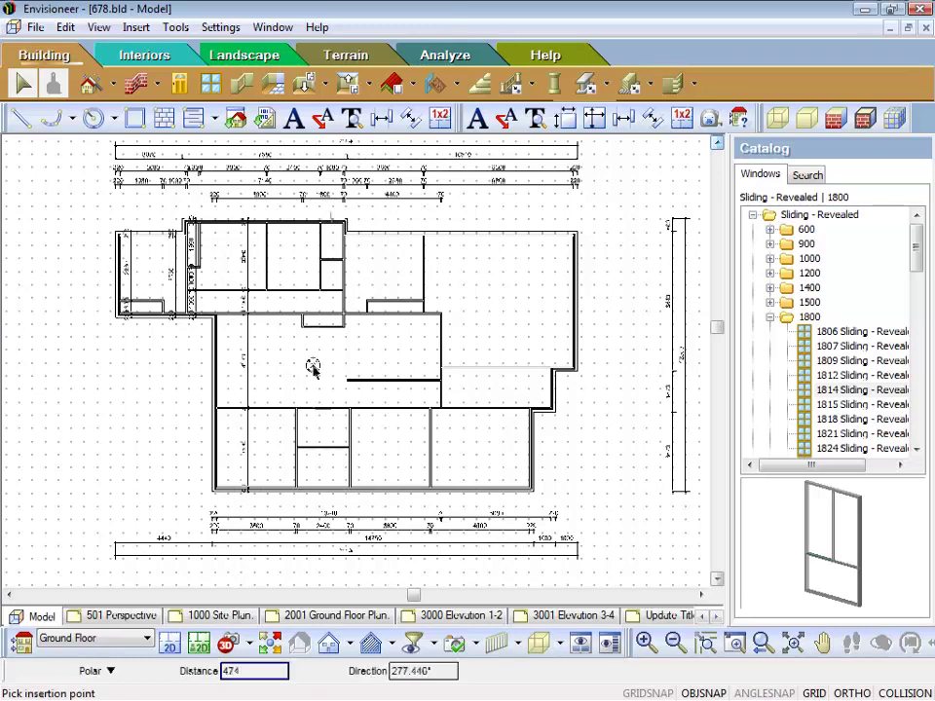
pyautogui.click(331, 500)
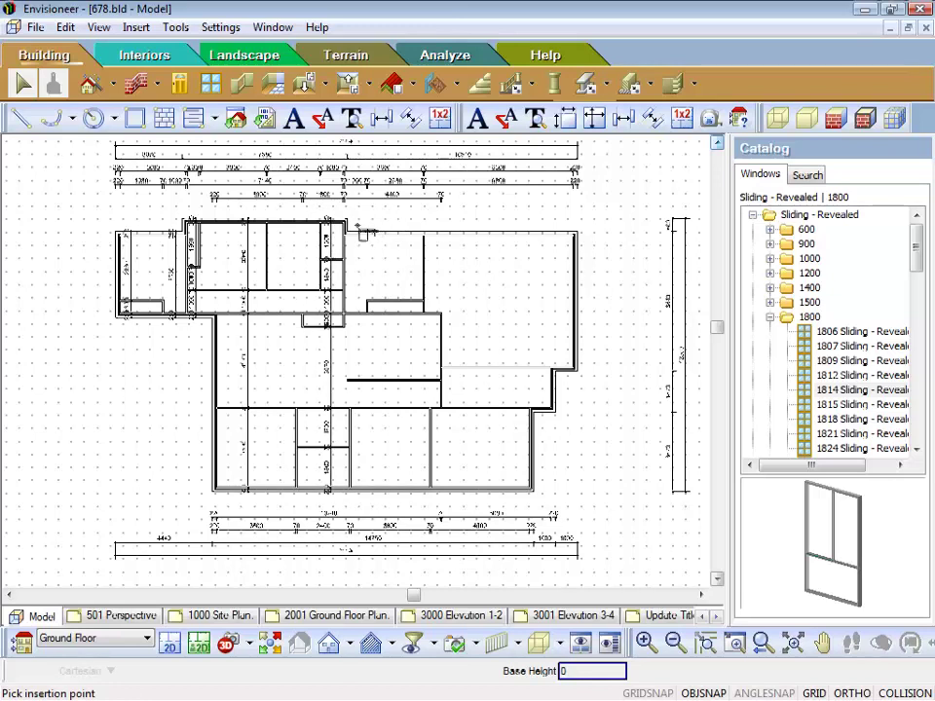
# Step: Add three vertical interior strings on the right half: one down to the lower rooms' upper wall and two full-depth, and end dimensioning
pyautogui.click(358, 234)
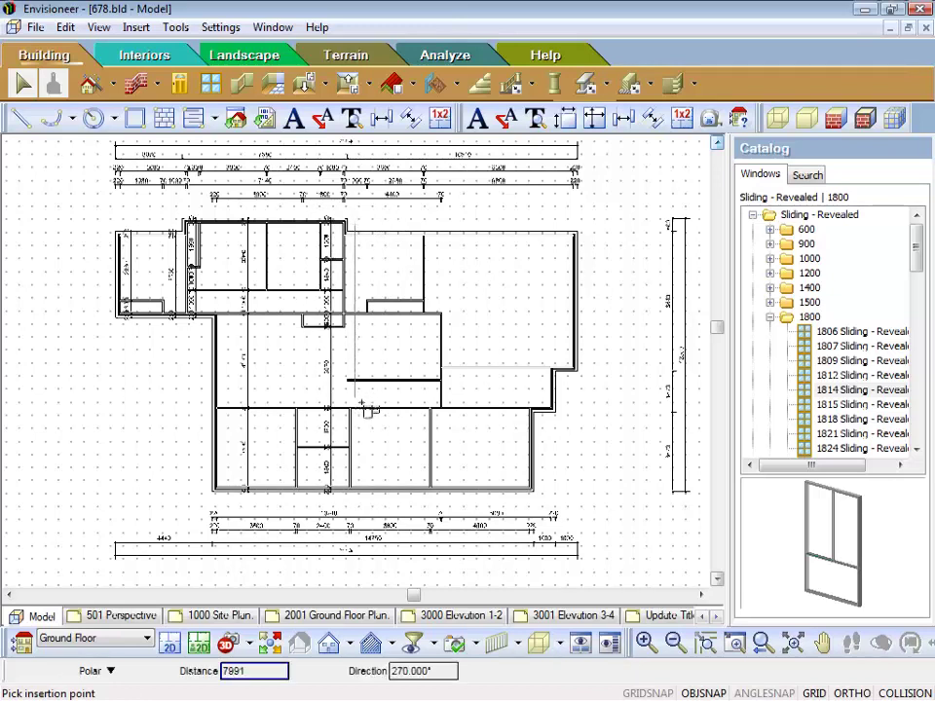
pyautogui.click(368, 421)
pyautogui.click(392, 251)
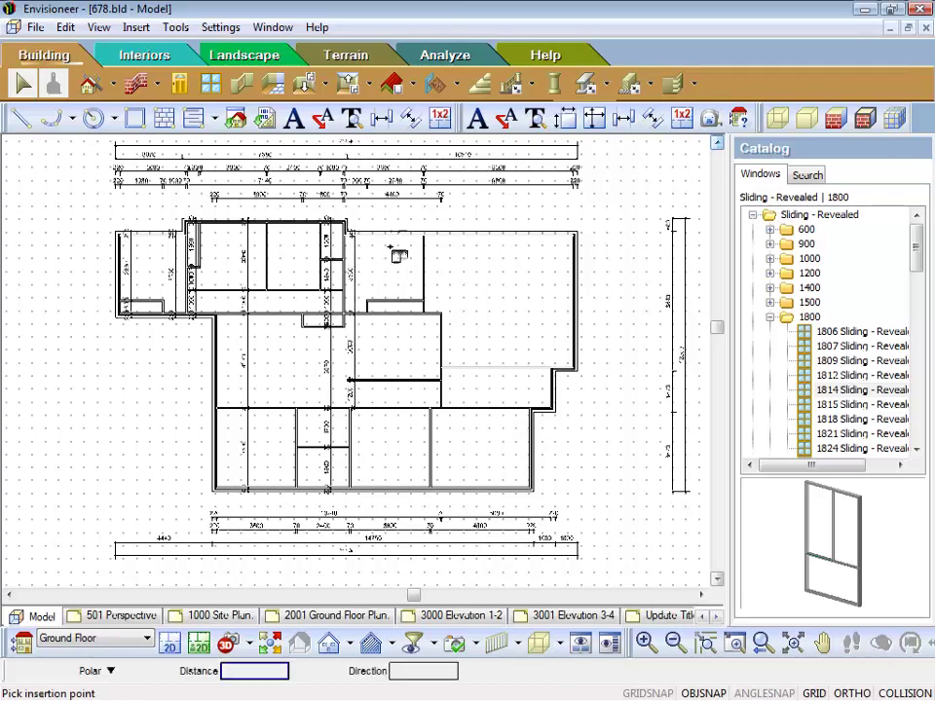
pyautogui.click(404, 498)
pyautogui.click(390, 487)
pyautogui.click(514, 405)
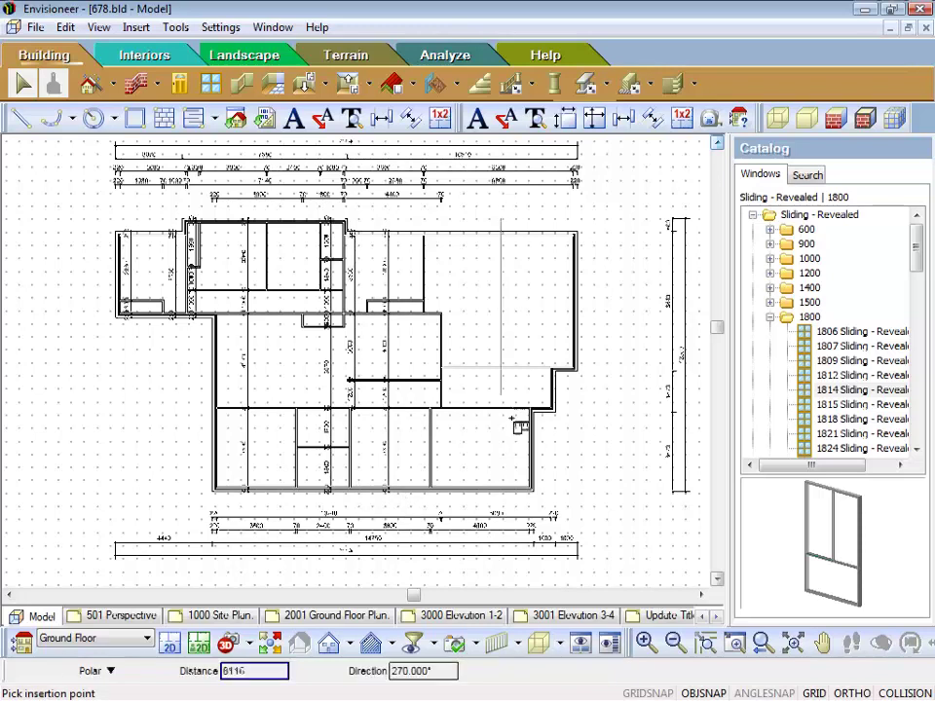
pyautogui.click(514, 505)
pyautogui.rightClick(590, 444)
pyautogui.rightClick(590, 389)
pyautogui.click(630, 398)
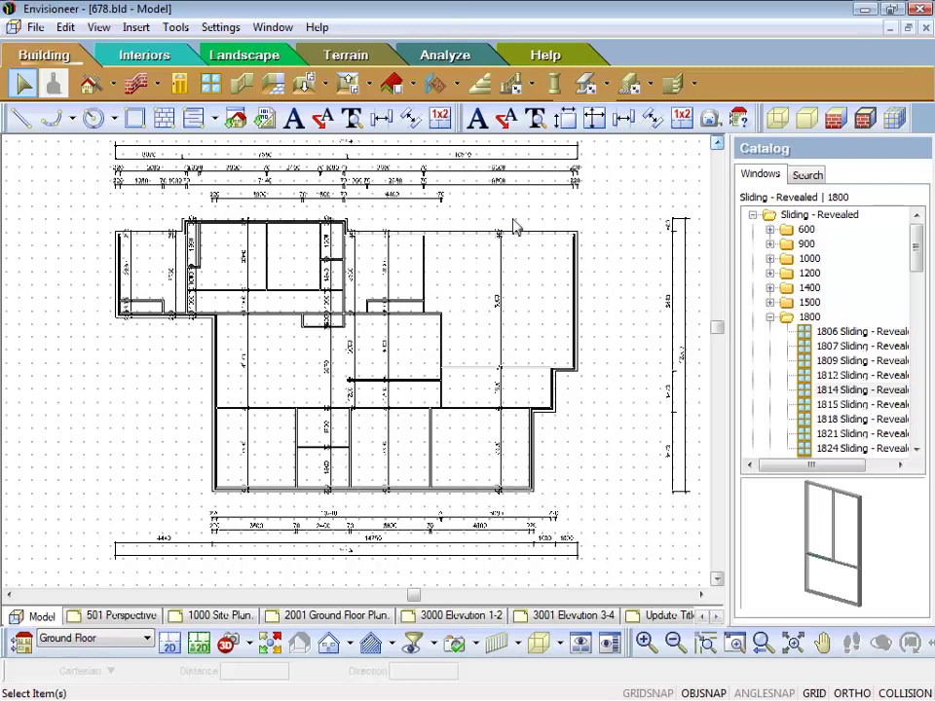
# Step: Move the rightmost vertical interior dimension string horizontally out of the plan, just inside the right-hand exterior strings
pyautogui.click(493, 497)
pyautogui.scroll(1, 658, 452)
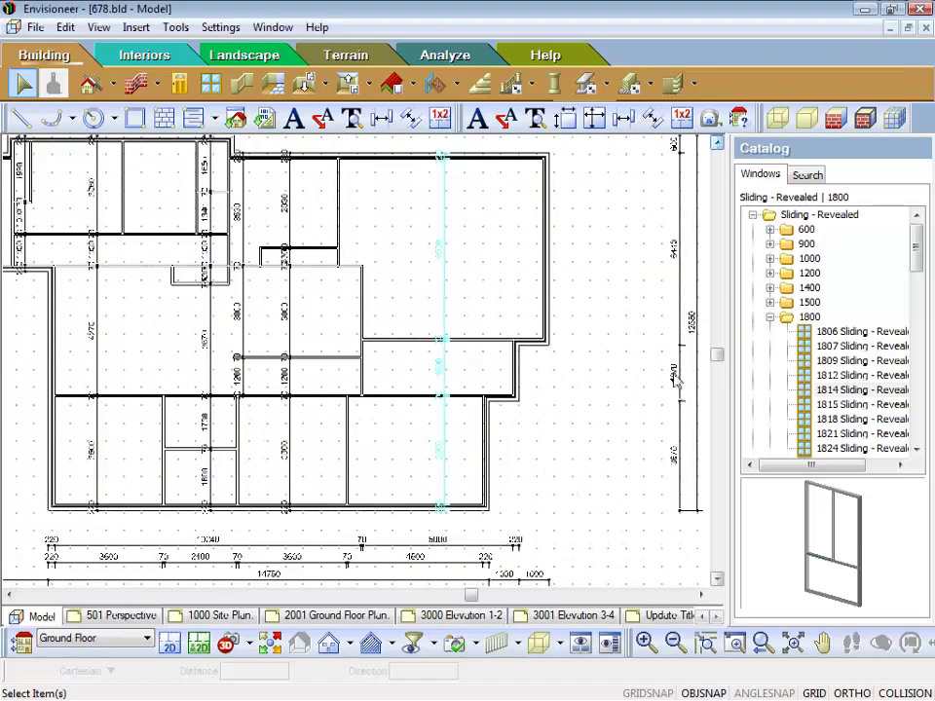
pyautogui.scroll(-1, 586, 365)
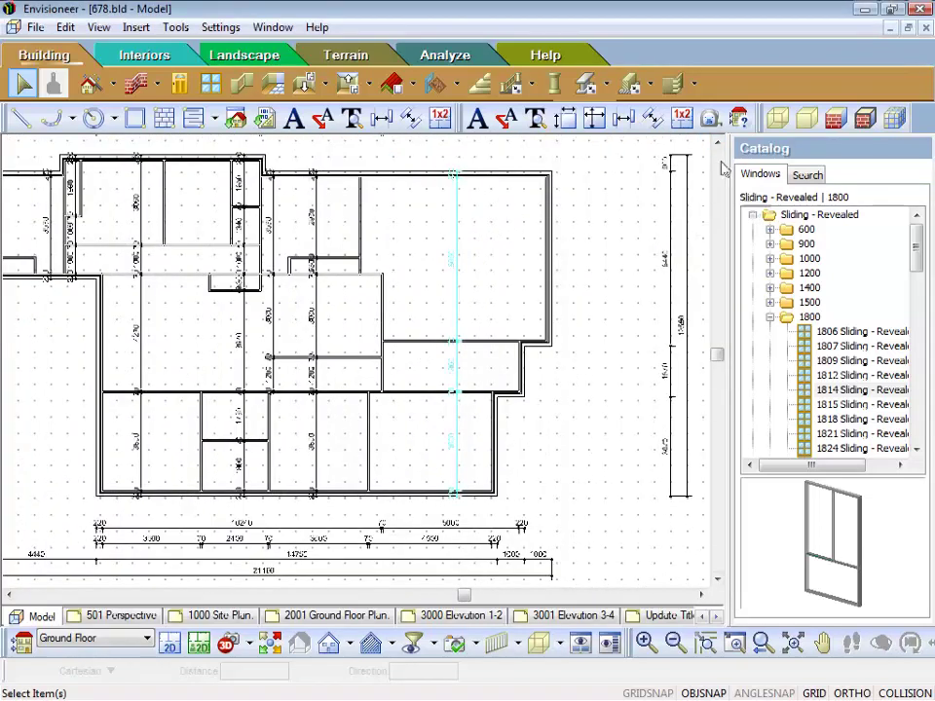
pyautogui.scroll(2, 514, 458)
pyautogui.rightClick(476, 423)
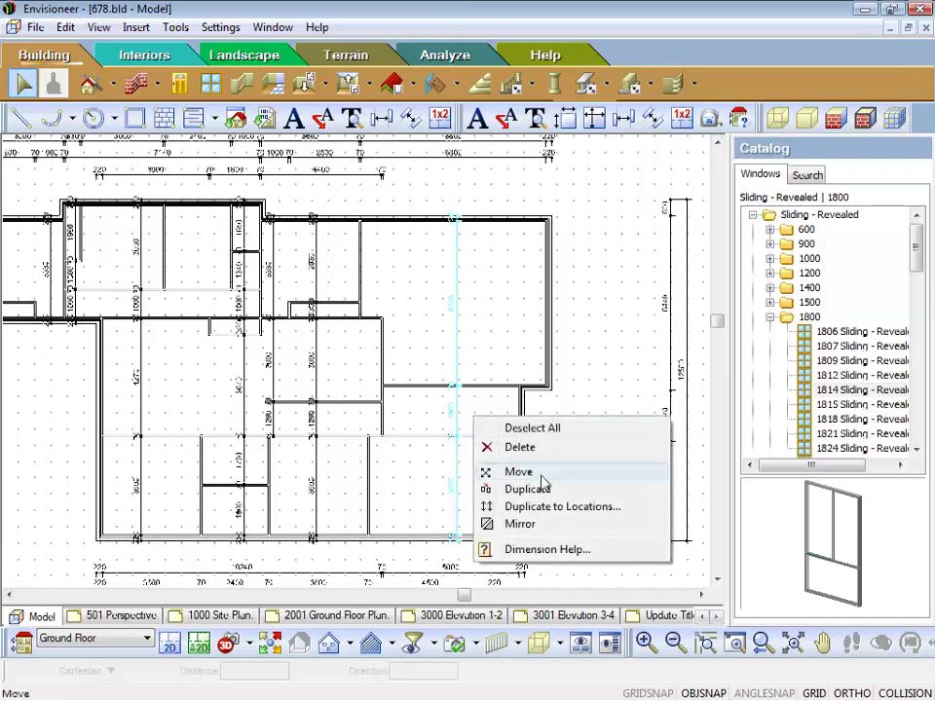
pyautogui.click(538, 474)
pyautogui.click(502, 487)
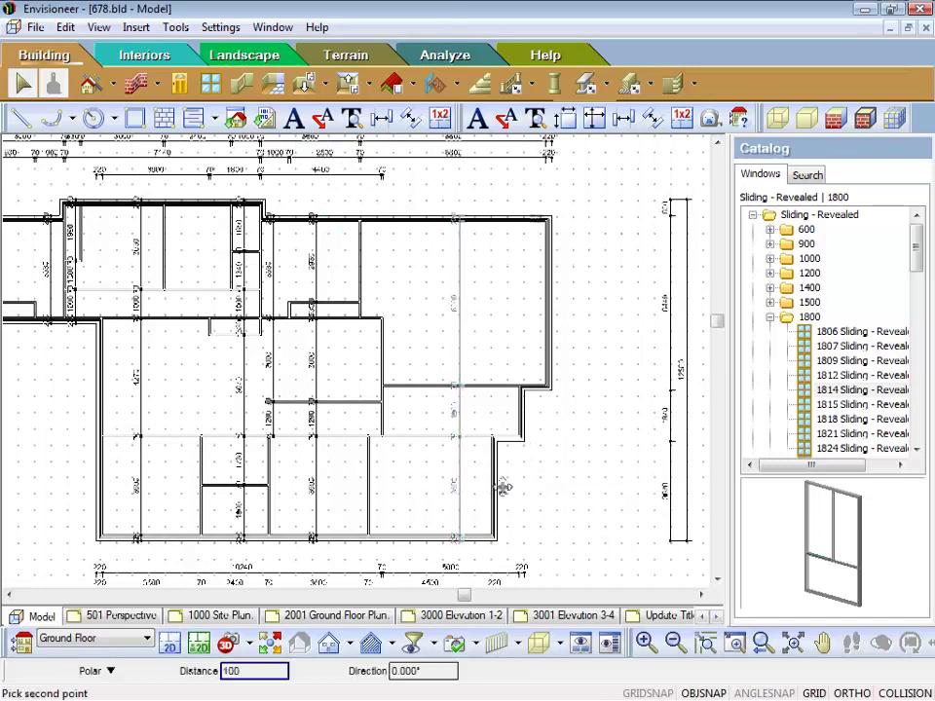
pyautogui.click(604, 481)
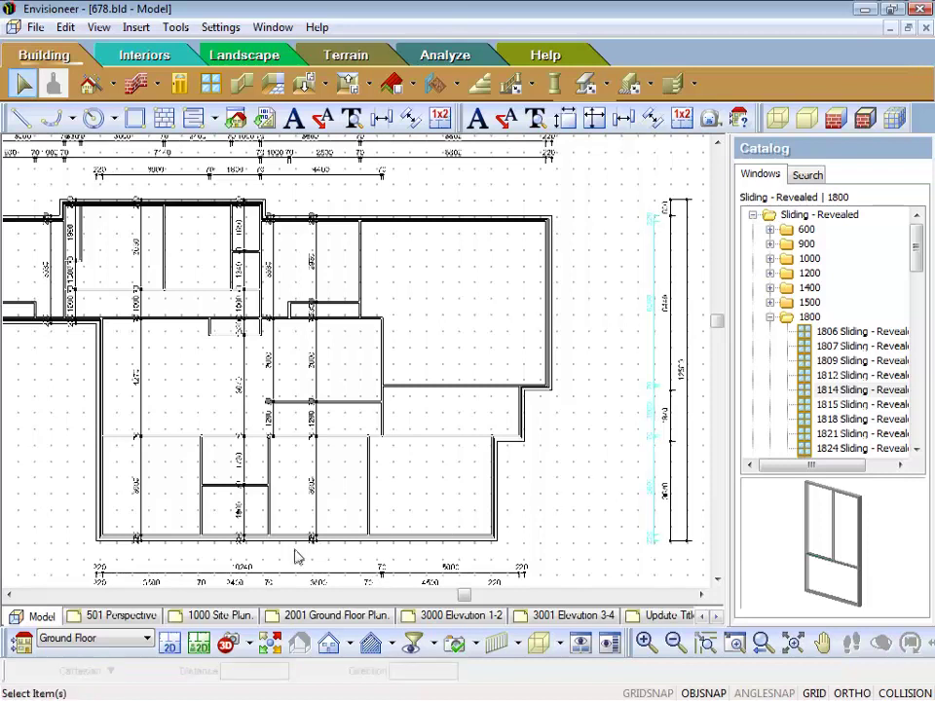
# Step: Move the two remaining right-half vertical interior dimension strings horizontally out of the plan, side by side just inside the right-hand strings
pyautogui.rightClick(301, 207)
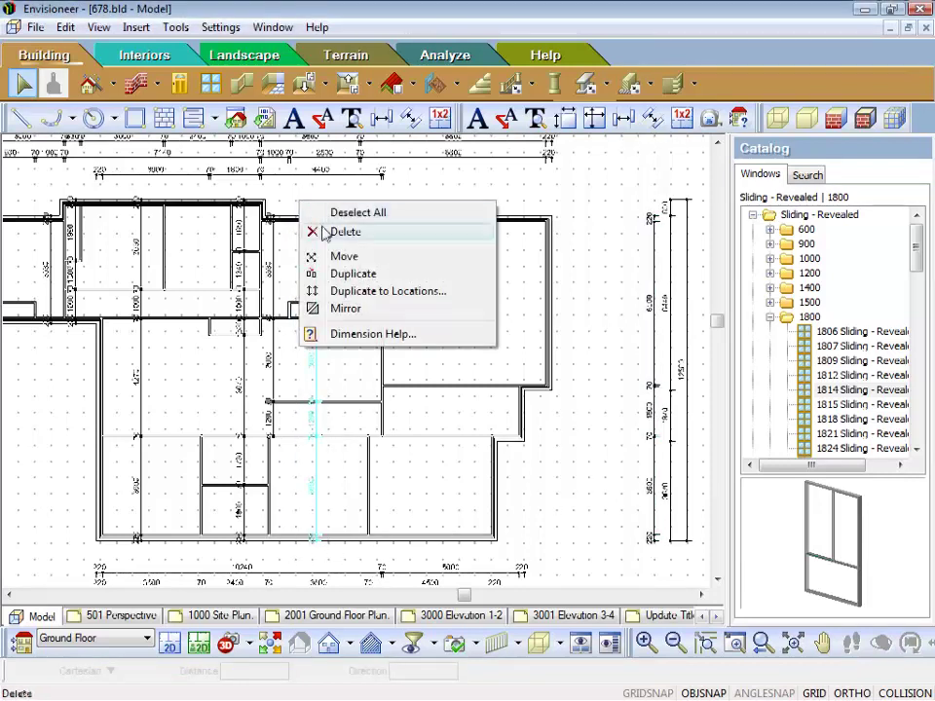
pyautogui.click(312, 254)
pyautogui.click(309, 192)
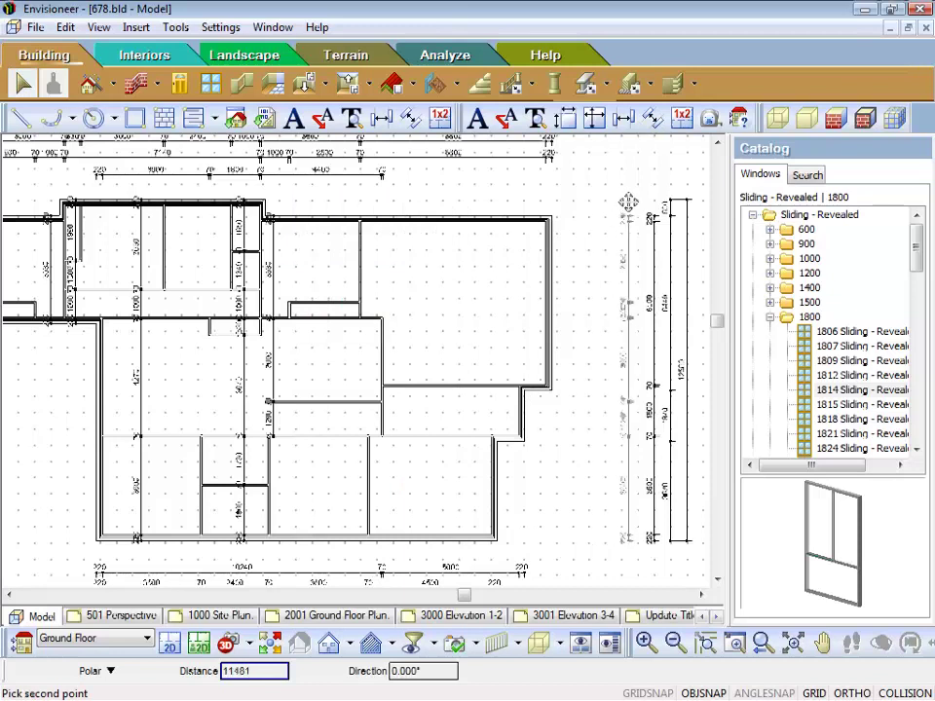
pyautogui.click(631, 204)
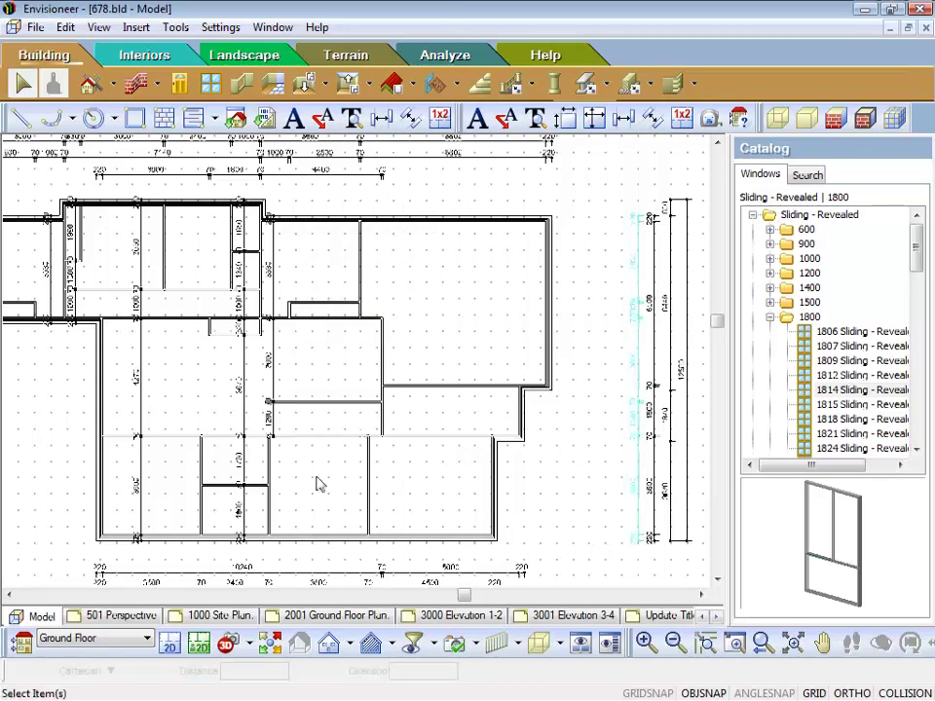
pyautogui.rightClick(269, 208)
pyautogui.click(282, 258)
pyautogui.click(284, 207)
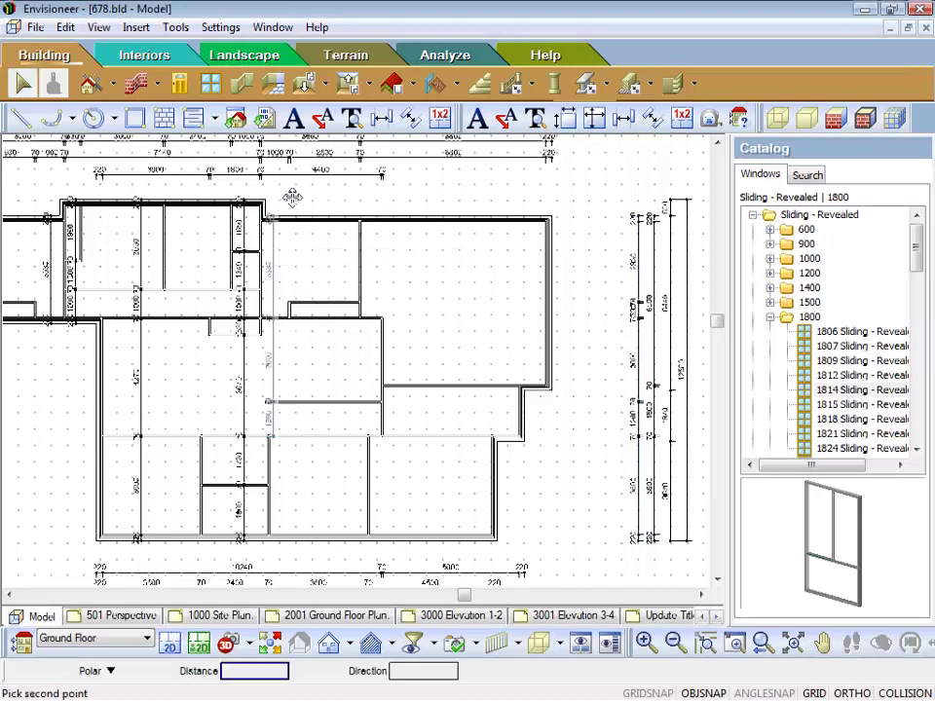
pyautogui.click(627, 188)
# Step: Move the two vertical interior strings in the upper-left room horizontally out of the plan, just inside the left-hand exterior strings
pyautogui.click(10, 594)
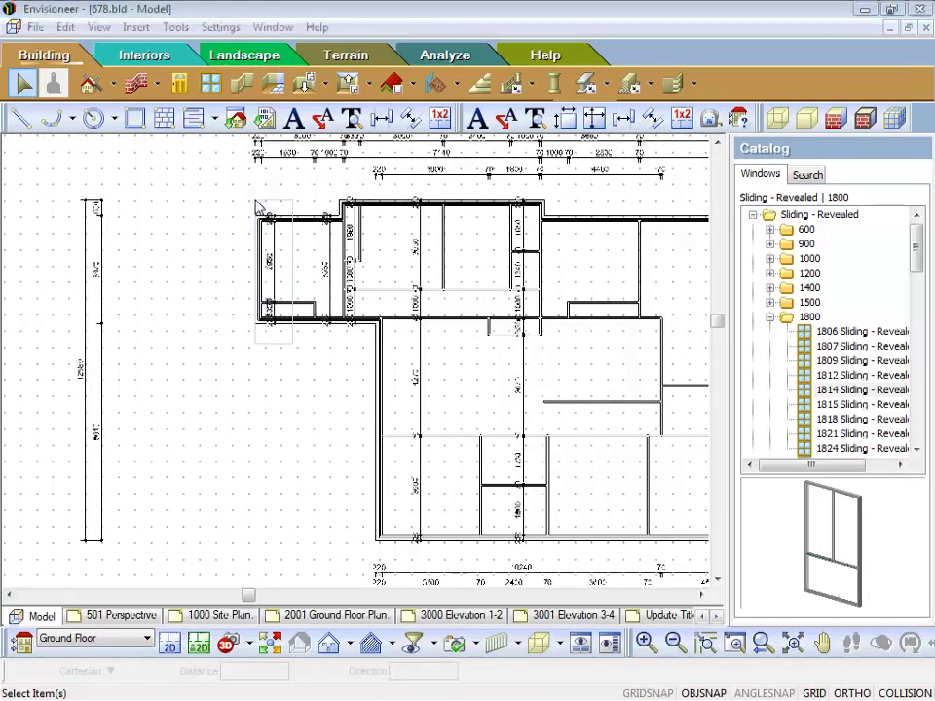
pyautogui.click(259, 206)
pyautogui.rightClick(308, 375)
pyautogui.click(345, 424)
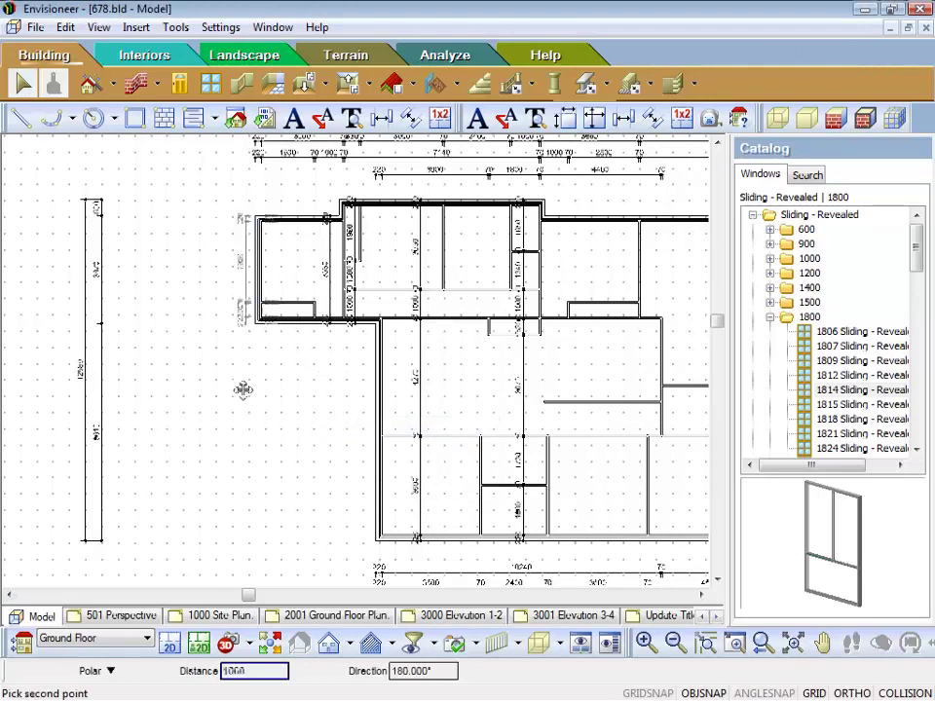
pyautogui.click(156, 388)
pyautogui.click(326, 268)
pyautogui.rightClick(311, 370)
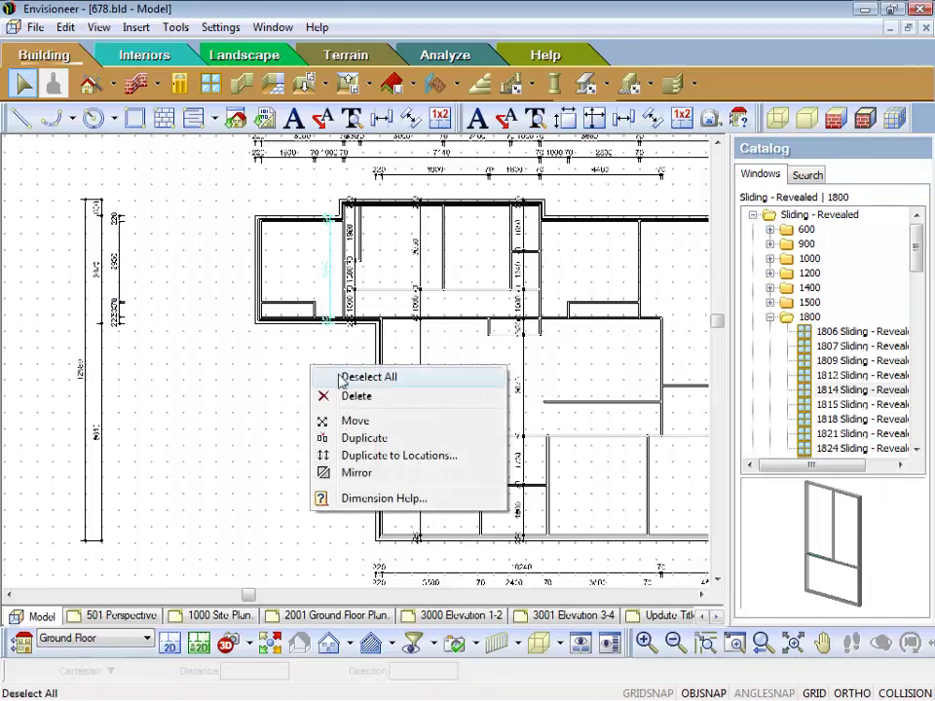
pyautogui.click(355, 420)
pyautogui.click(334, 373)
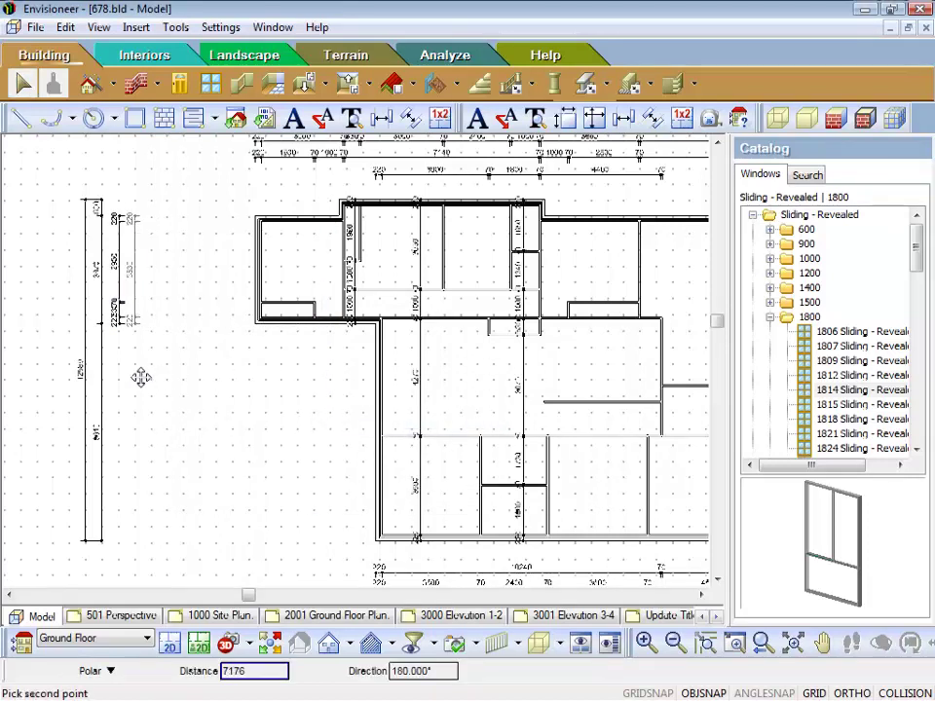
pyautogui.click(141, 377)
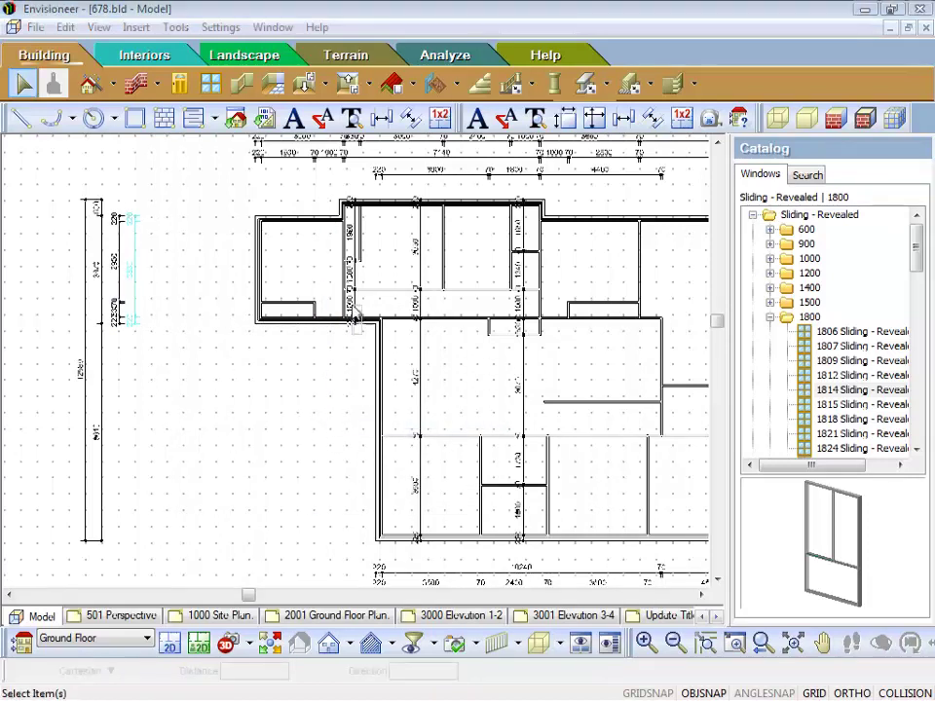
# Step: Move the vertical interior string in the narrow space beside the upper-left room out to the left, next to the strings already placed there
pyautogui.click(342, 199)
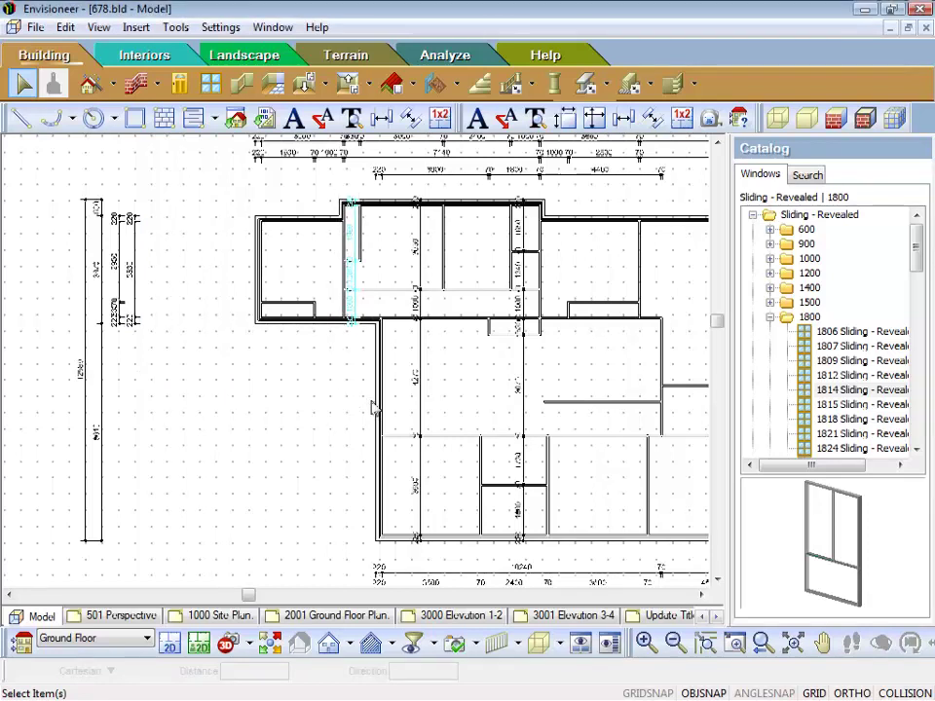
pyautogui.rightClick(321, 358)
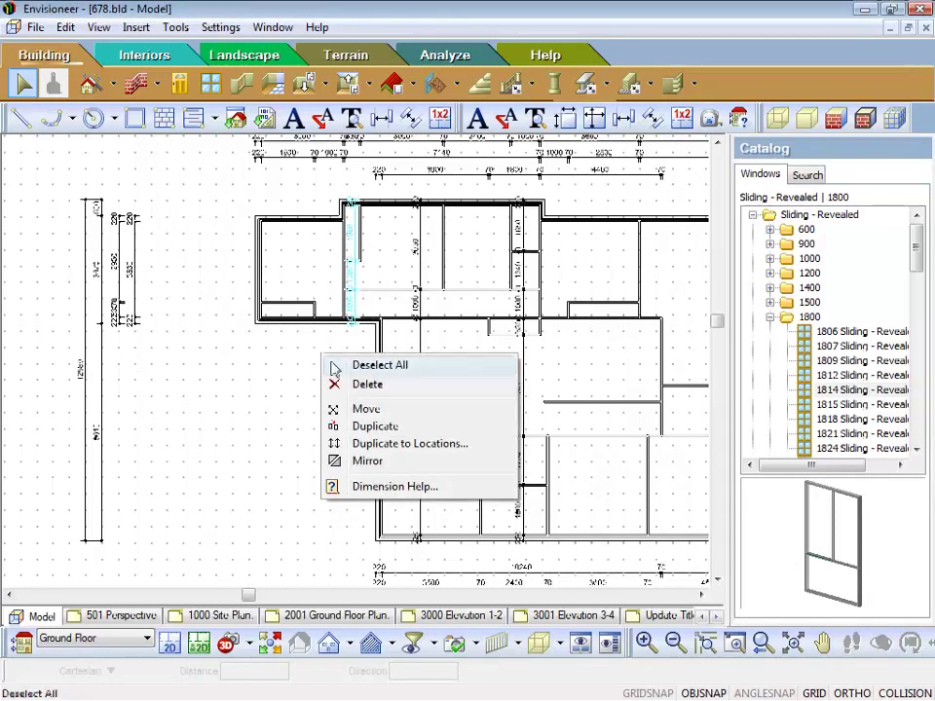
pyautogui.click(362, 409)
pyautogui.click(360, 360)
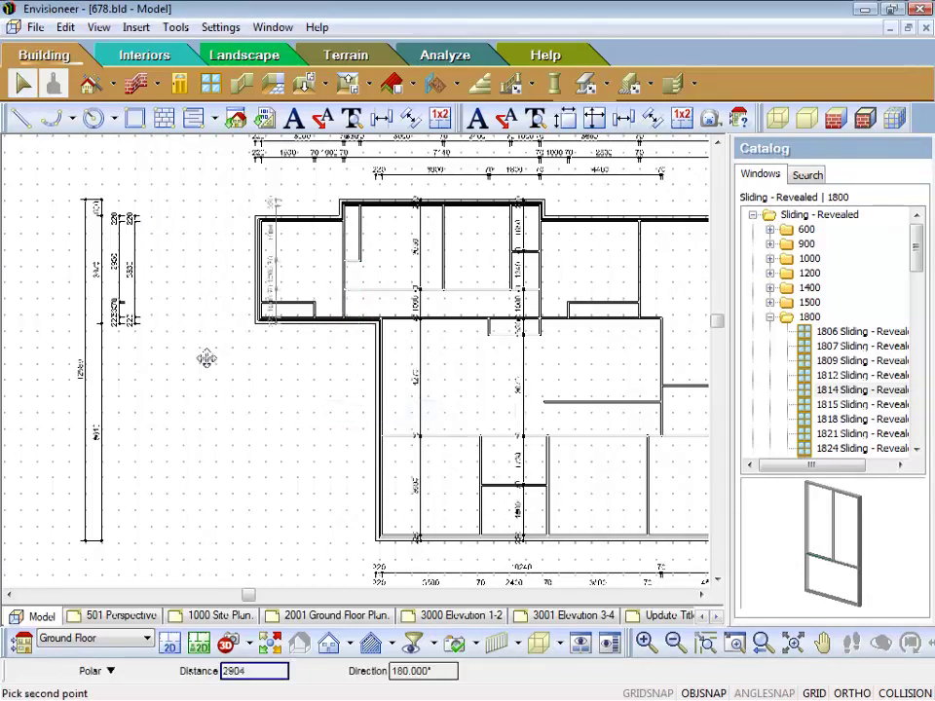
pyautogui.click(154, 354)
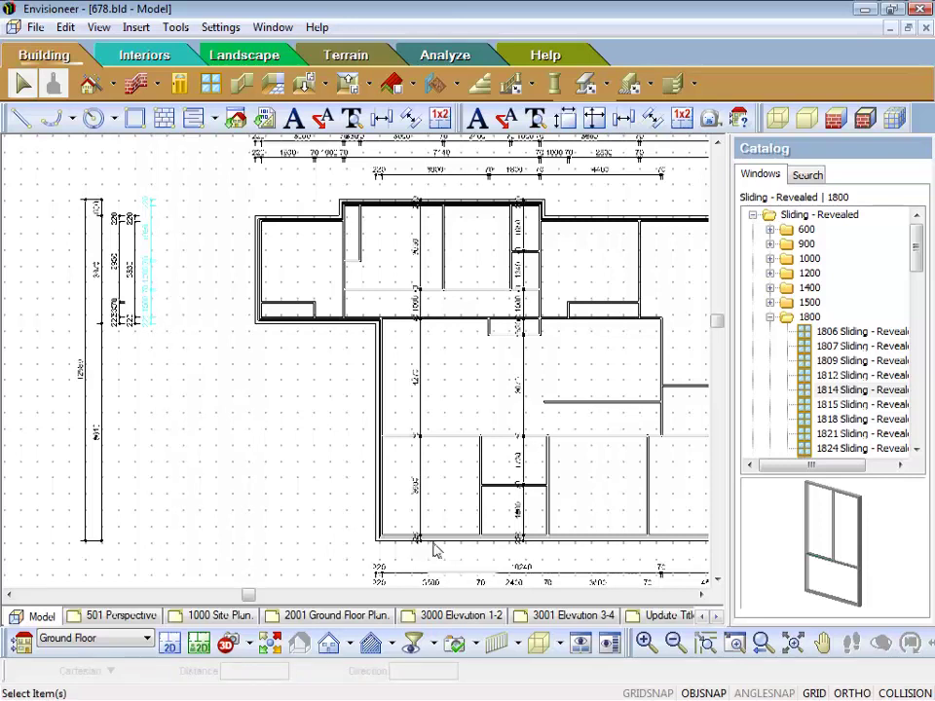
# Step: Move the two full-depth vertical interior strings left of centre horizontally out of the plan, beside the other left-hand strings
pyautogui.click(397, 195)
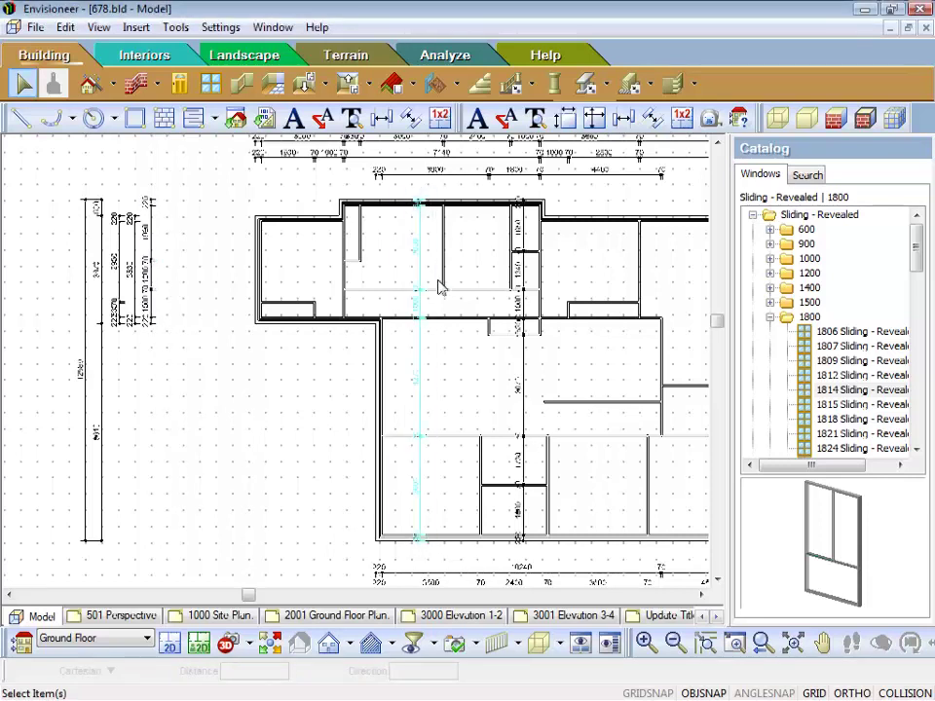
pyautogui.rightClick(465, 362)
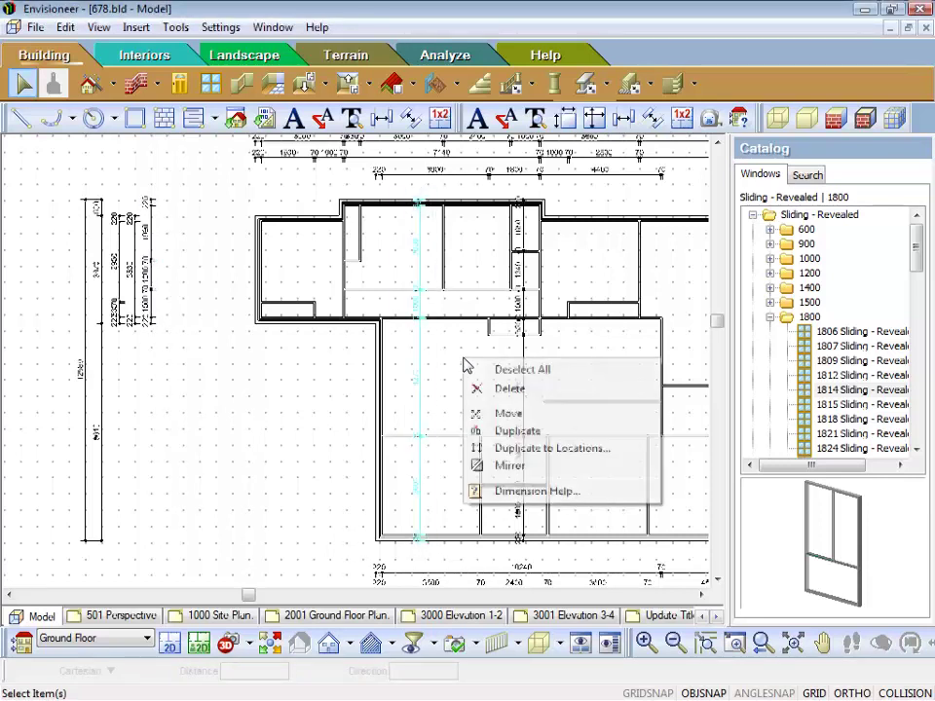
pyautogui.click(487, 413)
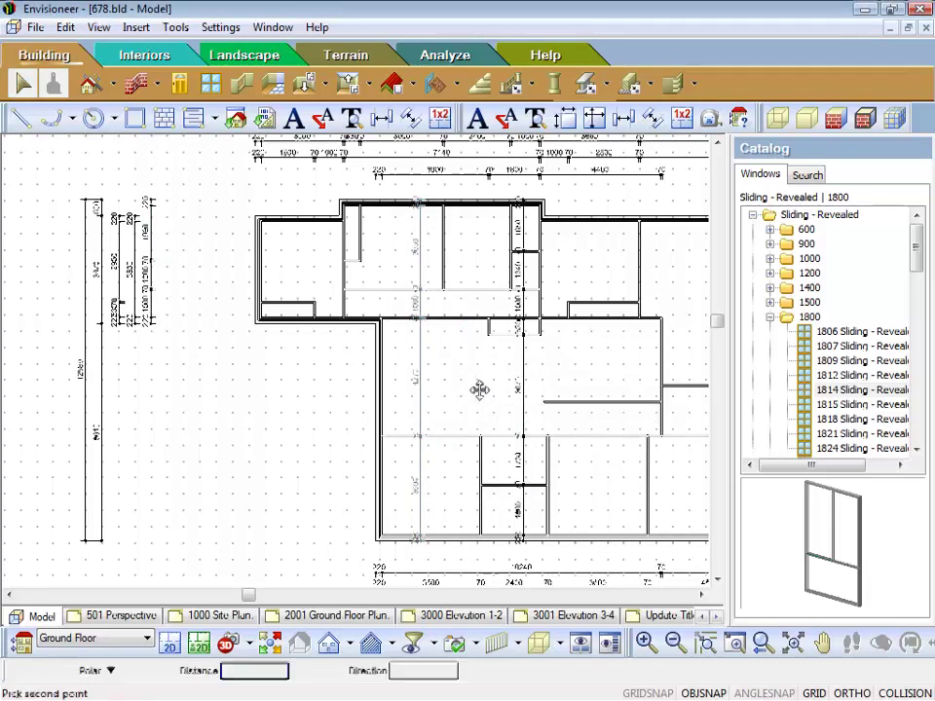
pyautogui.click(224, 375)
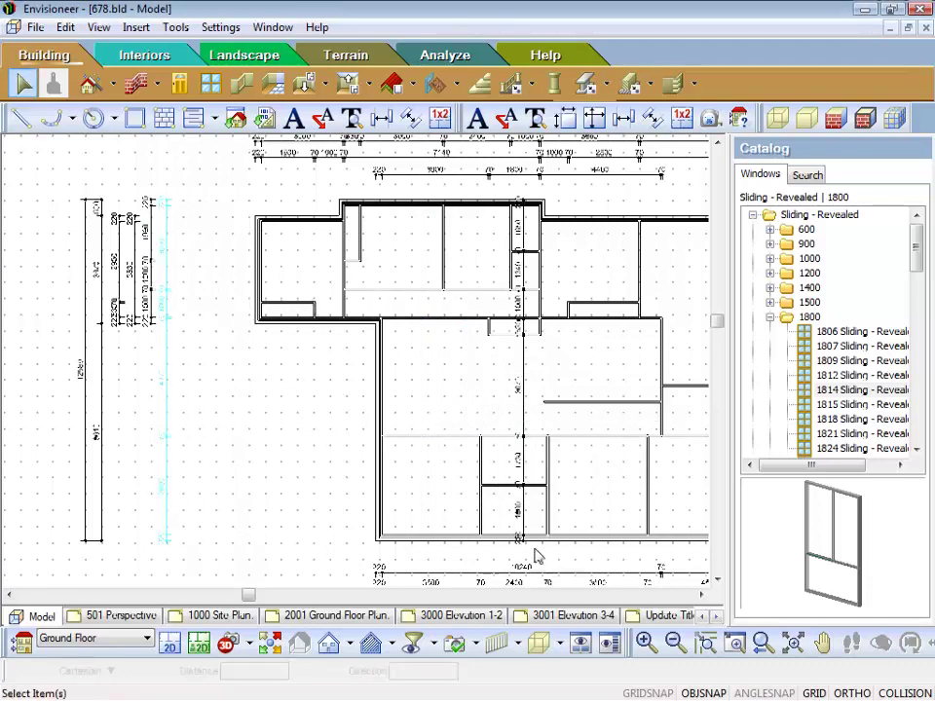
pyautogui.click(522, 272)
pyautogui.rightClick(586, 300)
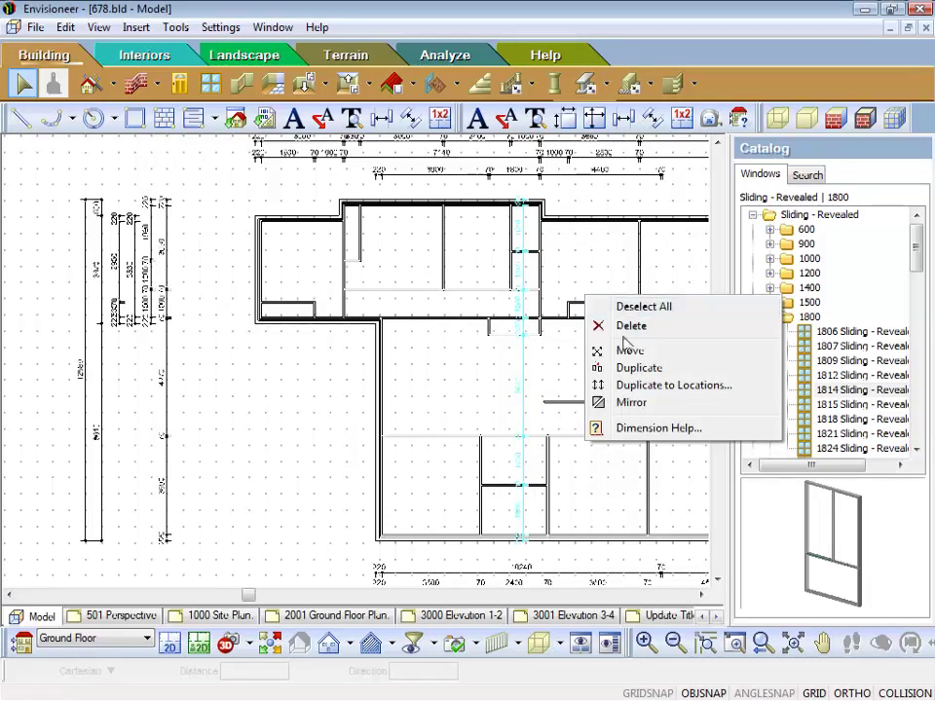
pyautogui.click(624, 350)
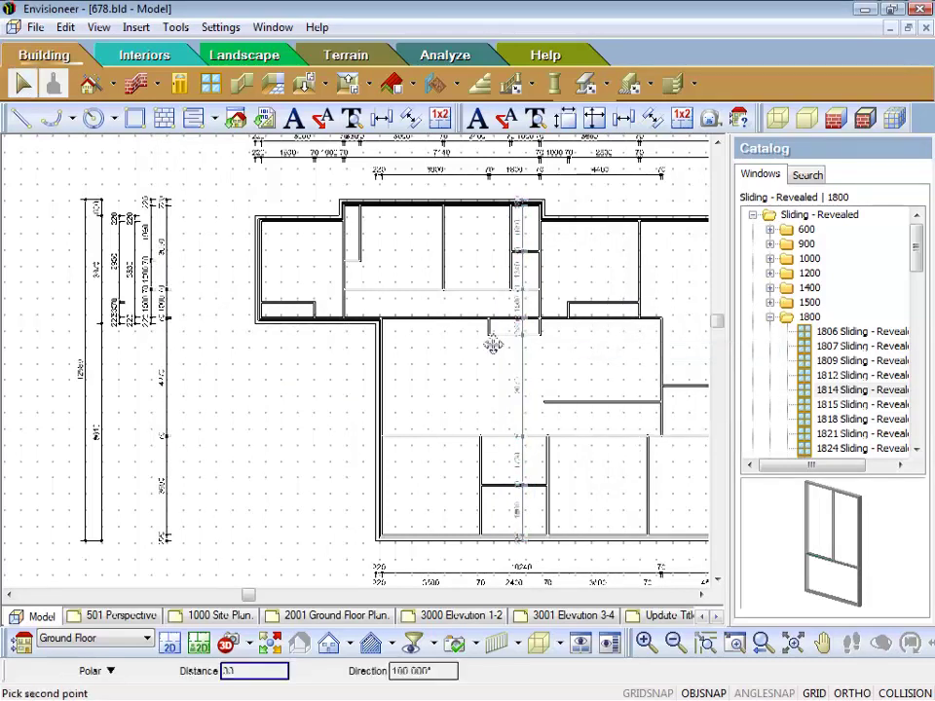
pyautogui.click(241, 331)
# Step: Move the whole group of vertical dimension strings left of the plan horizontally closer to the building
pyautogui.moveTo(201, 546); pyautogui.dragTo(49, 188)
pyautogui.rightClick(50, 185)
pyautogui.click(94, 240)
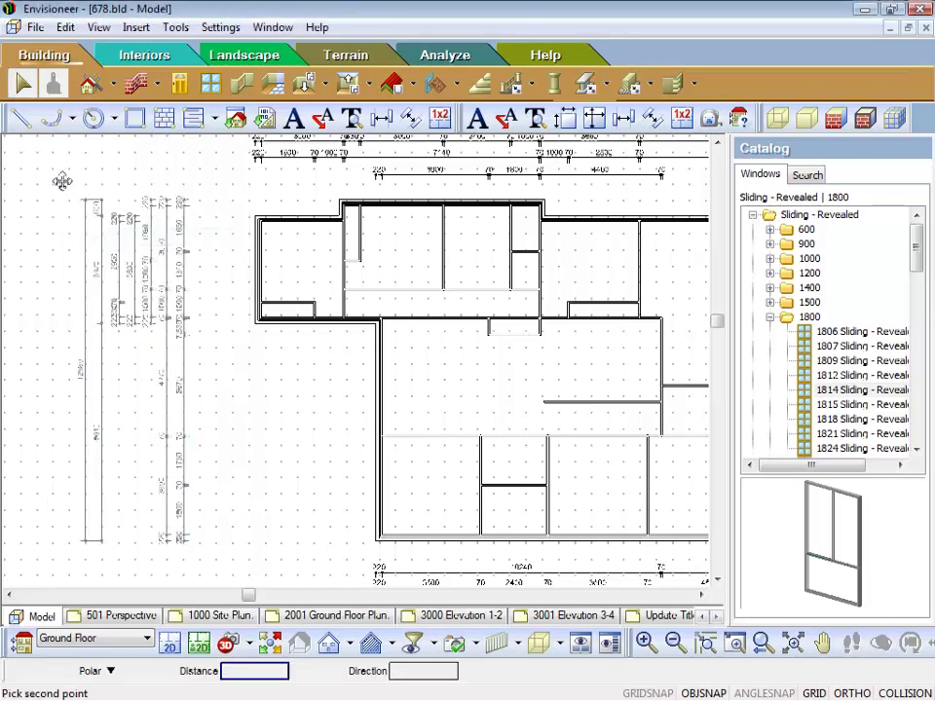
pyautogui.click(97, 185)
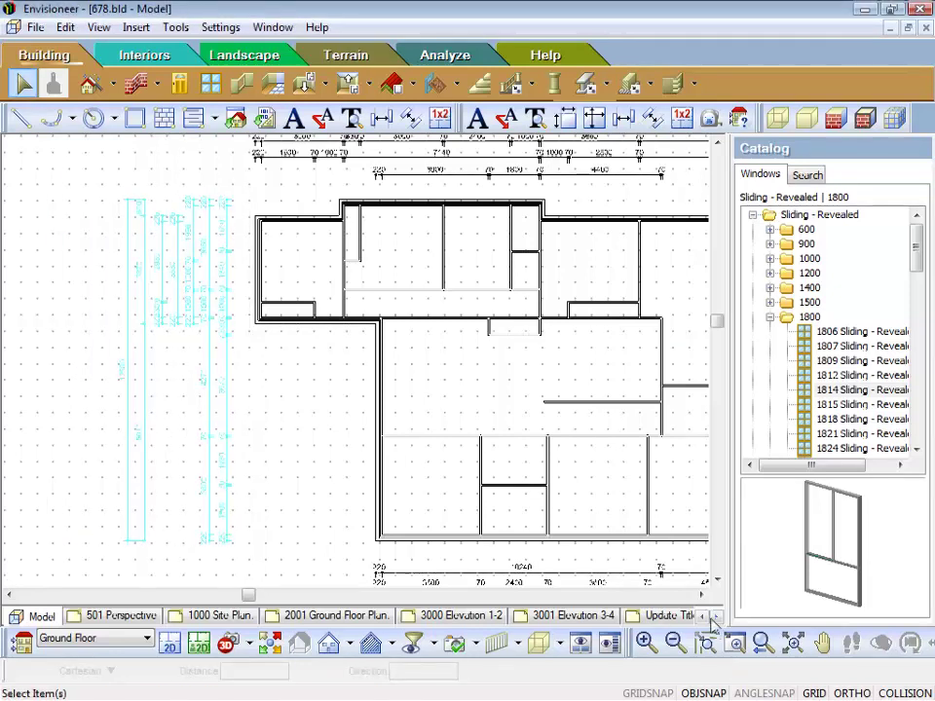
# Step: Move the whole group of vertical dimension strings right of the plan horizontally closer to the building
pyautogui.moveTo(703, 596); pyautogui.dragTo(703, 595)
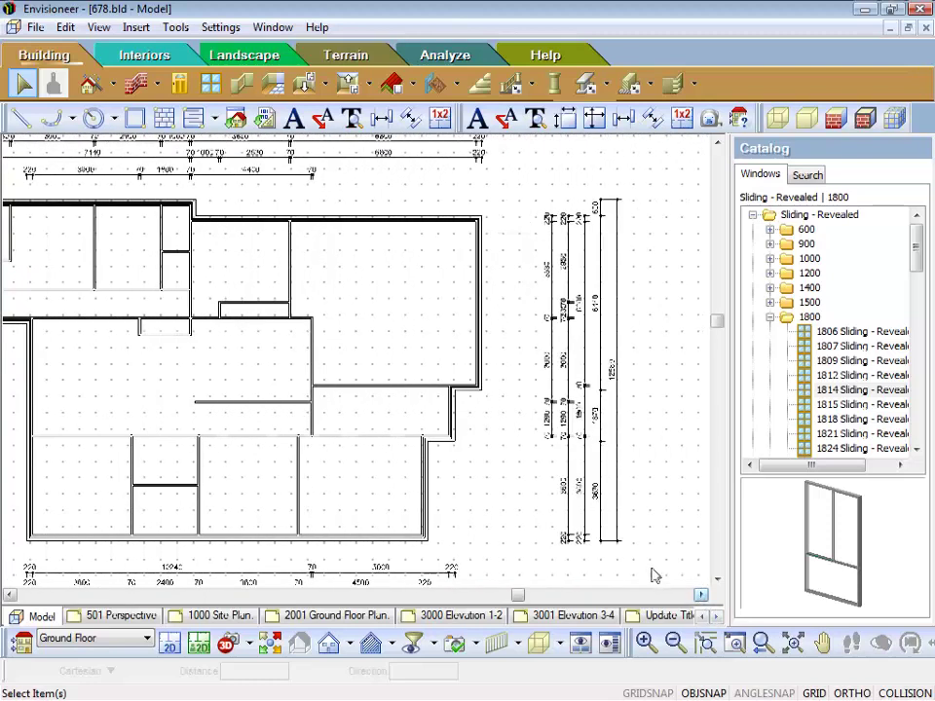
pyautogui.rightClick(531, 192)
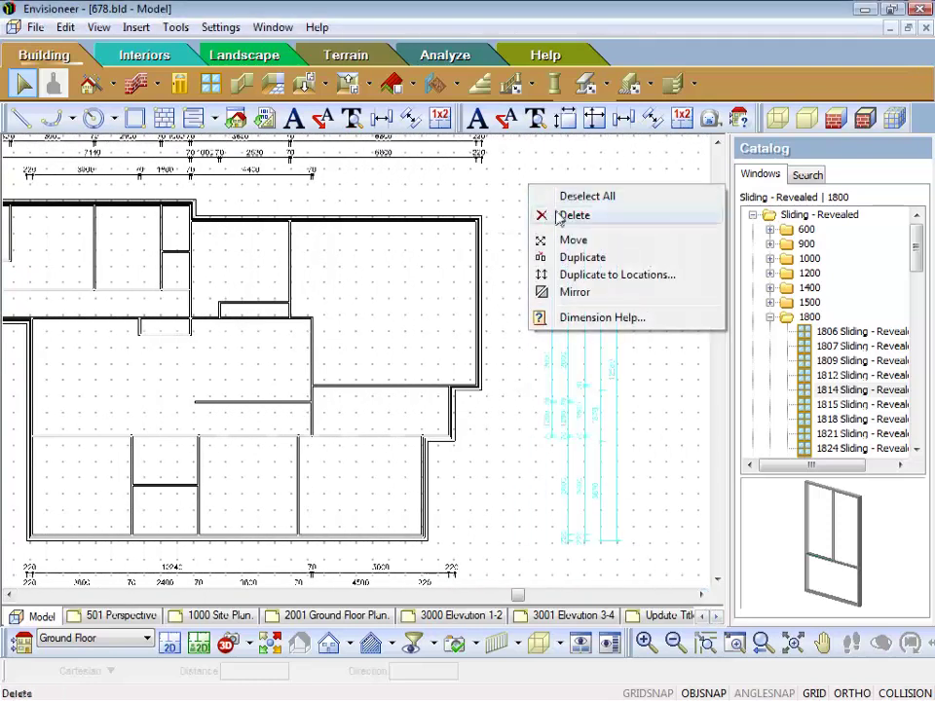
pyautogui.click(572, 241)
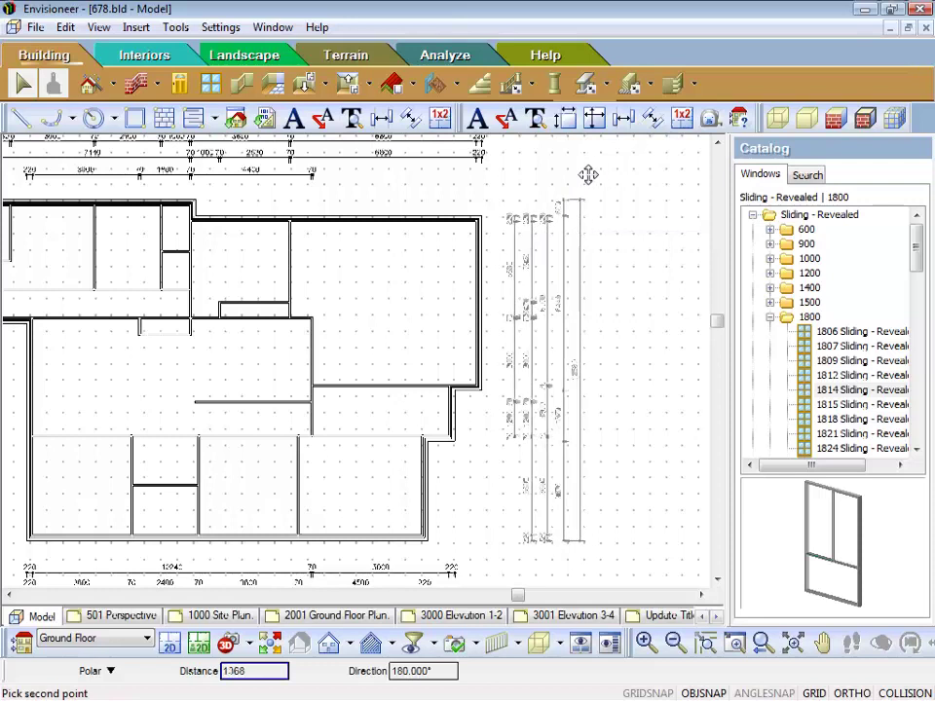
pyautogui.click(590, 174)
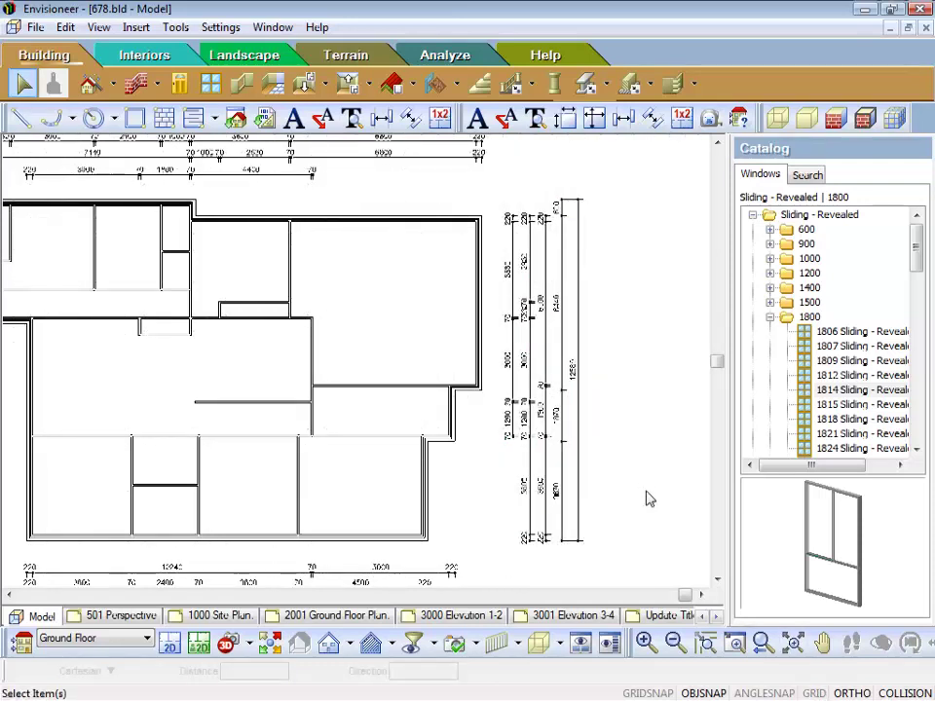
# Step: Examine the dimension strings right of, below and above the plan for crowded or overlapping text
pyautogui.scroll(3, 644, 501)
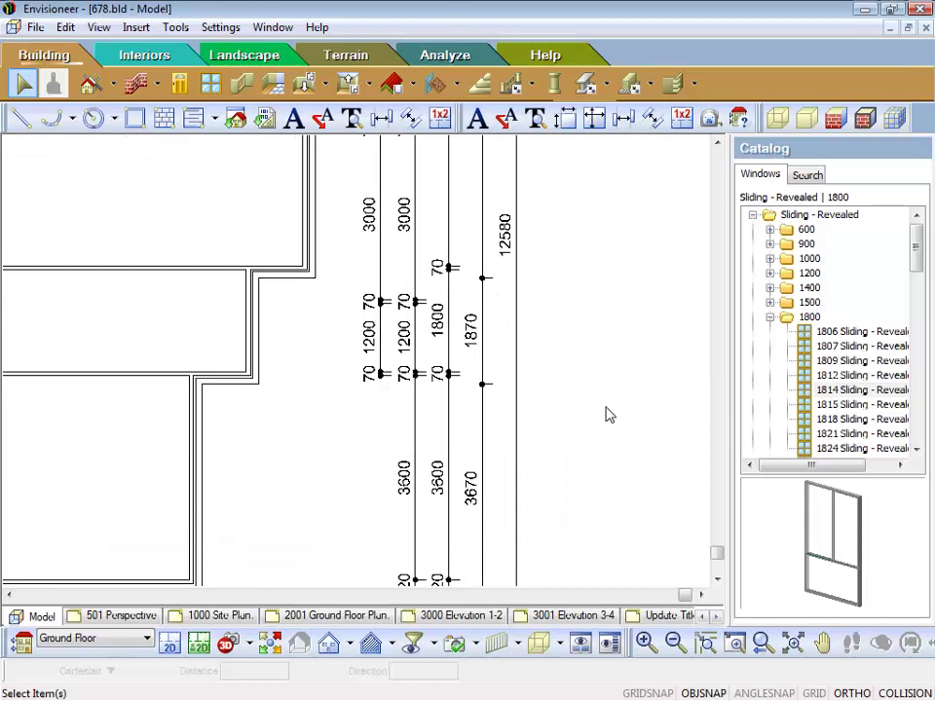
pyautogui.scroll(-3, 583, 295)
pyautogui.scroll(1, 176, 477)
pyautogui.scroll(3, 176, 477)
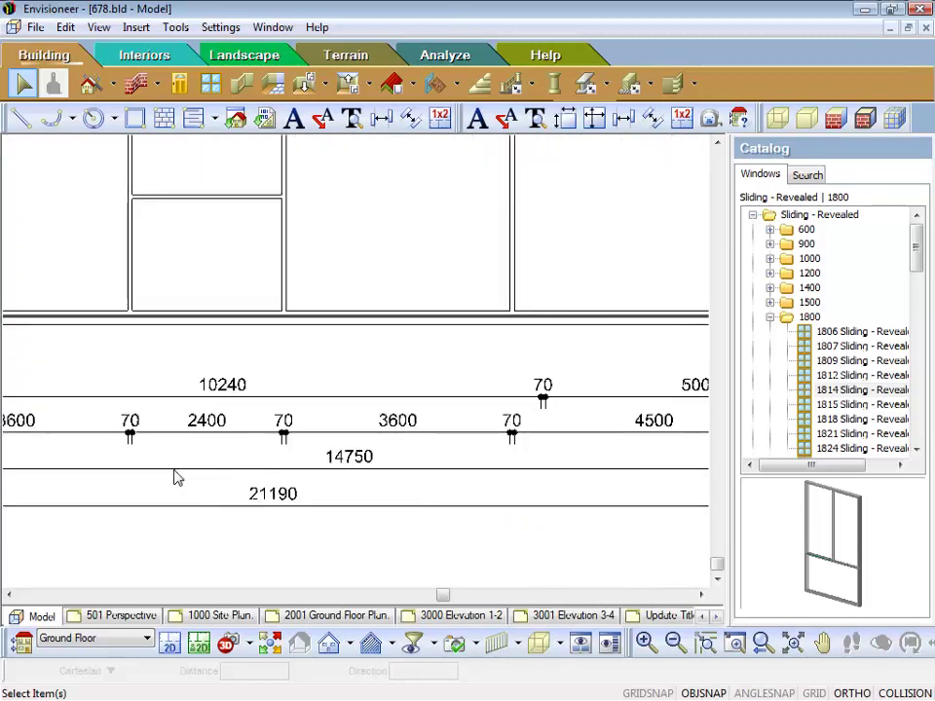
pyautogui.scroll(-6, 179, 489)
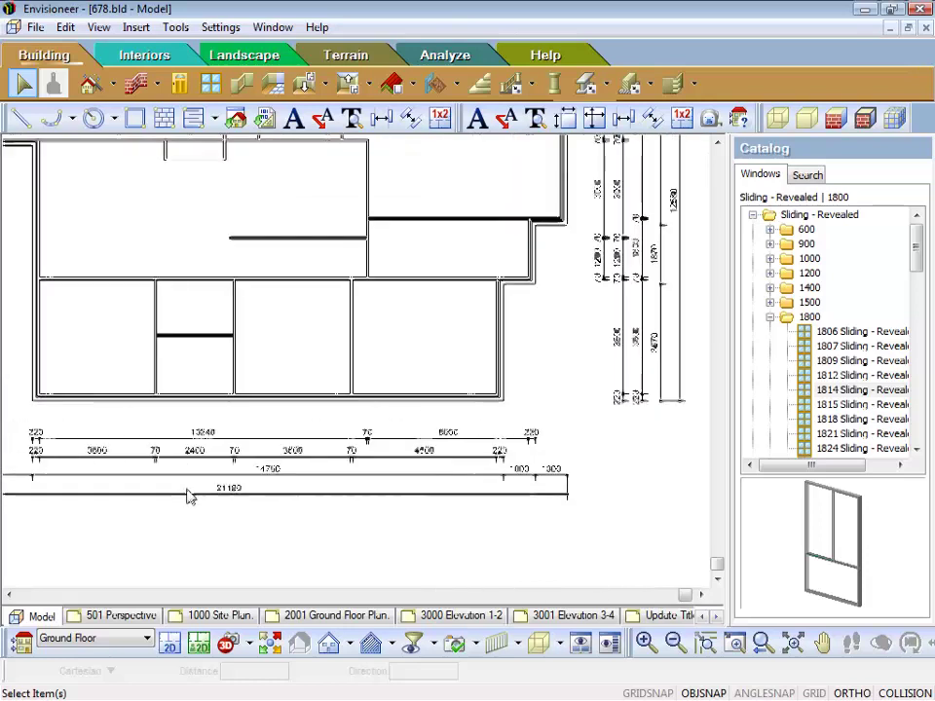
pyautogui.scroll(3, 108, 146)
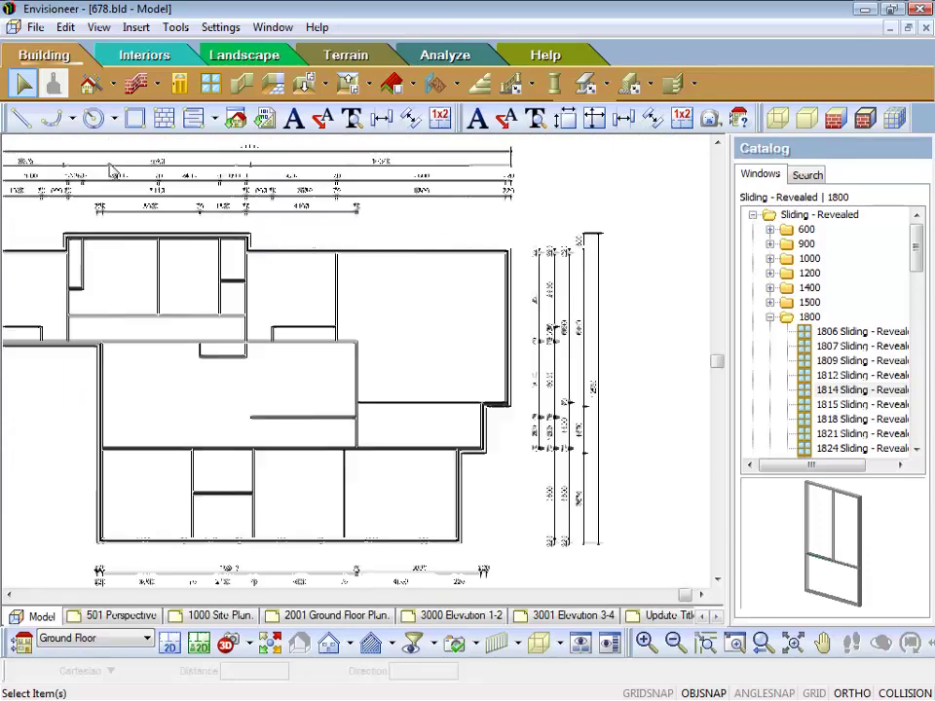
pyautogui.scroll(-2, 317, 293)
pyautogui.scroll(4, 39, 211)
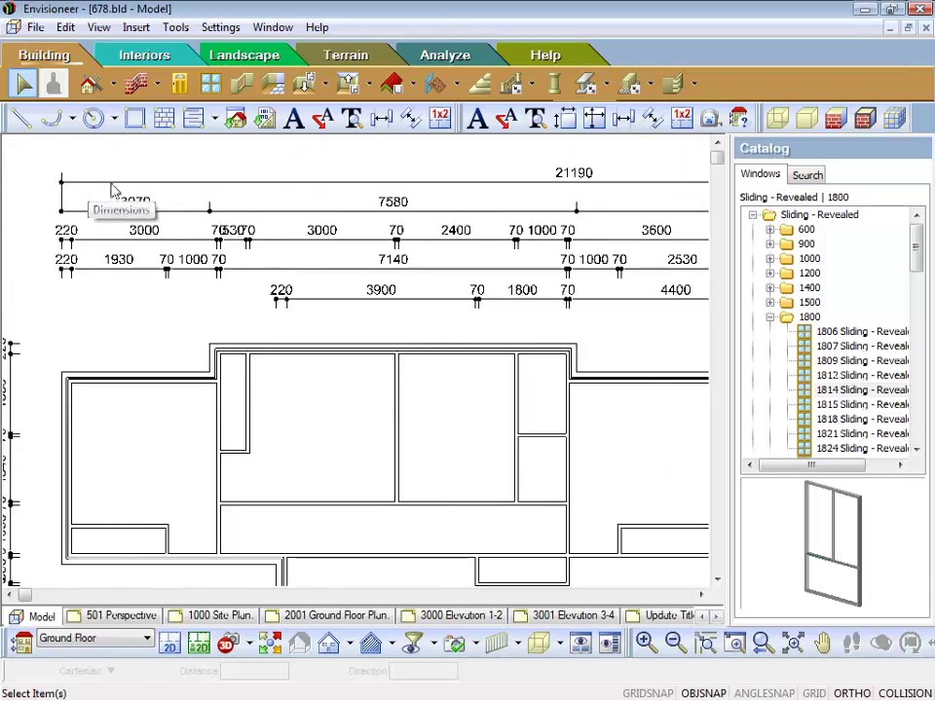
pyautogui.scroll(2, 122, 202)
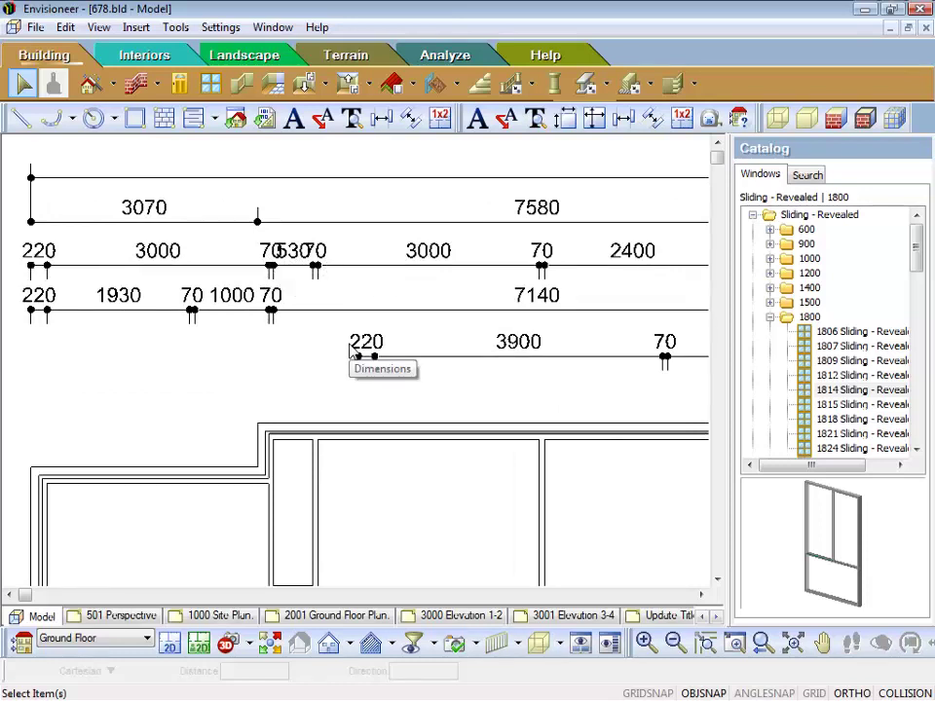
# Step: Change the style of the overlapping 530 dimension above the plan to DOT - Move Dim Up
pyautogui.click(297, 256)
pyautogui.rightClick(297, 257)
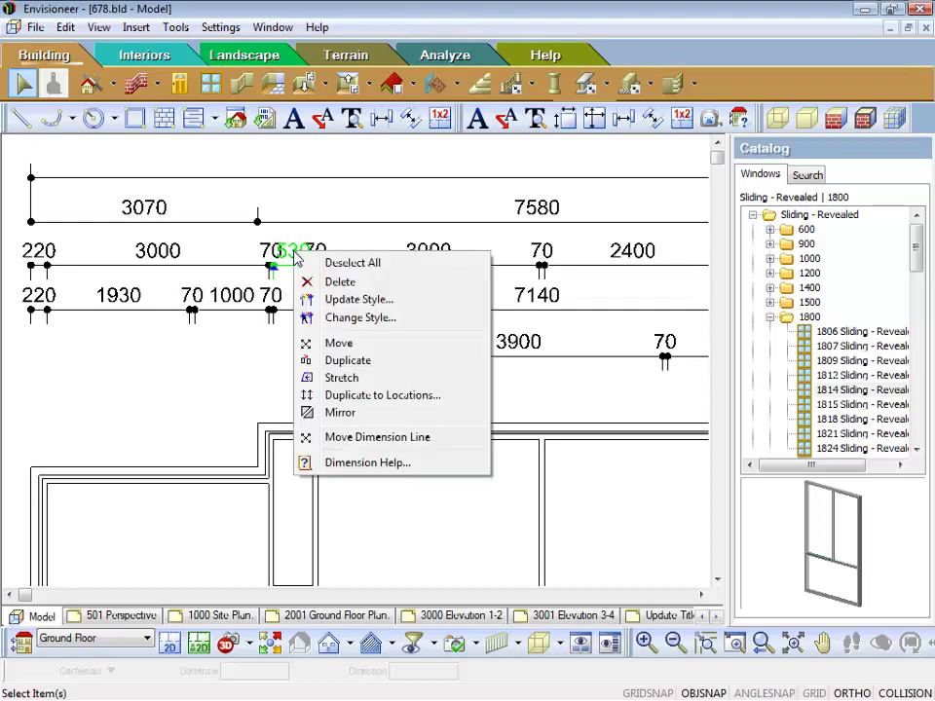
pyautogui.click(342, 320)
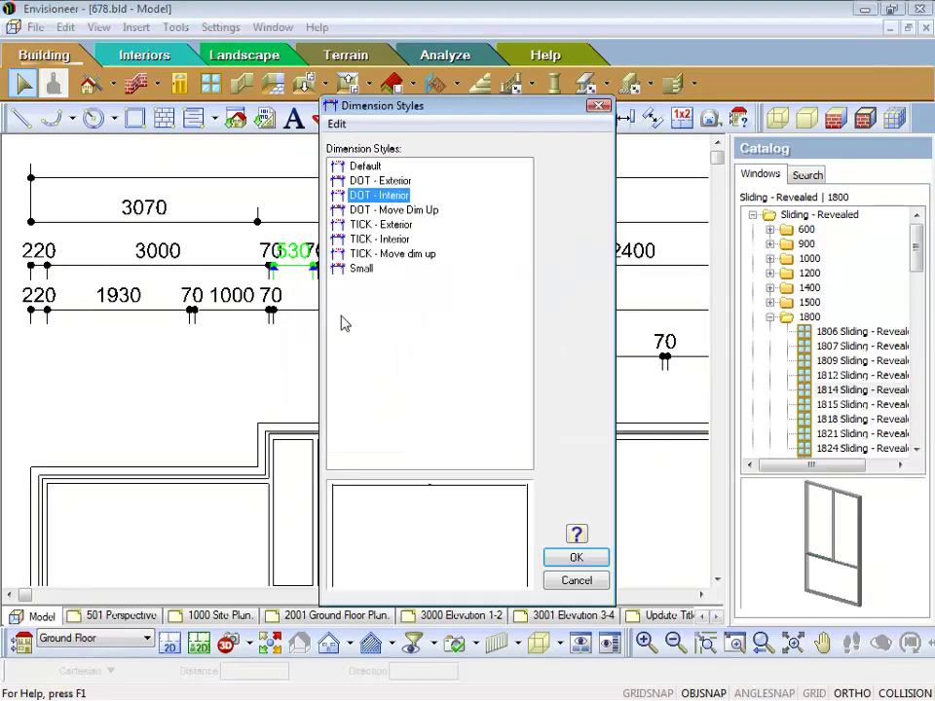
pyautogui.click(370, 216)
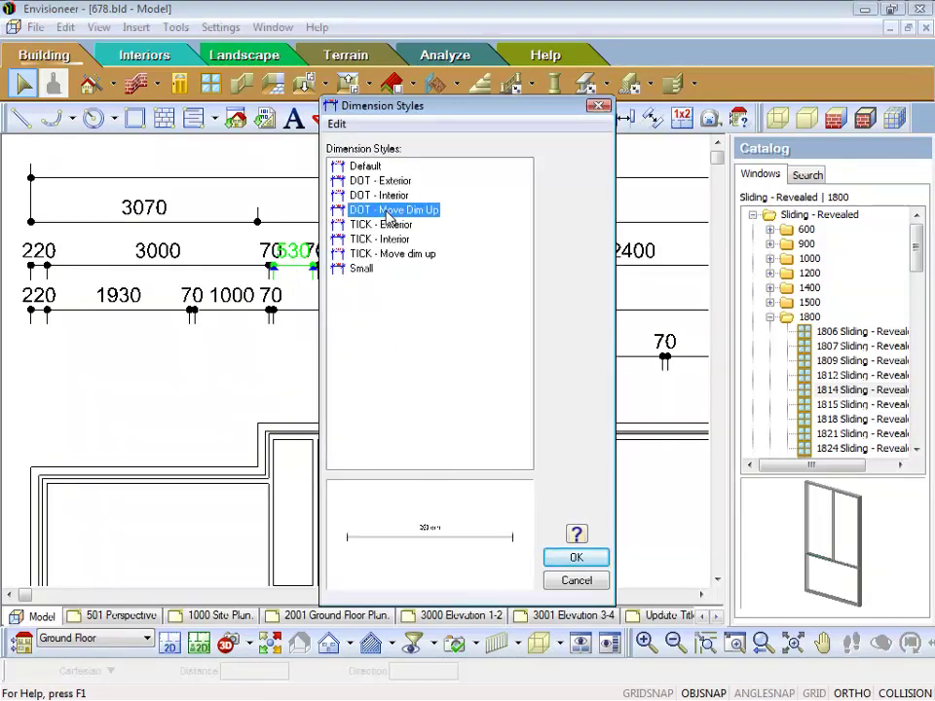
pyautogui.click(569, 560)
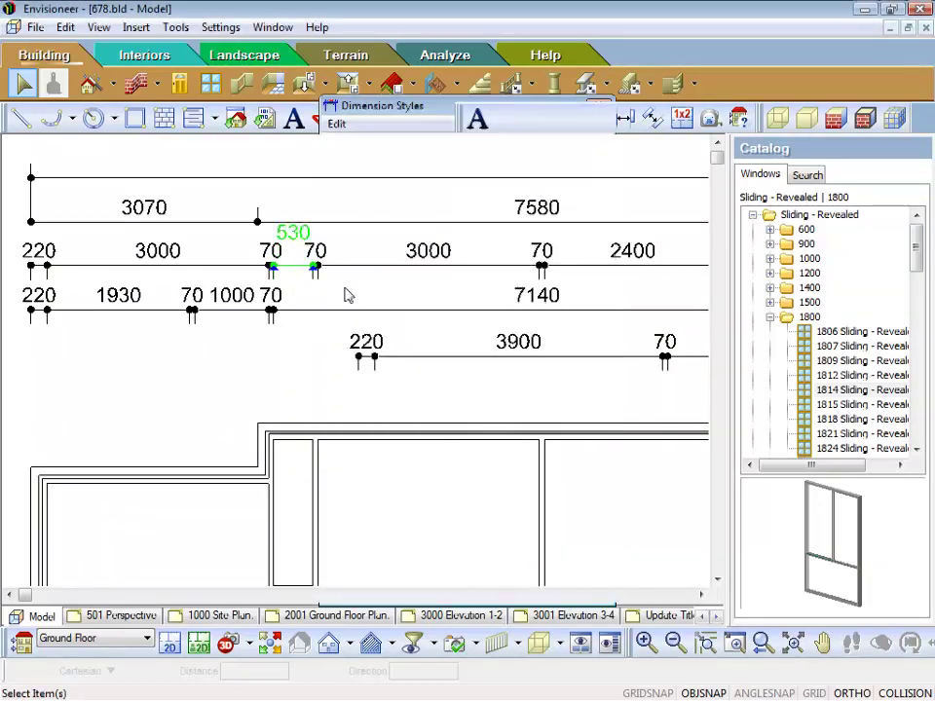
# Step: Change the style of the two overlapping 530 dimensions in the vertical strings left of the plan to DOT - Move Dim Up
pyautogui.click(340, 335)
pyautogui.scroll(-5, 340, 336)
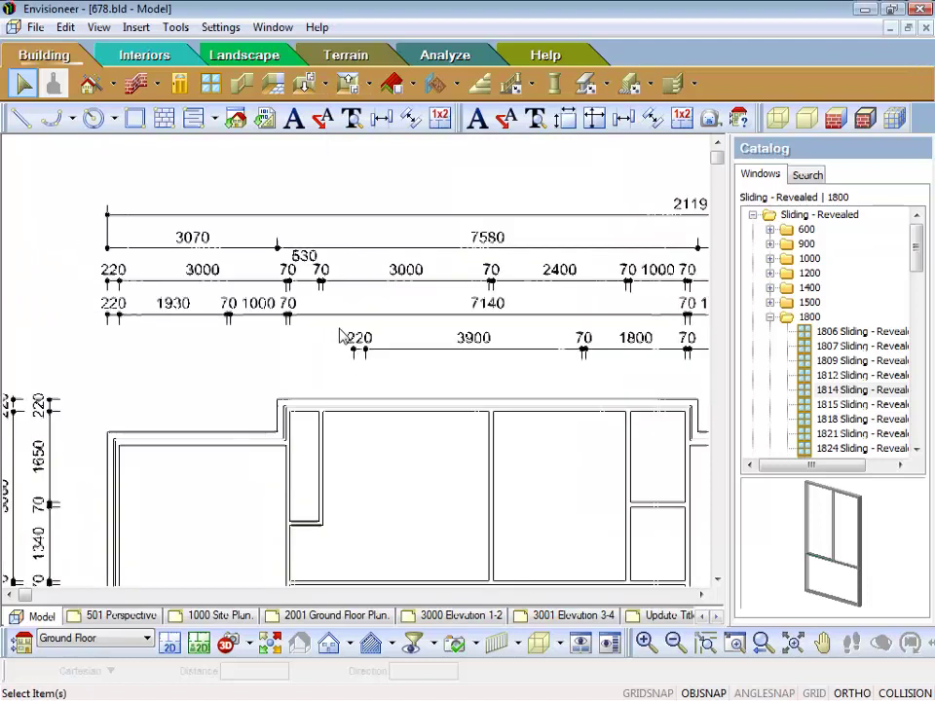
pyautogui.scroll(5, 100, 519)
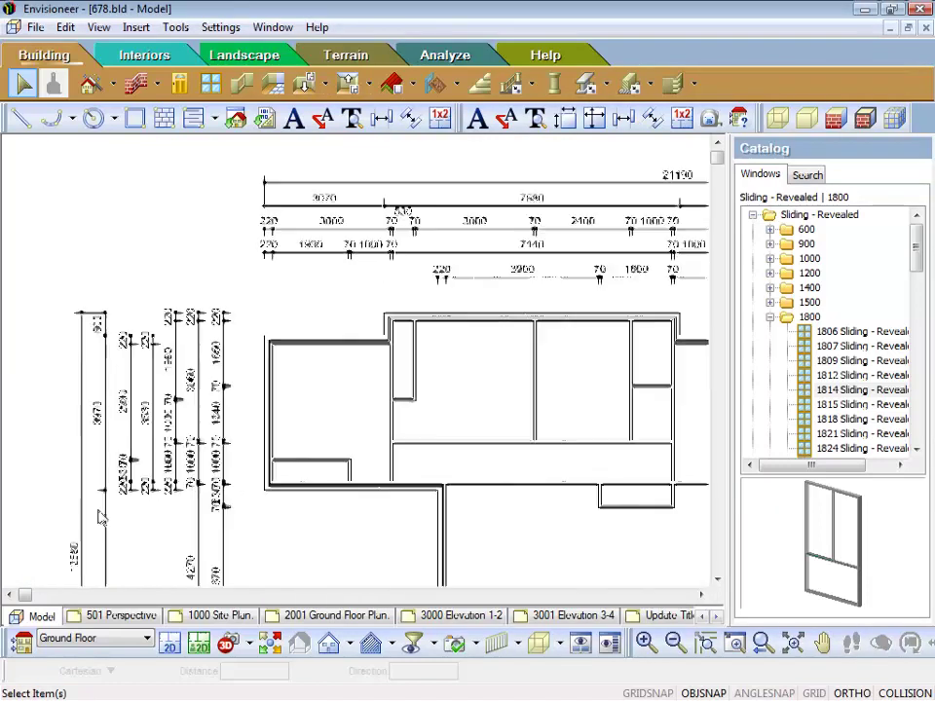
pyautogui.click(136, 450)
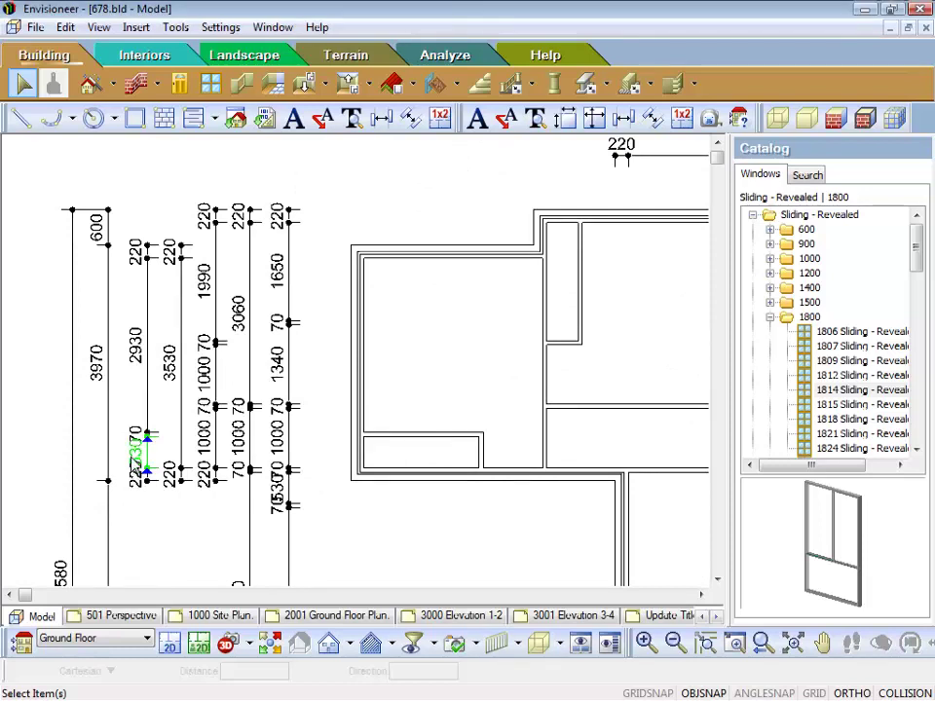
pyautogui.click(285, 492)
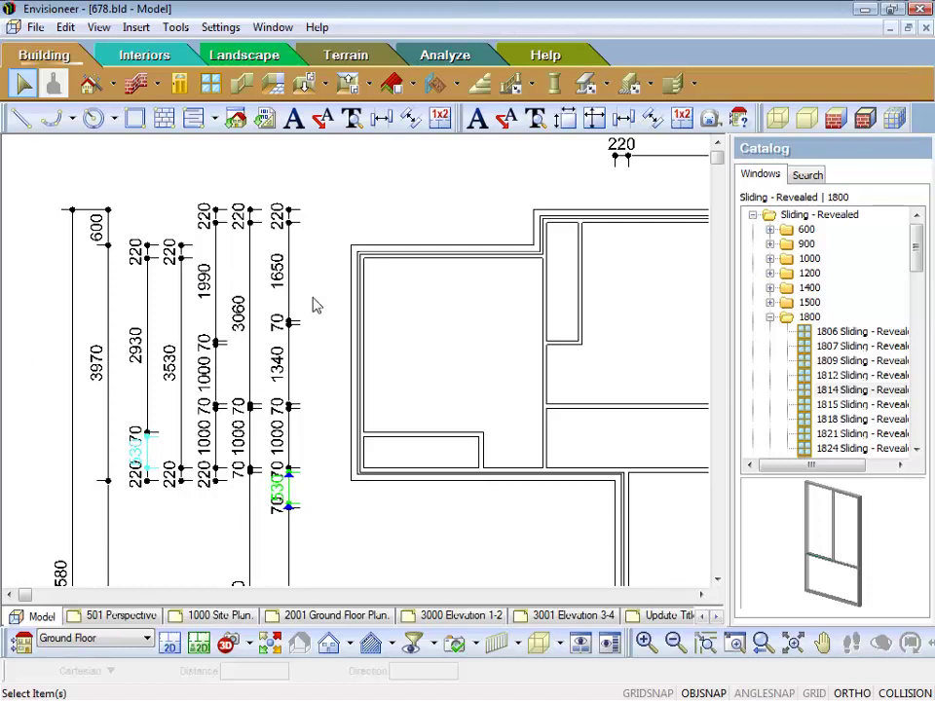
pyautogui.rightClick(313, 299)
pyautogui.click(368, 367)
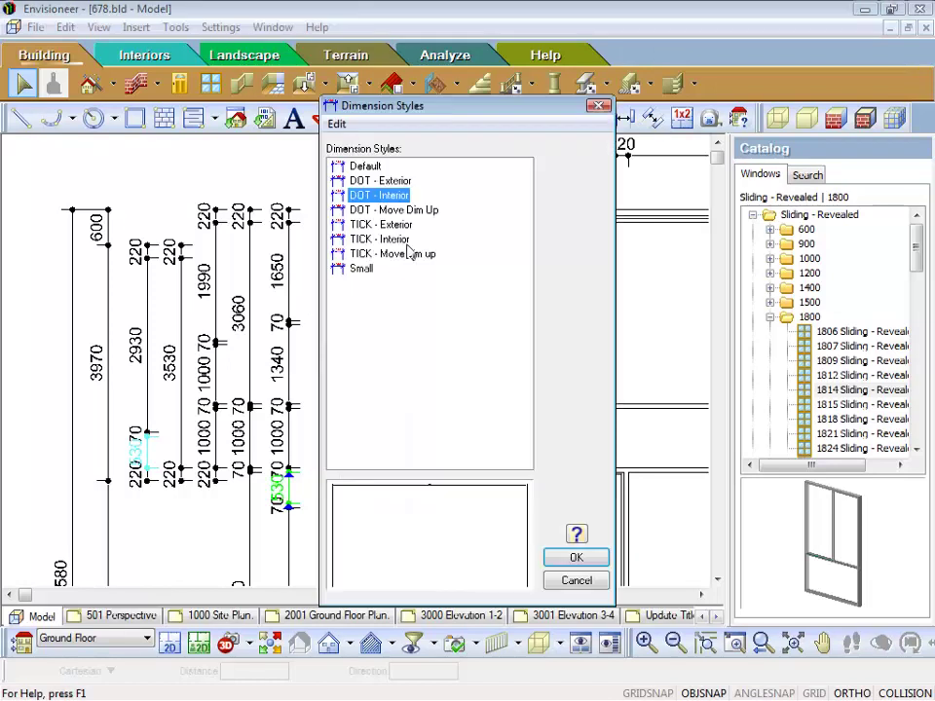
pyautogui.click(394, 209)
pyautogui.click(573, 557)
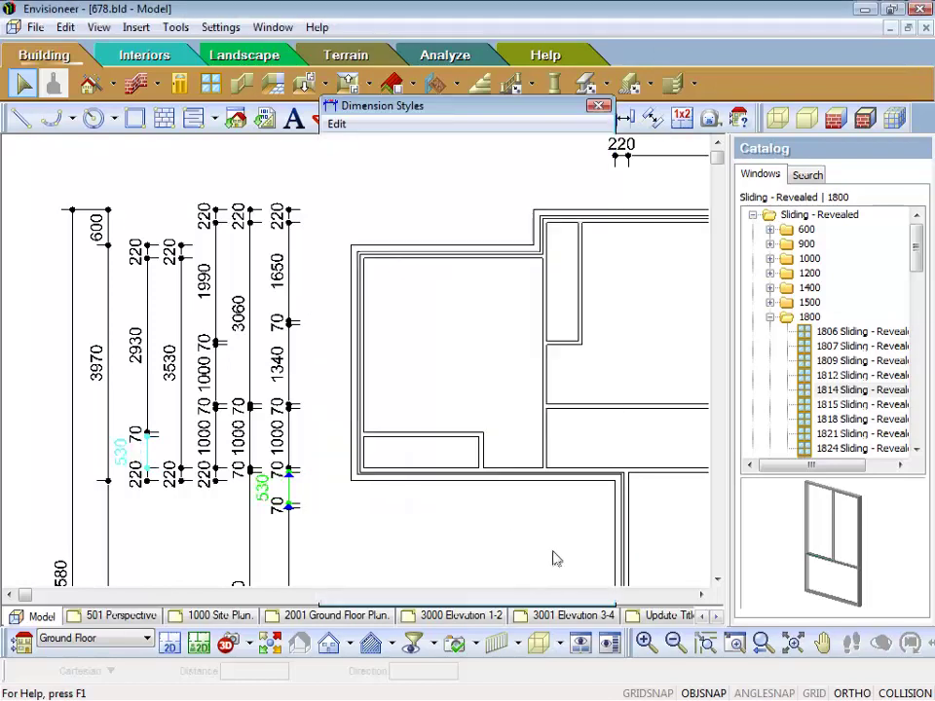
# Step: Add an interior dimension string along a vertical line through the middle of the whole plan
pyautogui.scroll(-5, 365, 296)
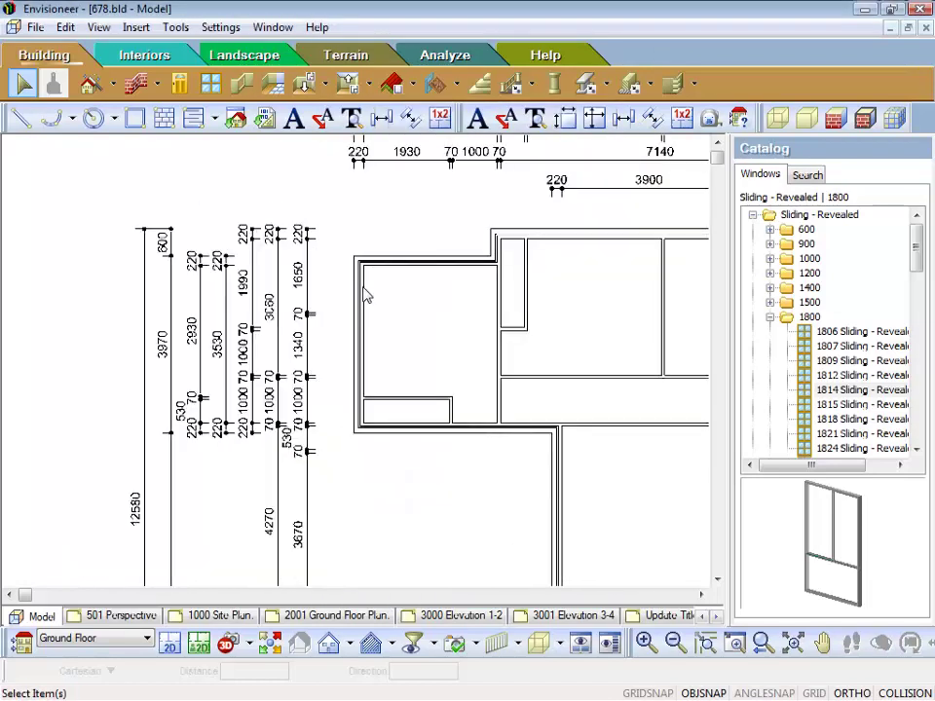
pyautogui.scroll(-1, 365, 296)
pyautogui.moveTo(570, 414); pyautogui.dragTo(308, 394, button='middle')
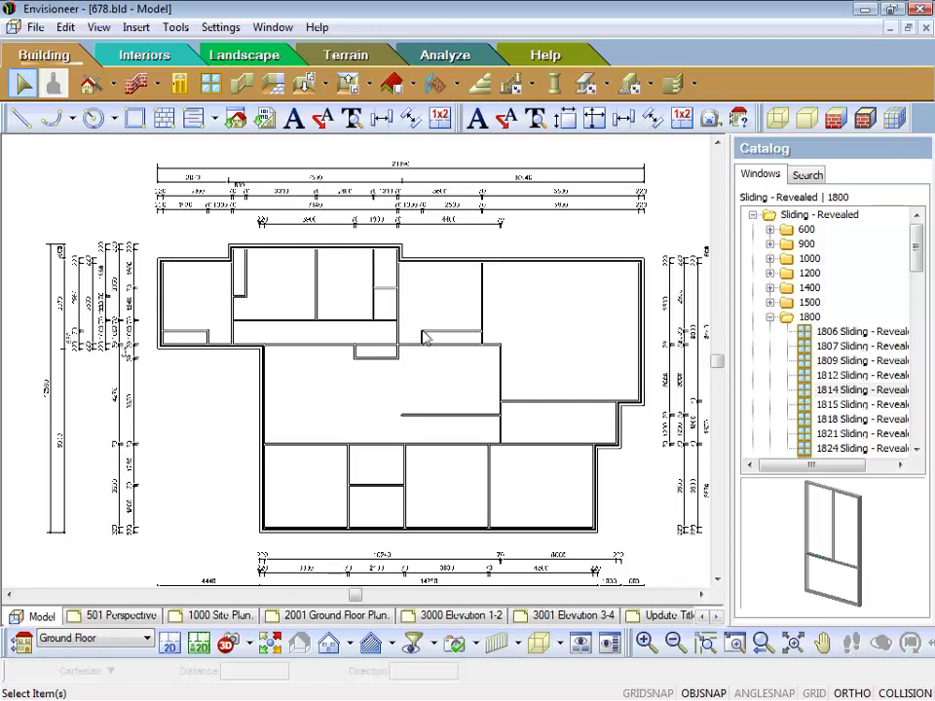
pyautogui.click(595, 119)
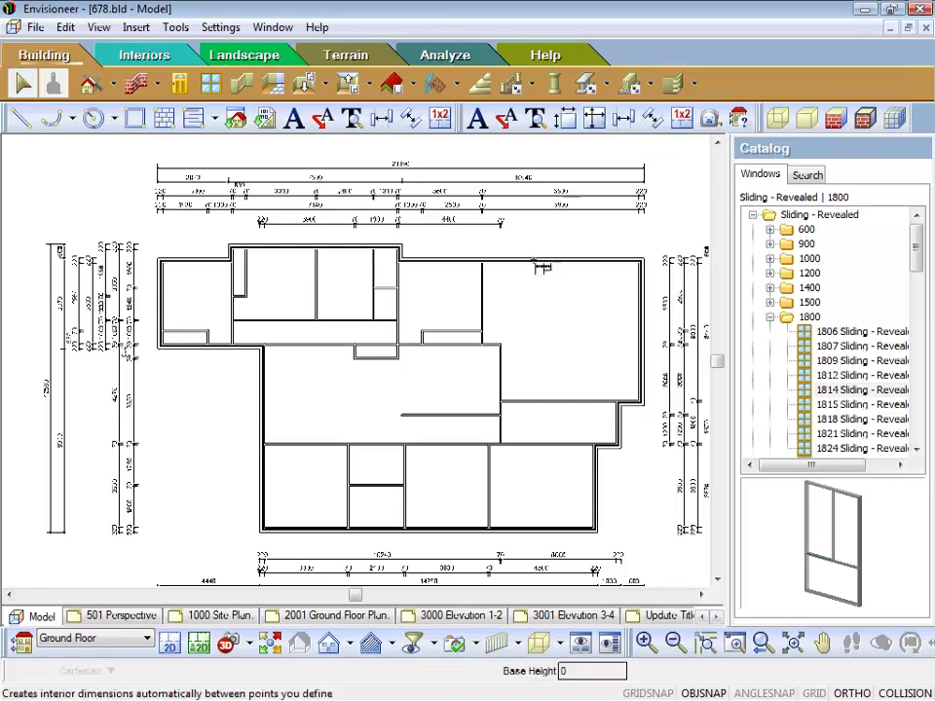
pyautogui.click(384, 540)
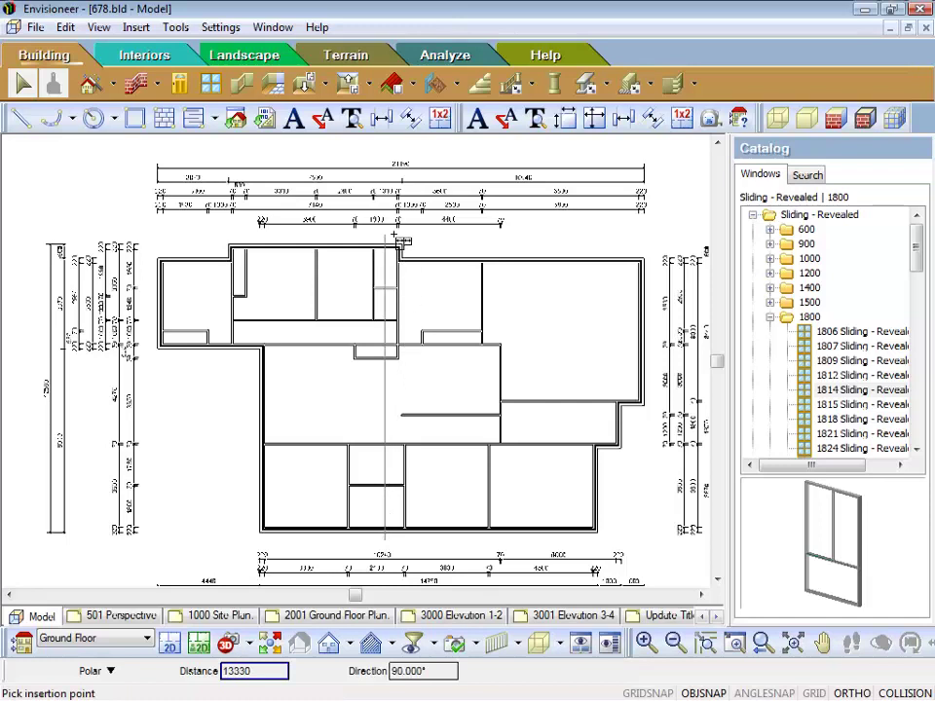
pyautogui.rightClick(410, 259)
pyautogui.click(440, 277)
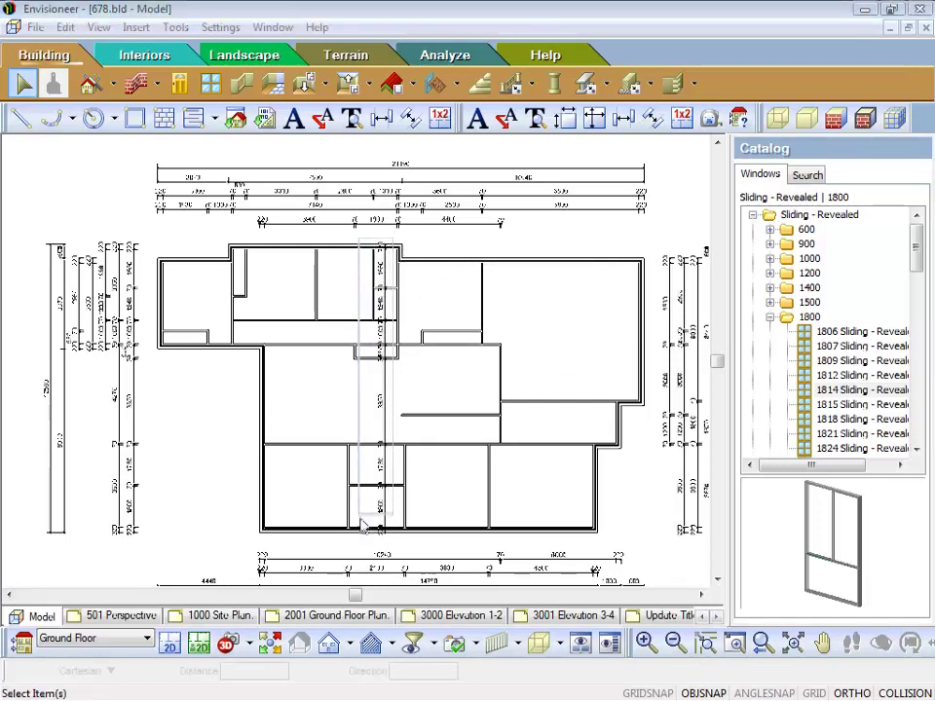
# Step: Move the interior dimension string from the middle of the plan to just outside the building's left side
pyautogui.click(381, 487)
pyautogui.rightClick(427, 426)
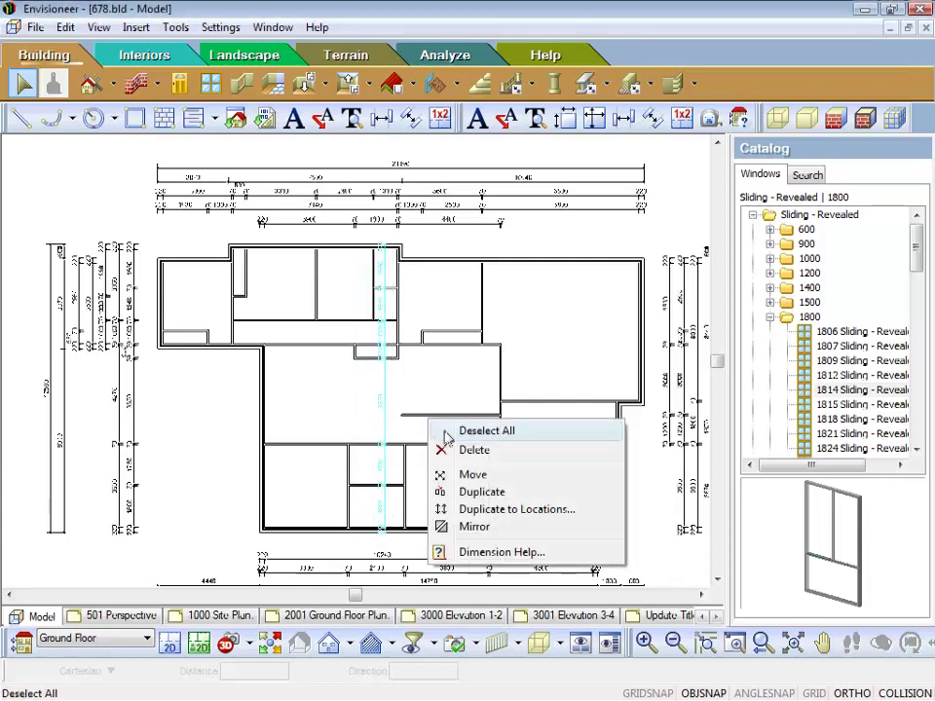
pyautogui.click(467, 476)
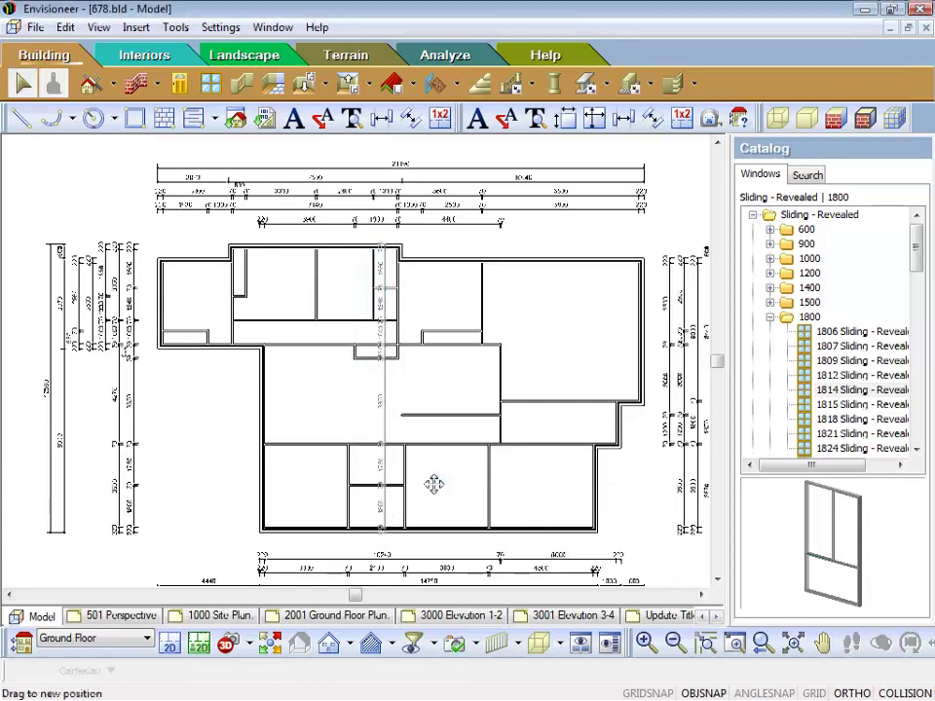
pyautogui.click(195, 470)
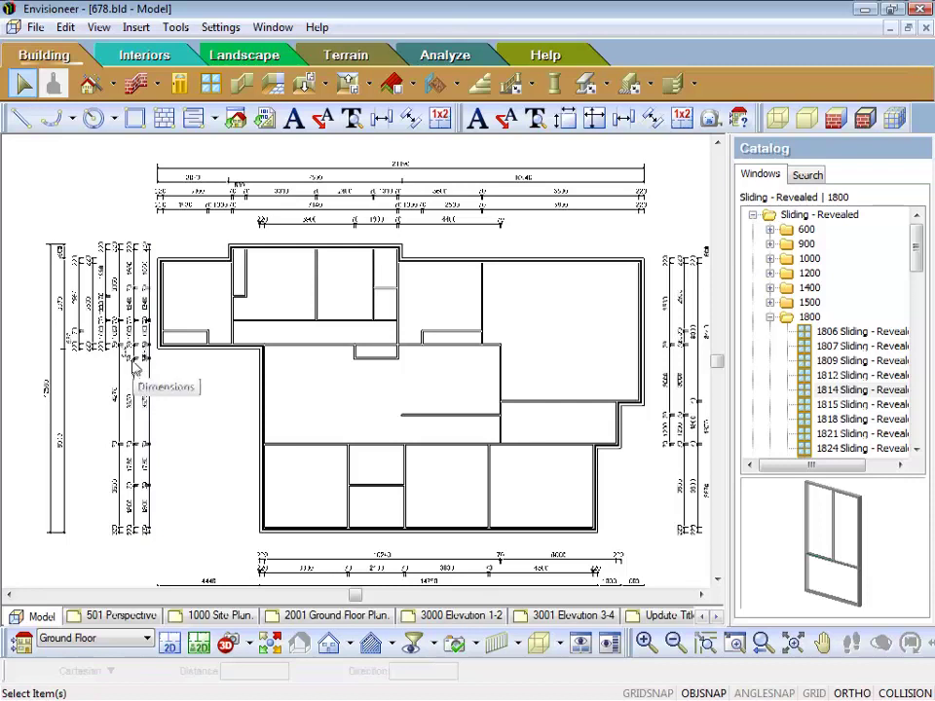
# Step: Delete the duplicate vertical dimension string closest to the building's left side
pyautogui.scroll(4, 127, 356)
pyautogui.scroll(3, 130, 355)
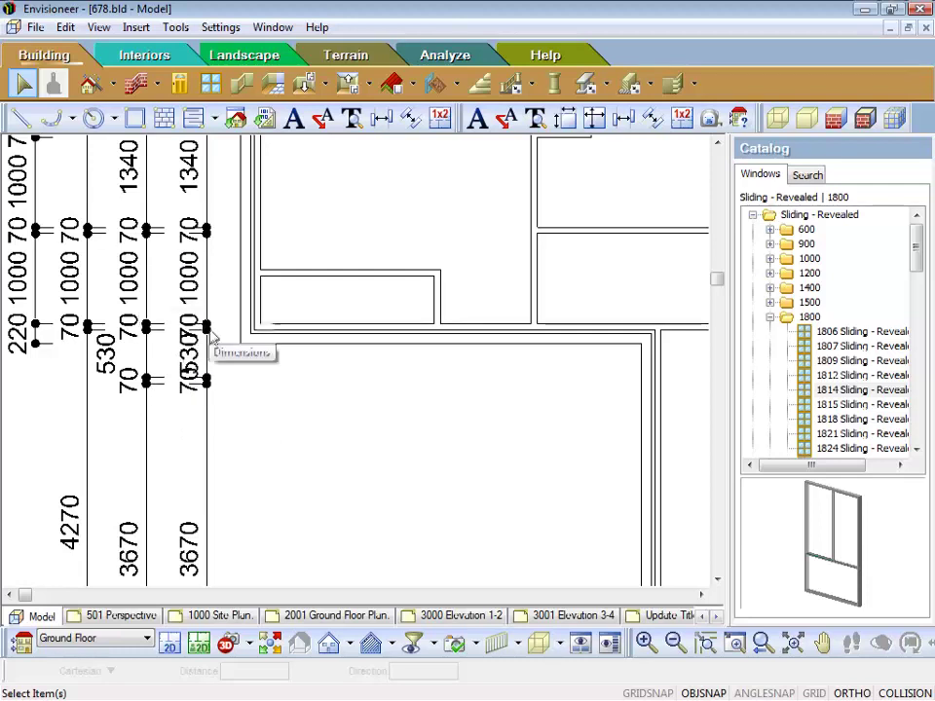
pyautogui.scroll(-2, 224, 297)
pyautogui.scroll(-3, 225, 294)
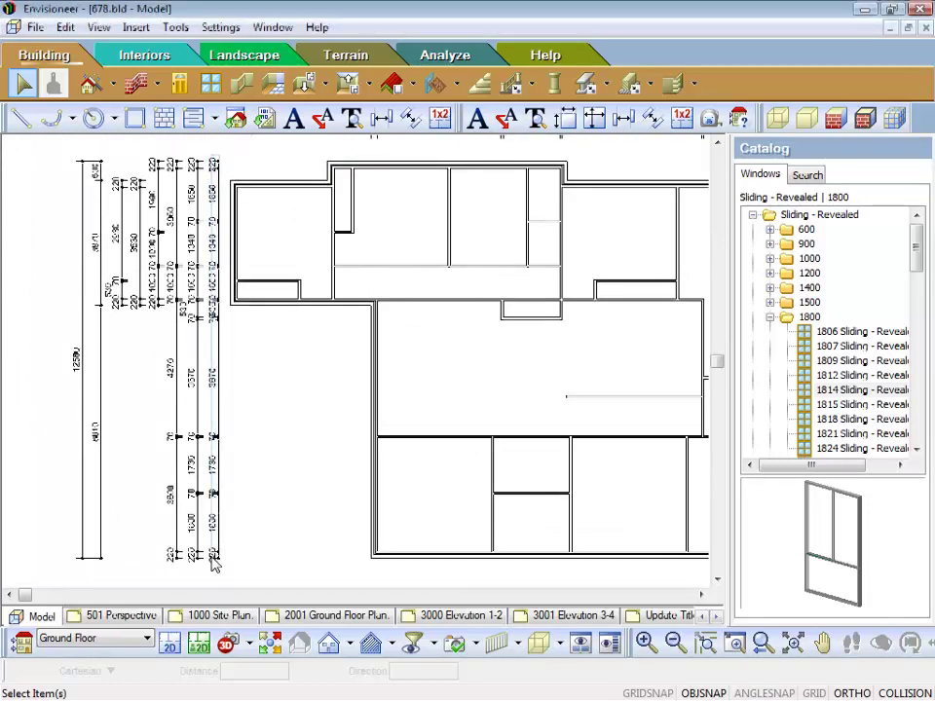
pyautogui.press('Delete')
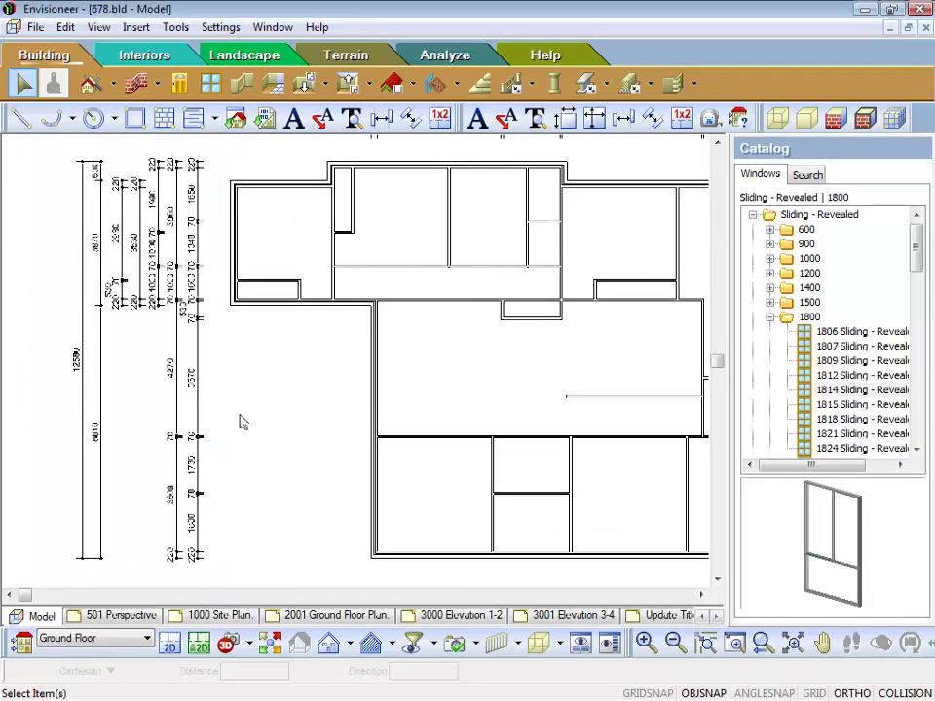
# Step: Examine the vertical dimension strings left and right of the plan for overlapping or duplicate dimensions
pyautogui.scroll(5, 199, 317)
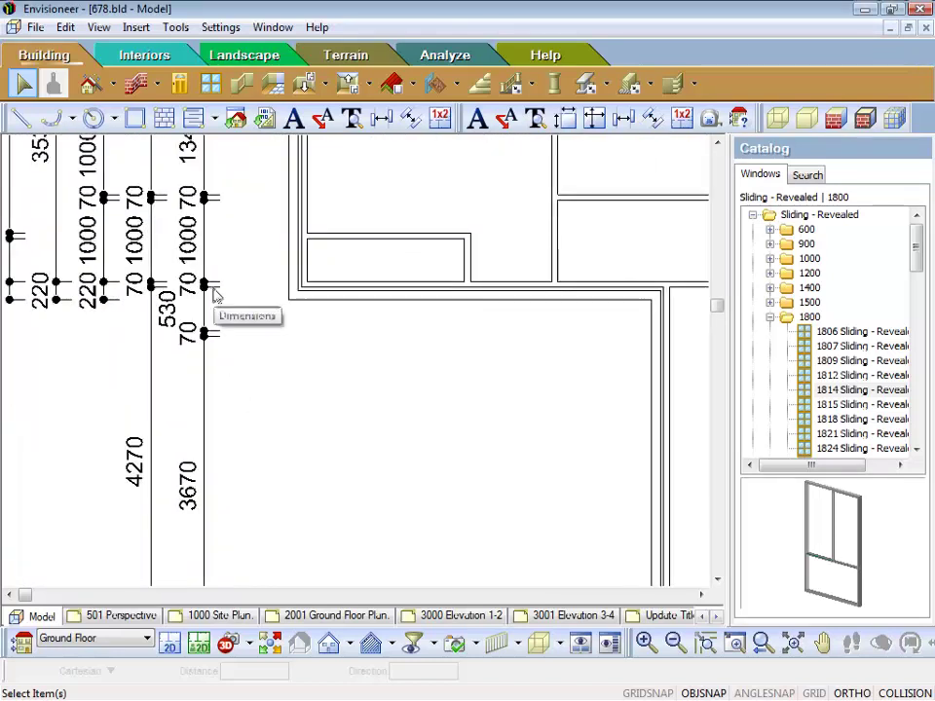
pyautogui.scroll(-5, 249, 337)
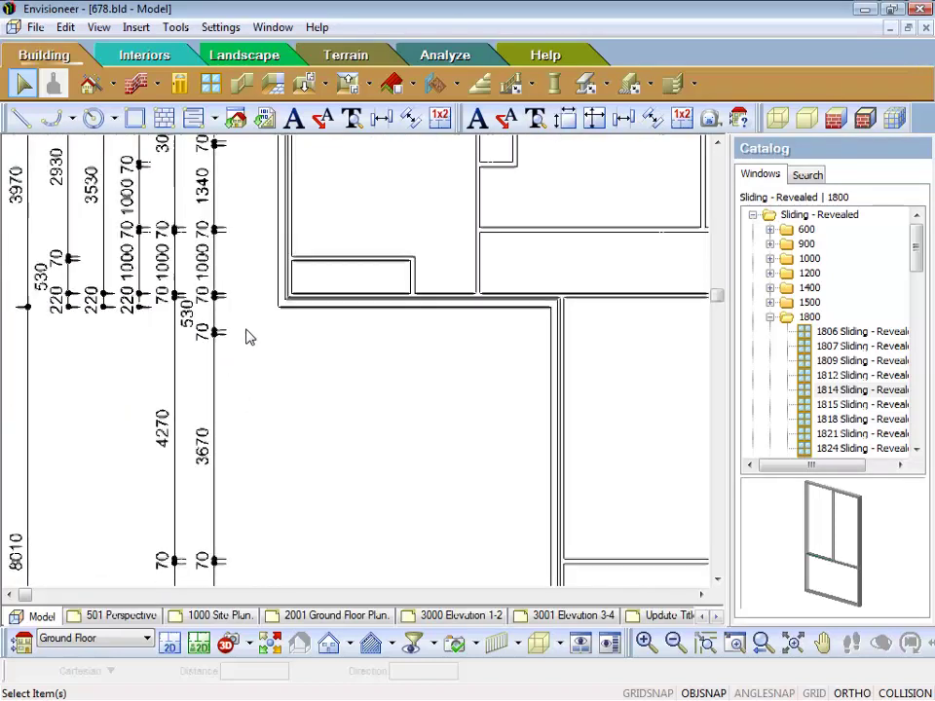
pyautogui.scroll(-2, 261, 343)
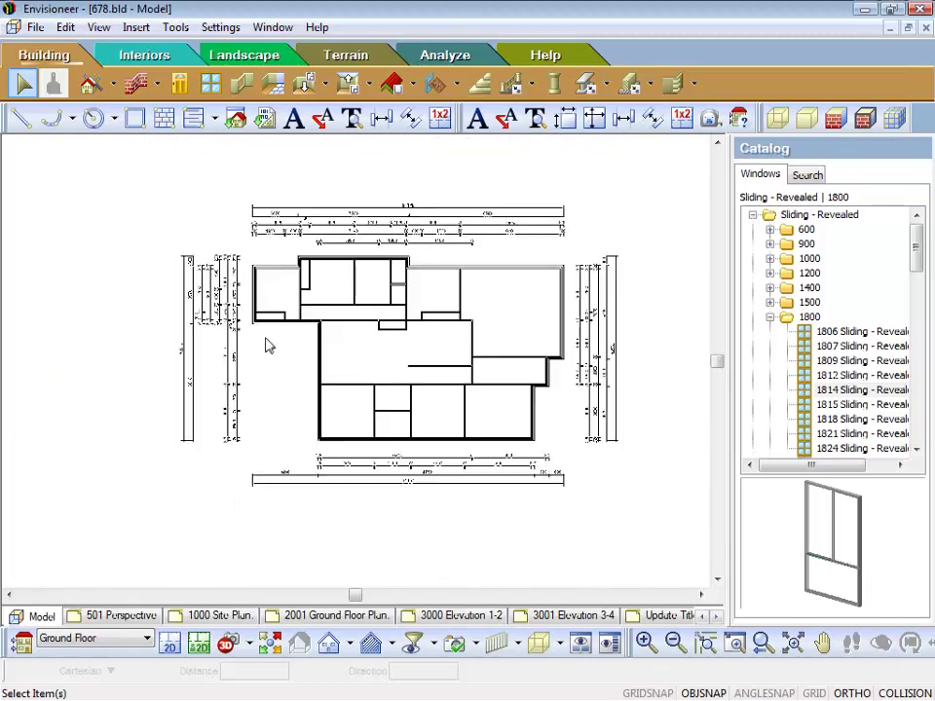
pyautogui.scroll(2, 636, 360)
pyautogui.scroll(5, 634, 395)
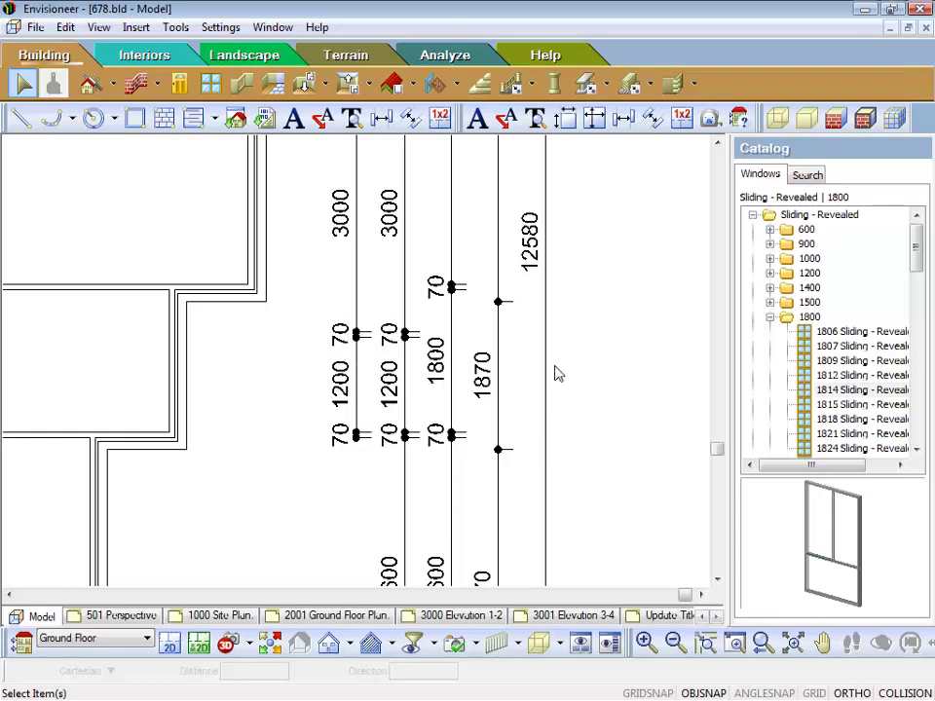
pyautogui.scroll(-8, 557, 374)
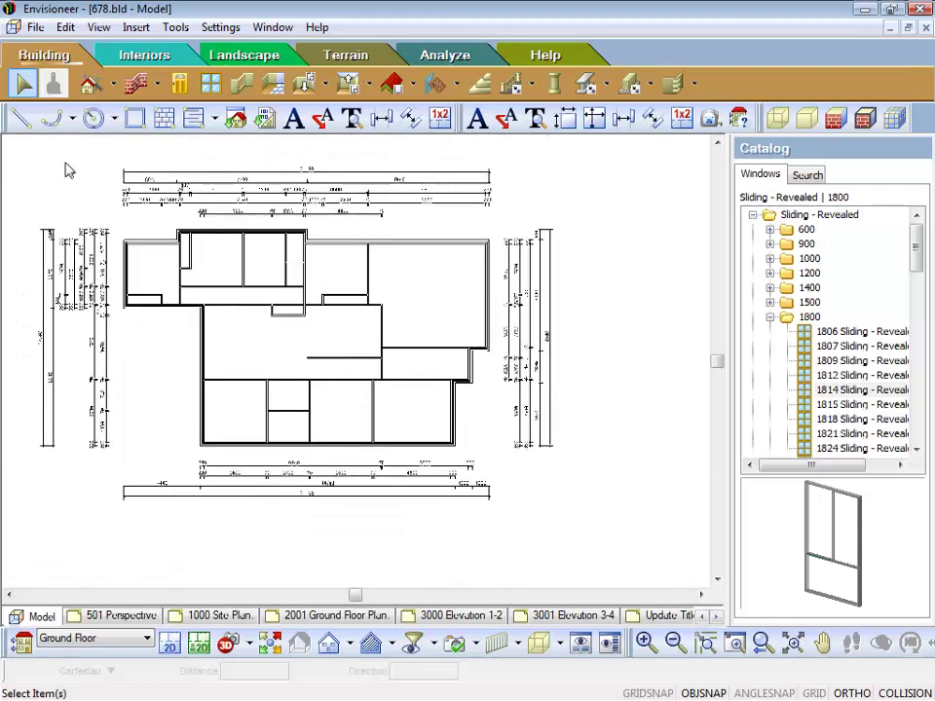
pyautogui.scroll(1, 64, 189)
pyautogui.scroll(1, 60, 195)
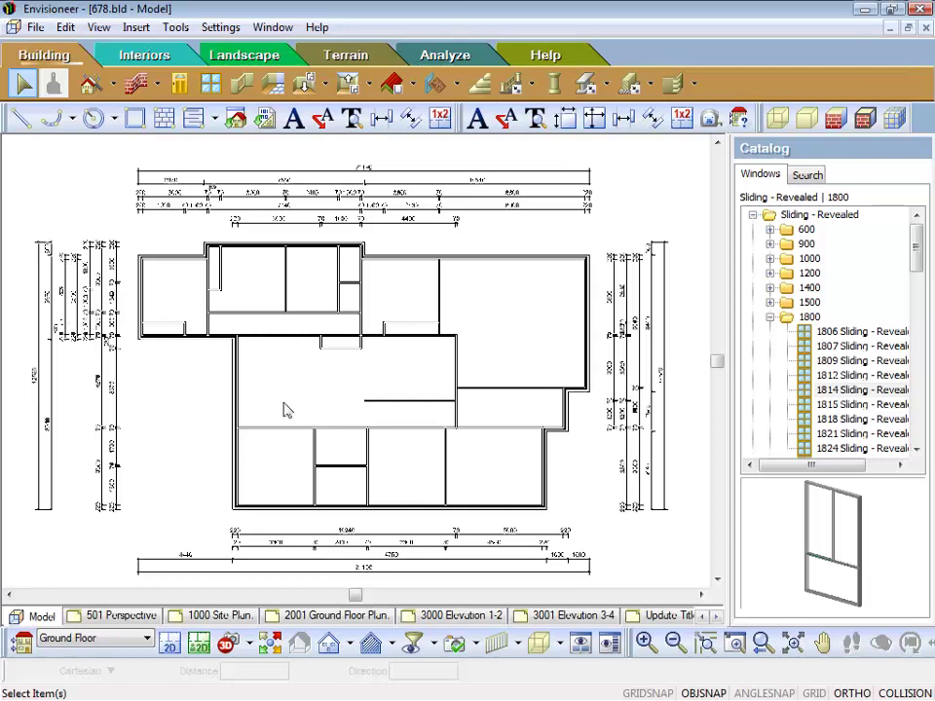
pyautogui.scroll(3, 557, 332)
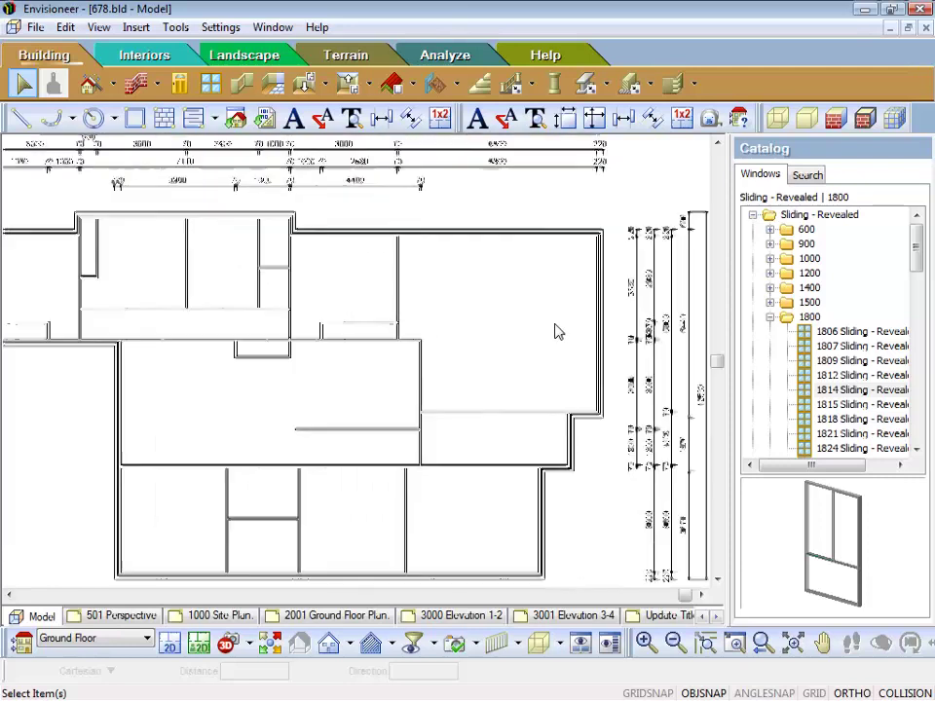
pyautogui.scroll(1, 424, 216)
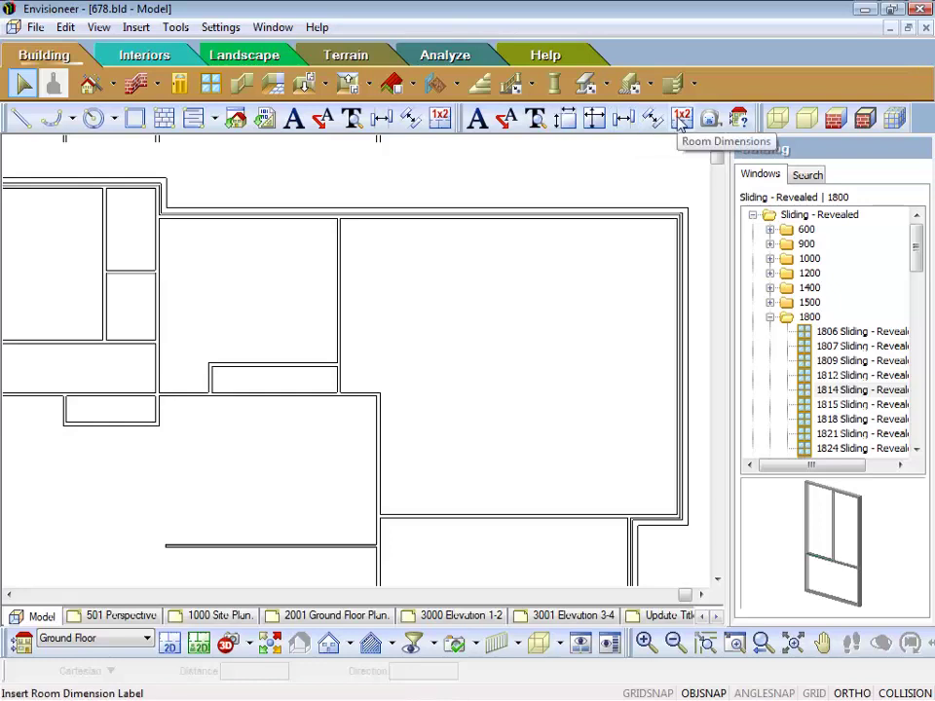
pyautogui.click(623, 120)
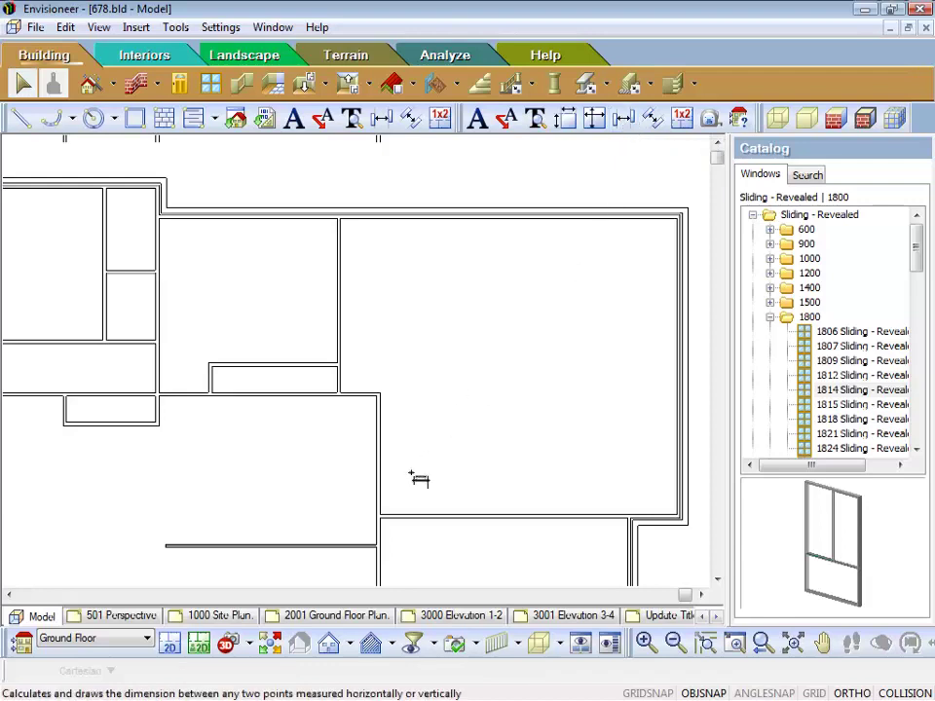
pyautogui.click(380, 516)
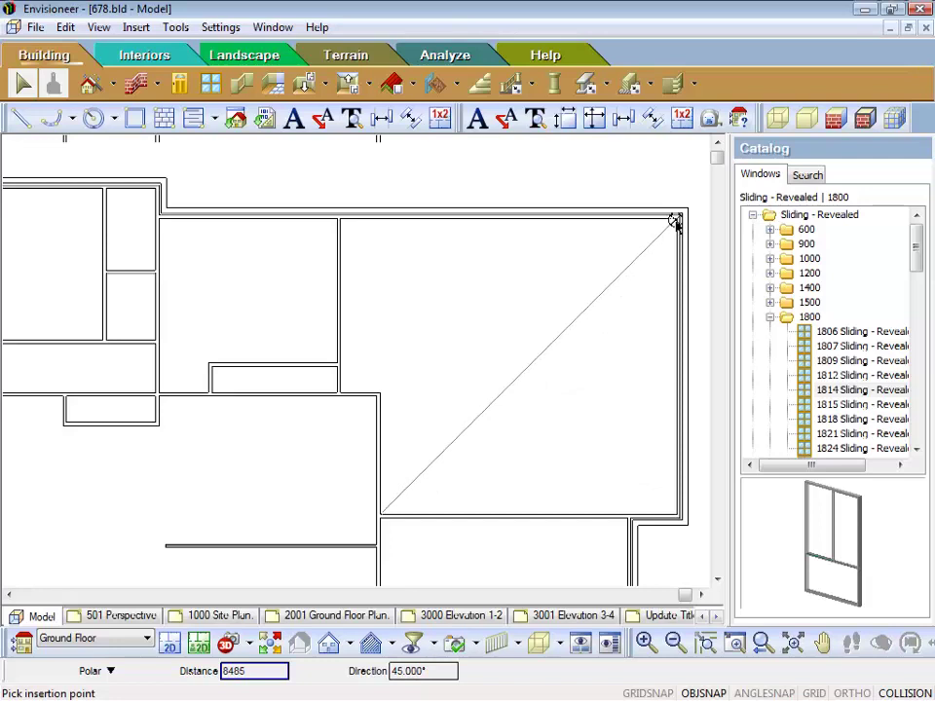
pyautogui.click(675, 220)
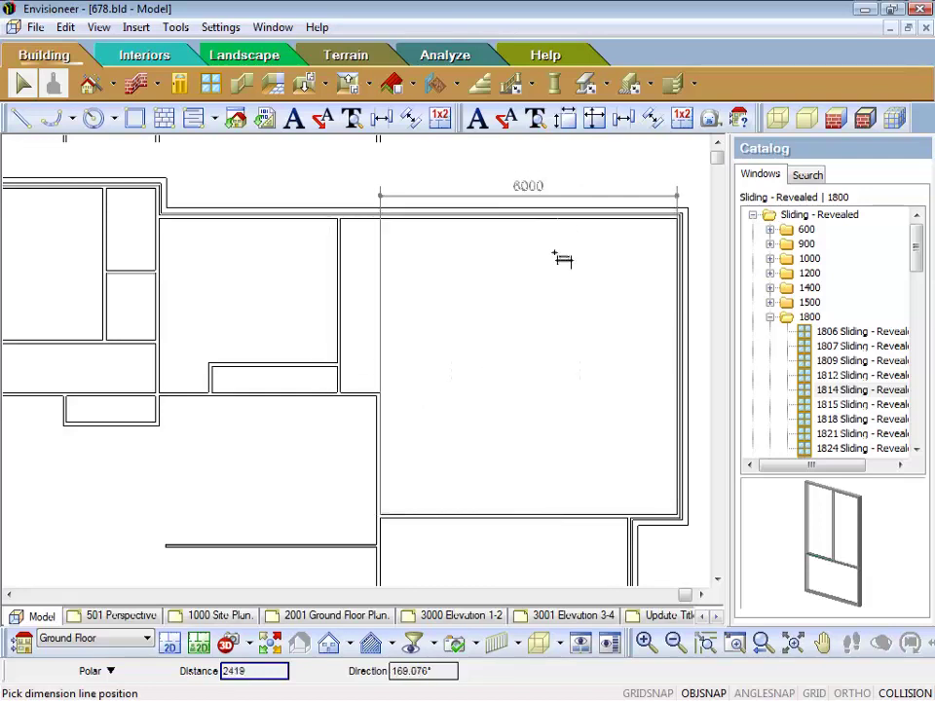
pyautogui.rightClick(562, 327)
pyautogui.click(591, 337)
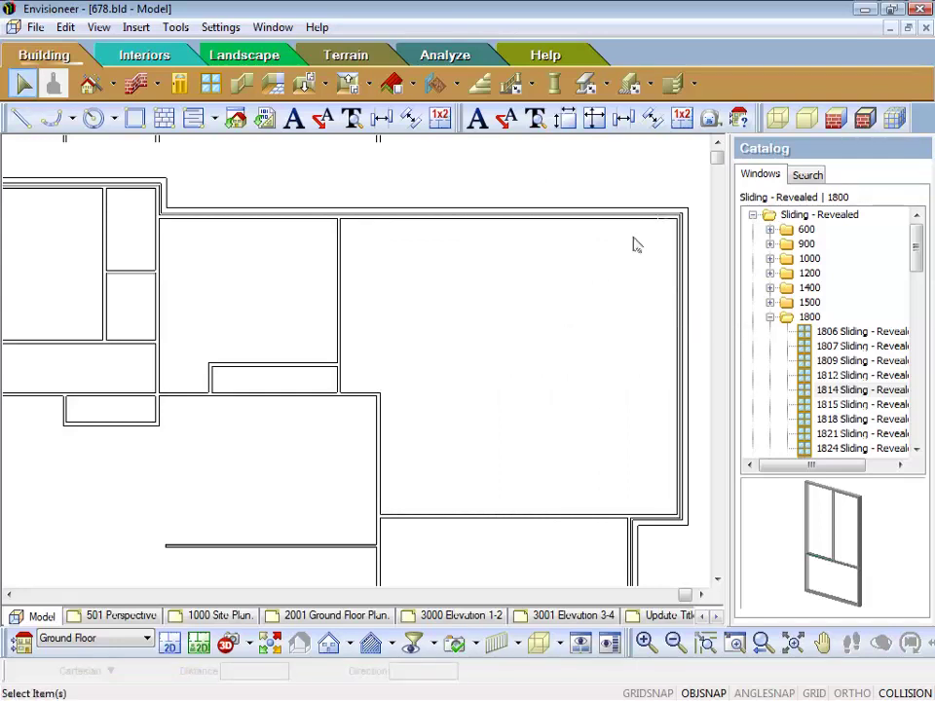
# Step: Dimension the short horizontal wall offset at the large upper-right room's left side, placing the dimension line just above the wall
pyautogui.click(623, 118)
pyautogui.scroll(3, 339, 396)
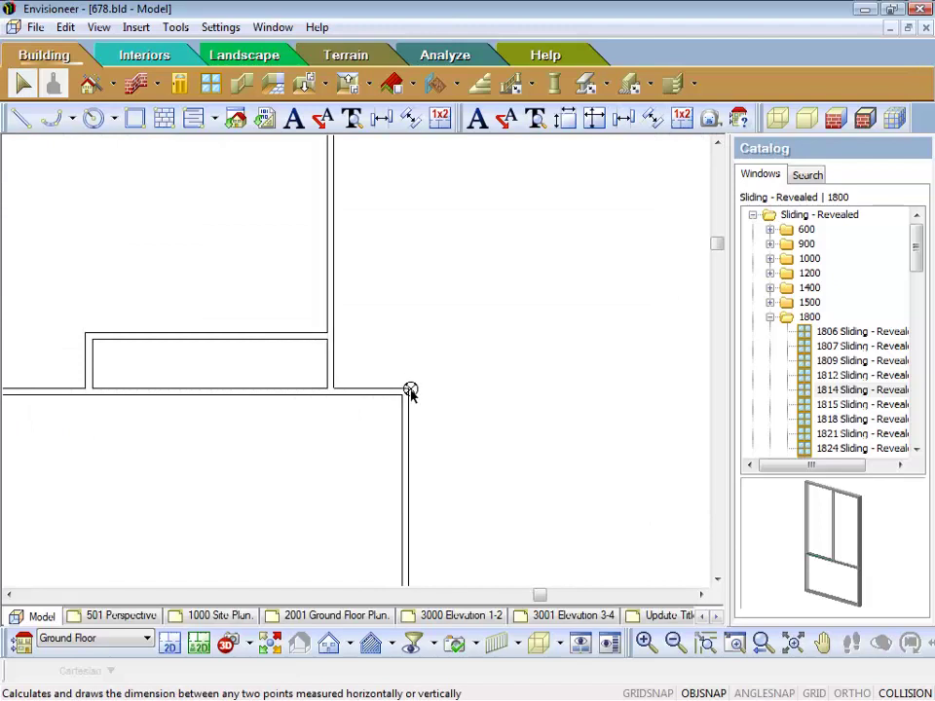
pyautogui.click(407, 390)
pyautogui.click(333, 391)
pyautogui.click(359, 336)
# Step: Add an angled dimension diagonally across the large upper-right room, from its lower-left inner corner to its upper-right inner corner
pyautogui.scroll(-5, 463, 235)
pyautogui.scroll(3, 600, 299)
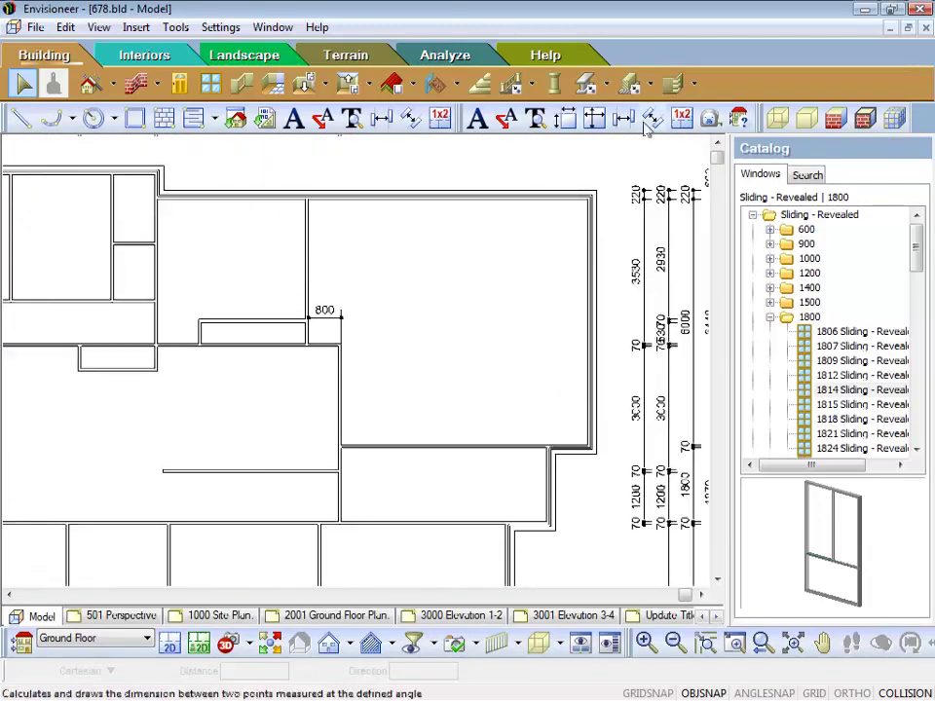
pyautogui.click(653, 121)
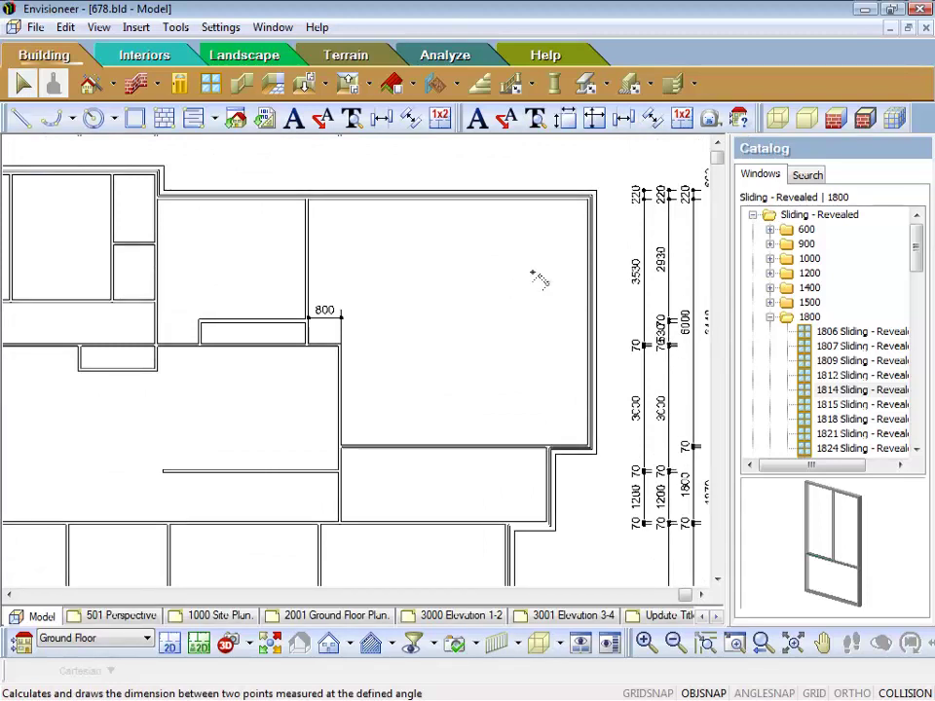
pyautogui.click(342, 448)
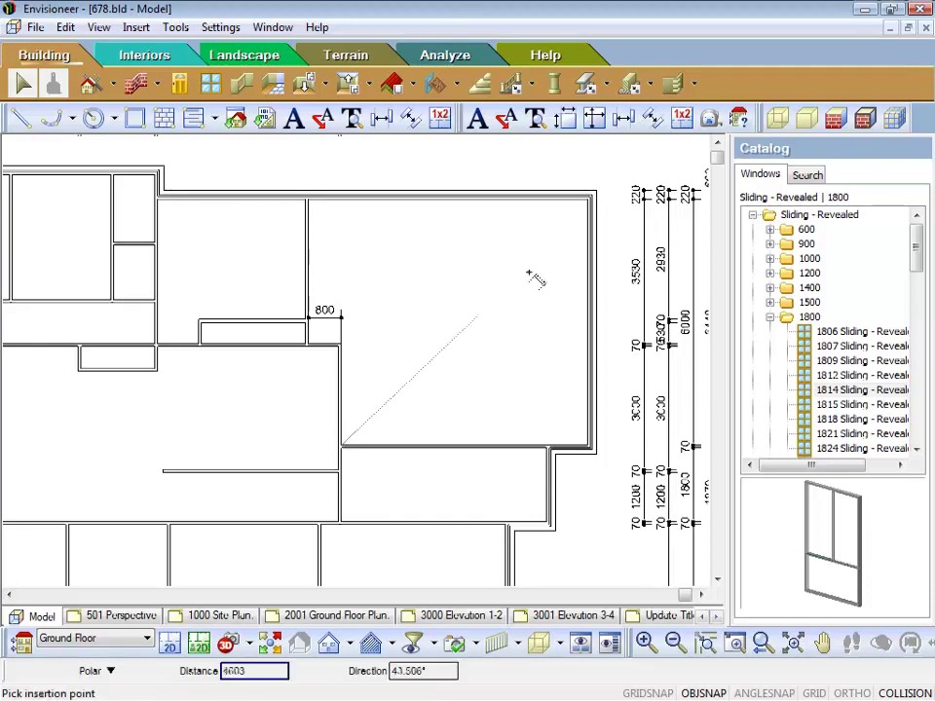
pyautogui.click(587, 201)
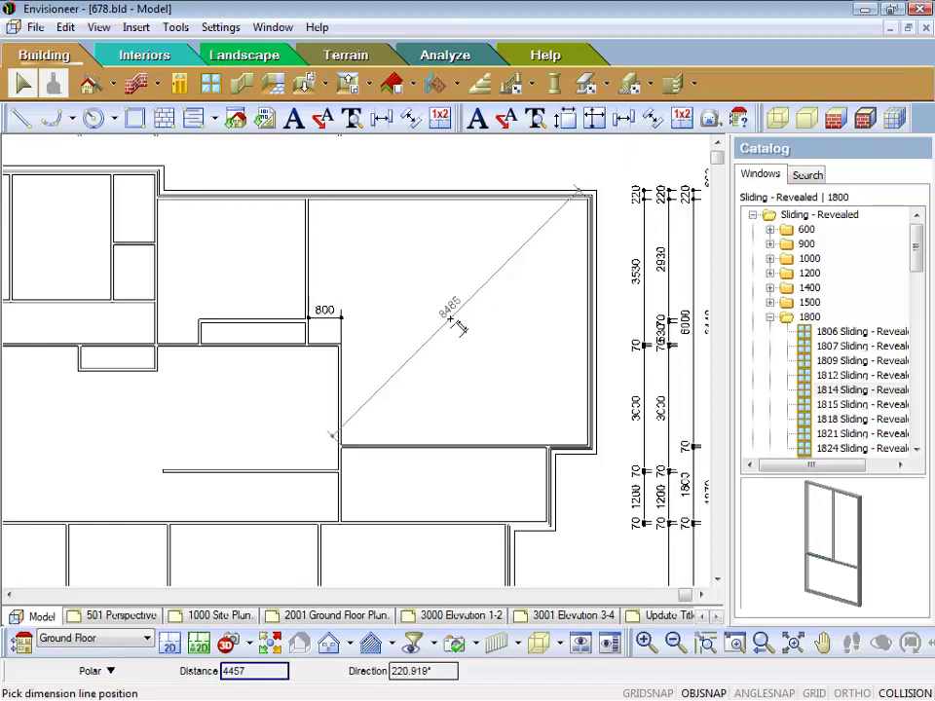
pyautogui.click(454, 324)
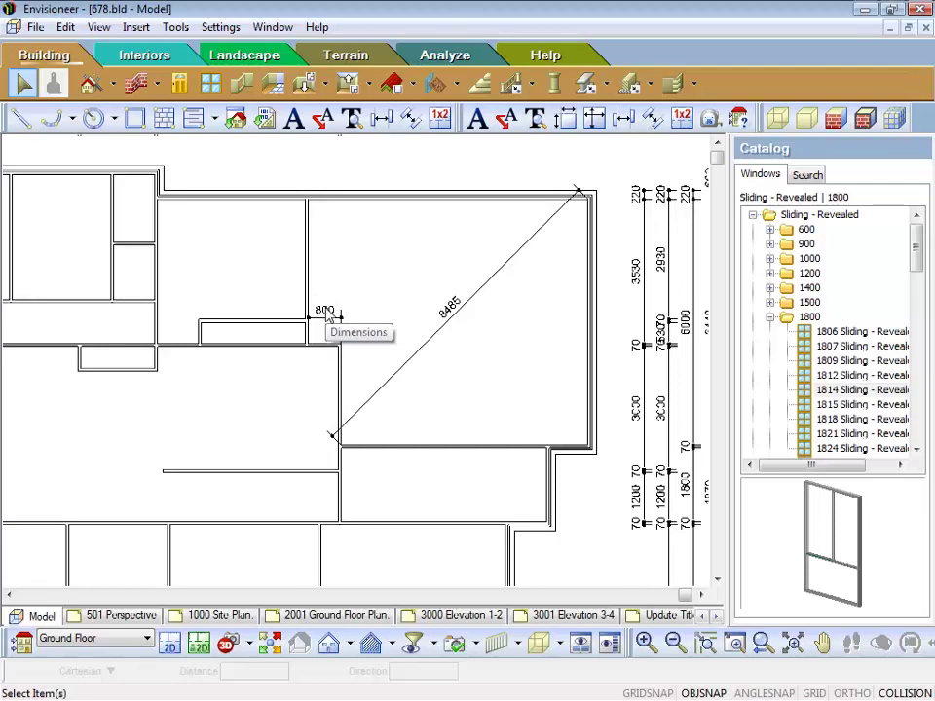
# Step: Delete the angled dimension running diagonally across the large upper-right room
pyautogui.click(454, 314)
pyautogui.press('Delete')
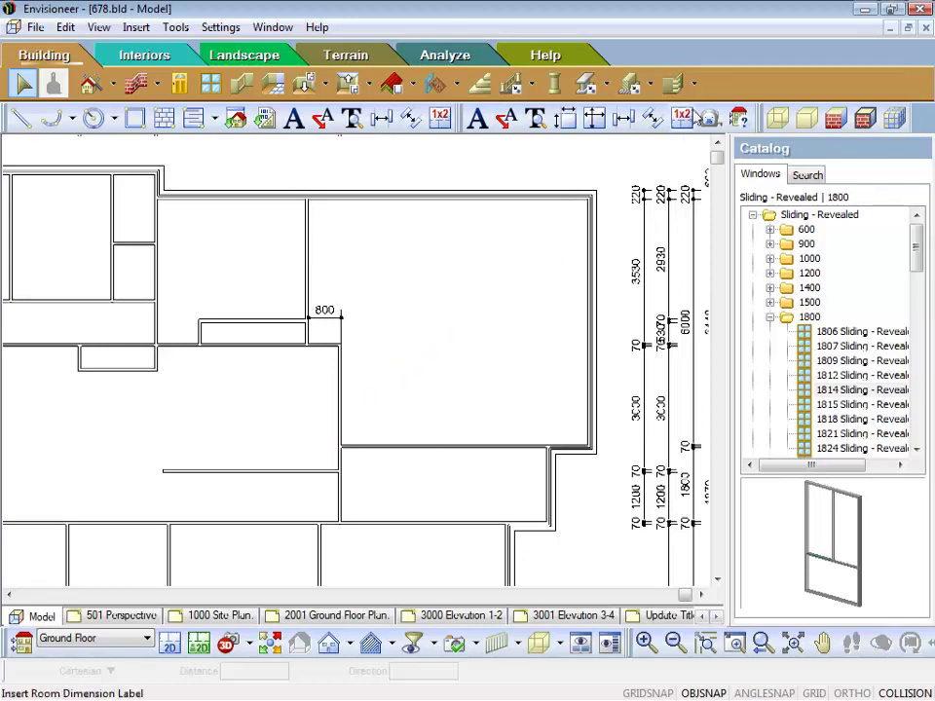
# Step: Add a Width x Length room dimension label to the building's lower-left corner room, spanning its inner corners
pyautogui.scroll(-1, 317, 373)
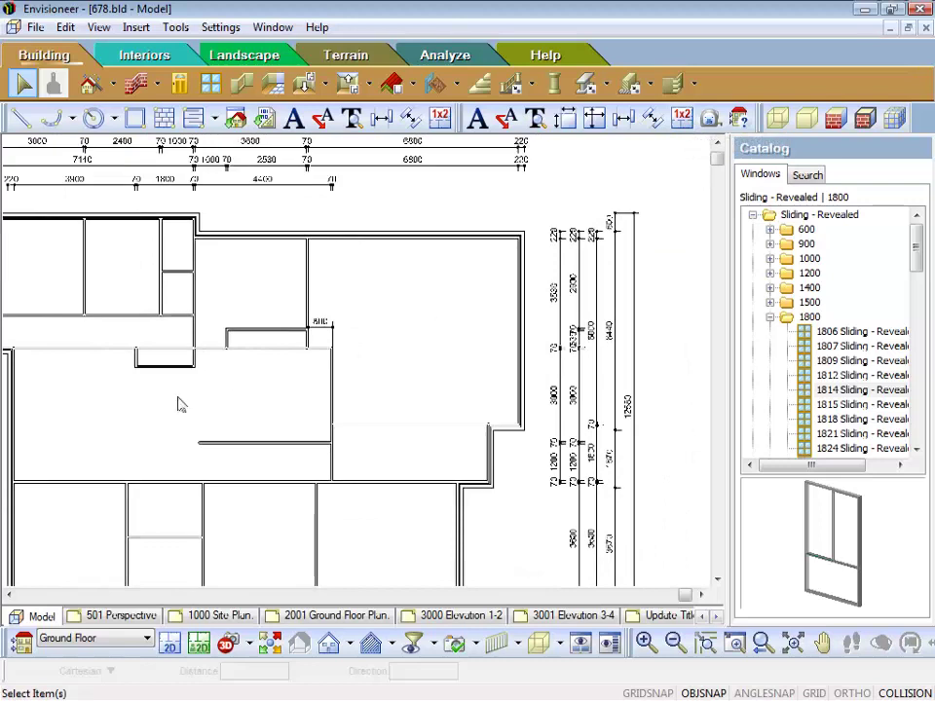
pyautogui.moveTo(124, 406); pyautogui.dragTo(414, 259, button='middle')
pyautogui.scroll(2, 360, 414)
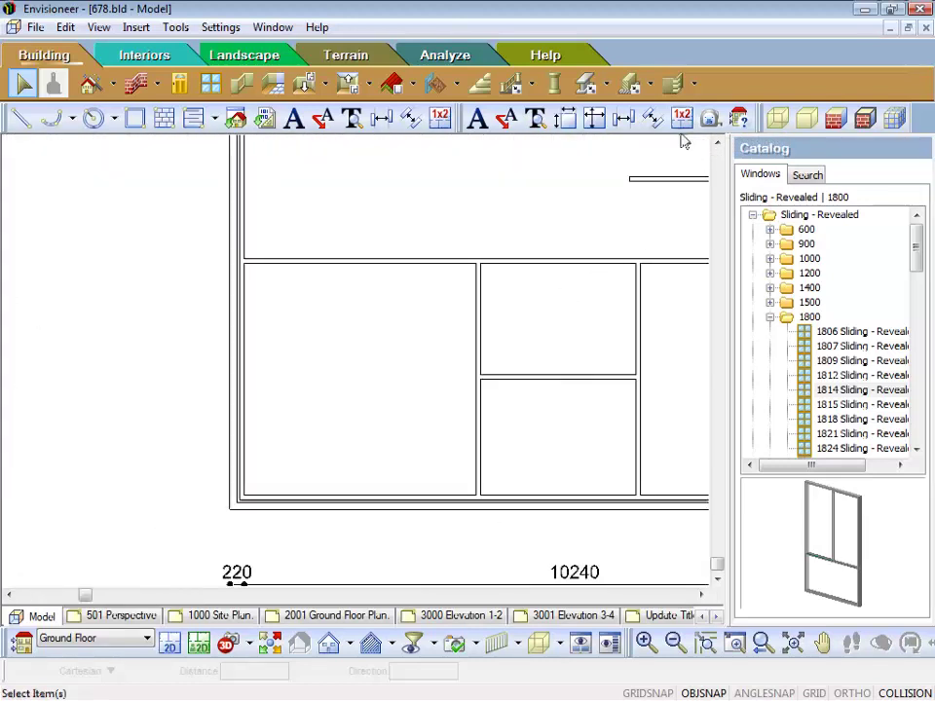
pyautogui.click(507, 116)
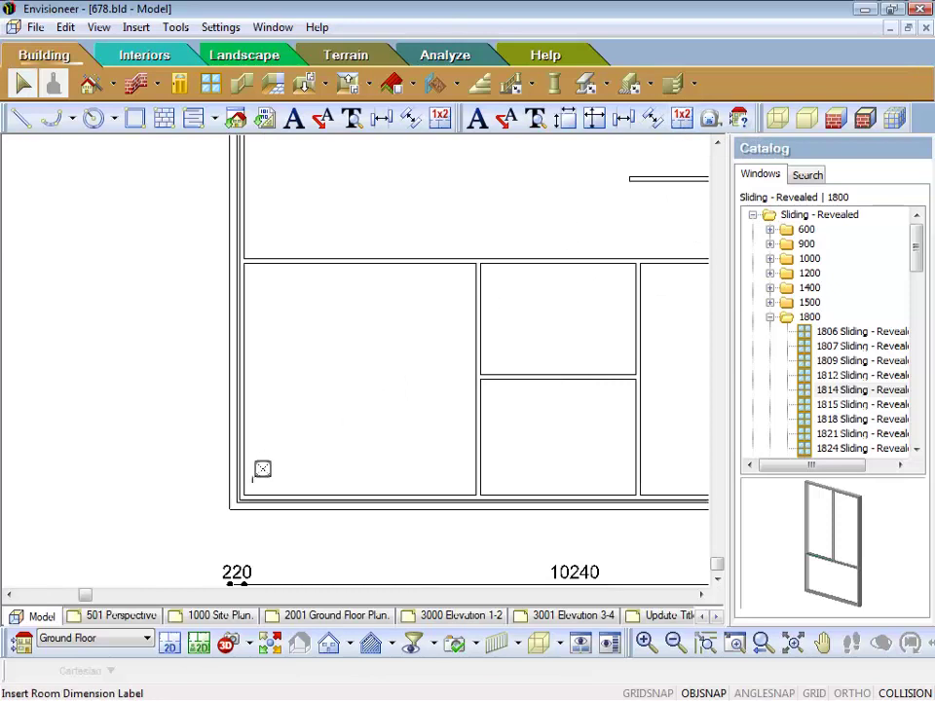
pyautogui.click(247, 495)
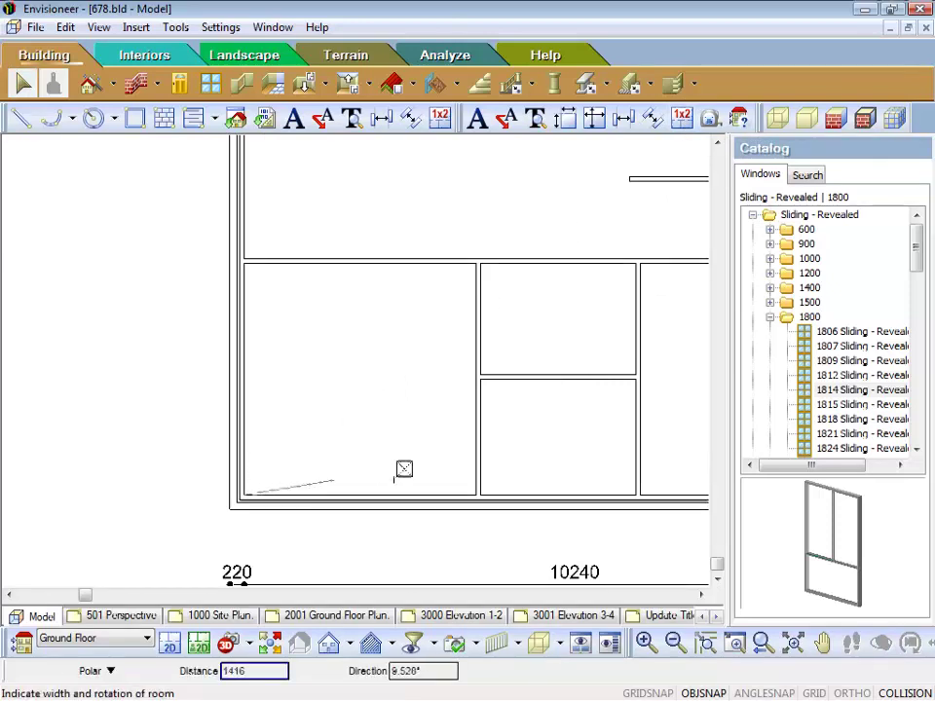
pyautogui.click(474, 495)
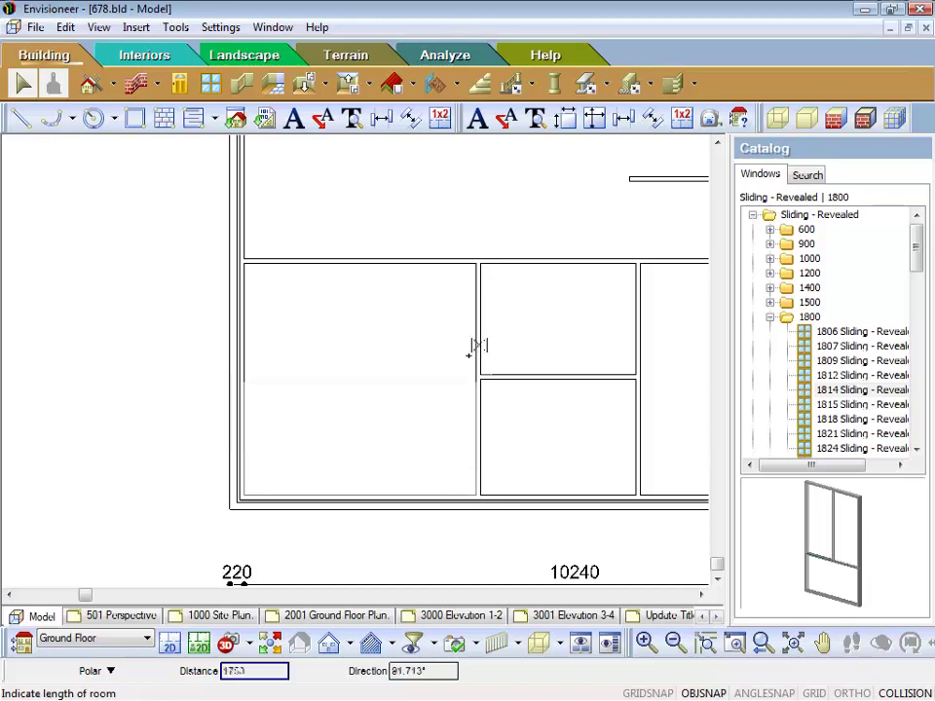
pyautogui.click(474, 267)
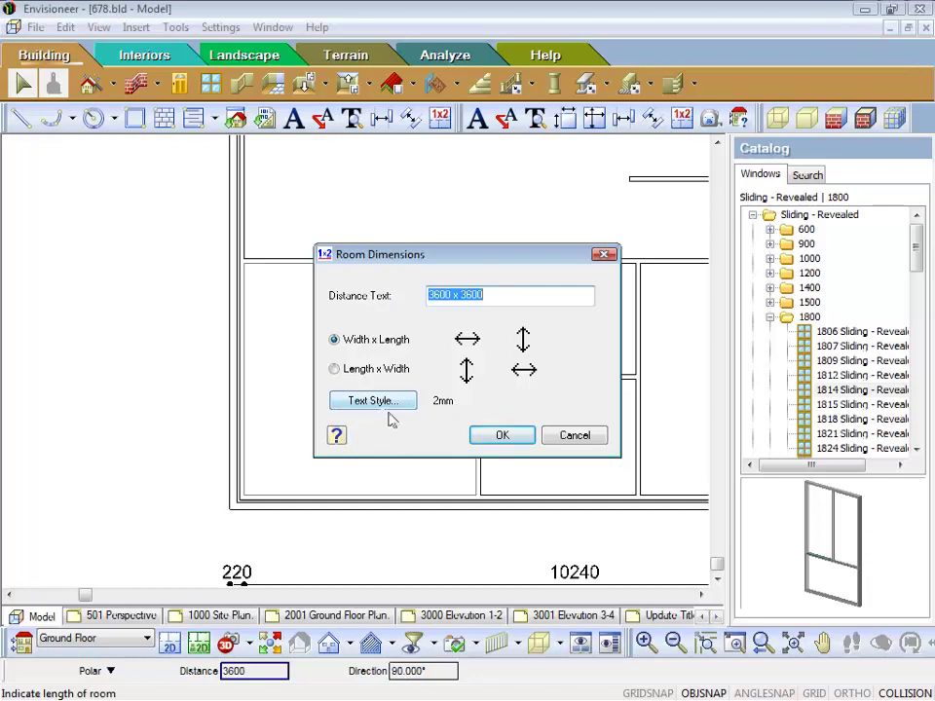
pyautogui.click(504, 438)
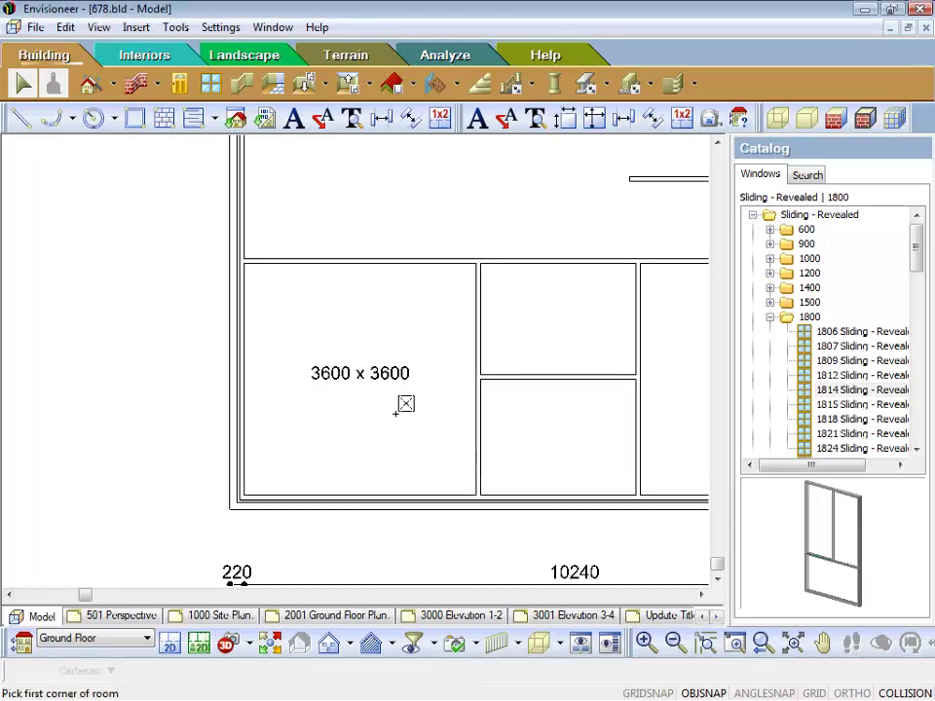
# Step: Add a Width x Length room dimension label to the small lower room just right of the lower-left corner room
pyautogui.click(480, 494)
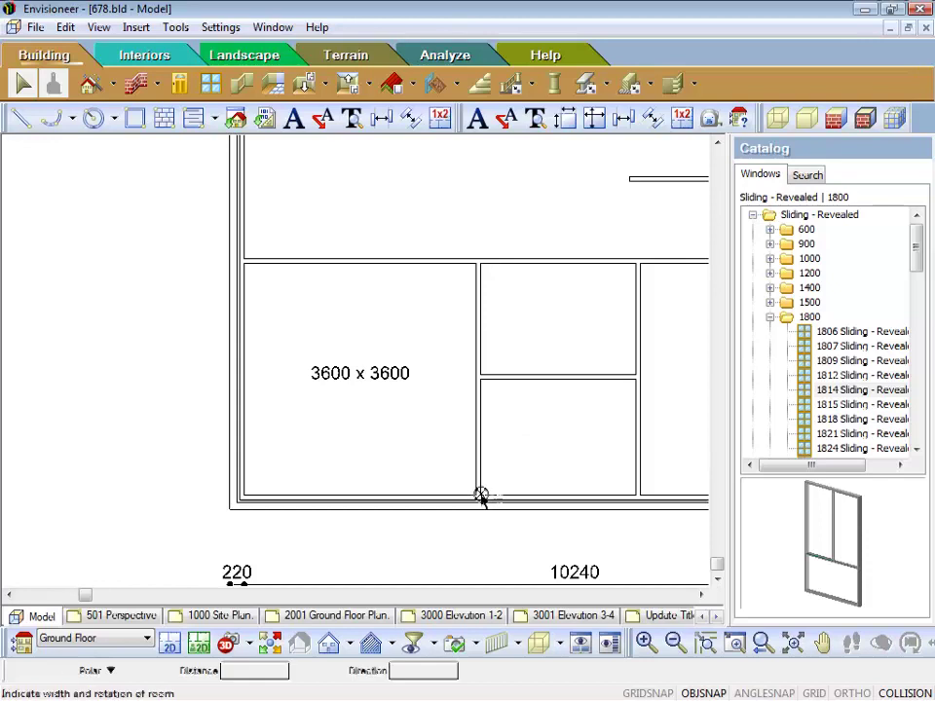
pyautogui.click(636, 498)
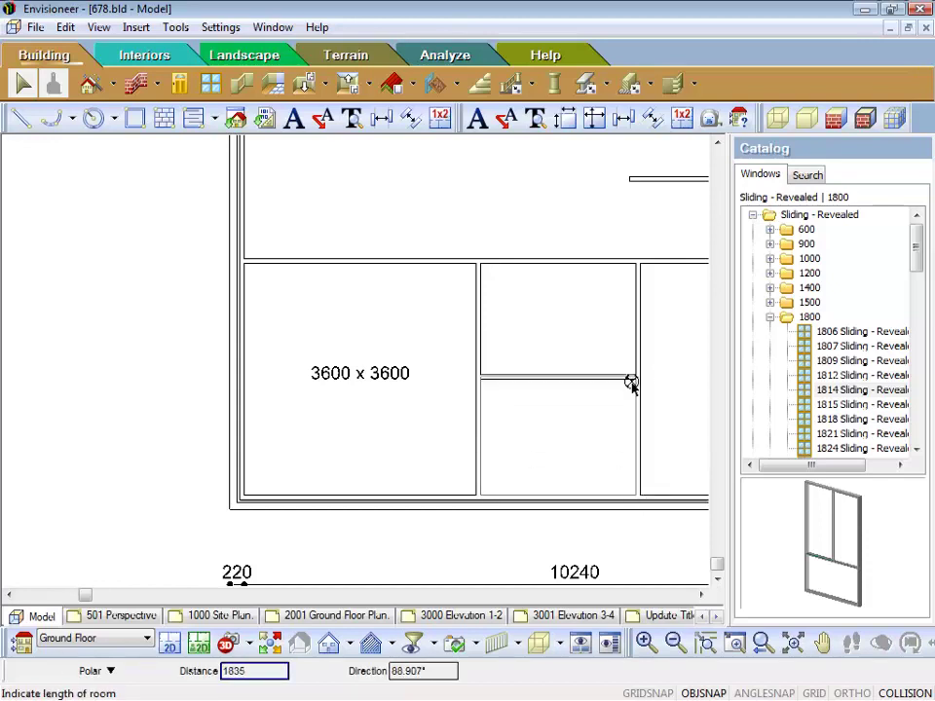
pyautogui.click(636, 381)
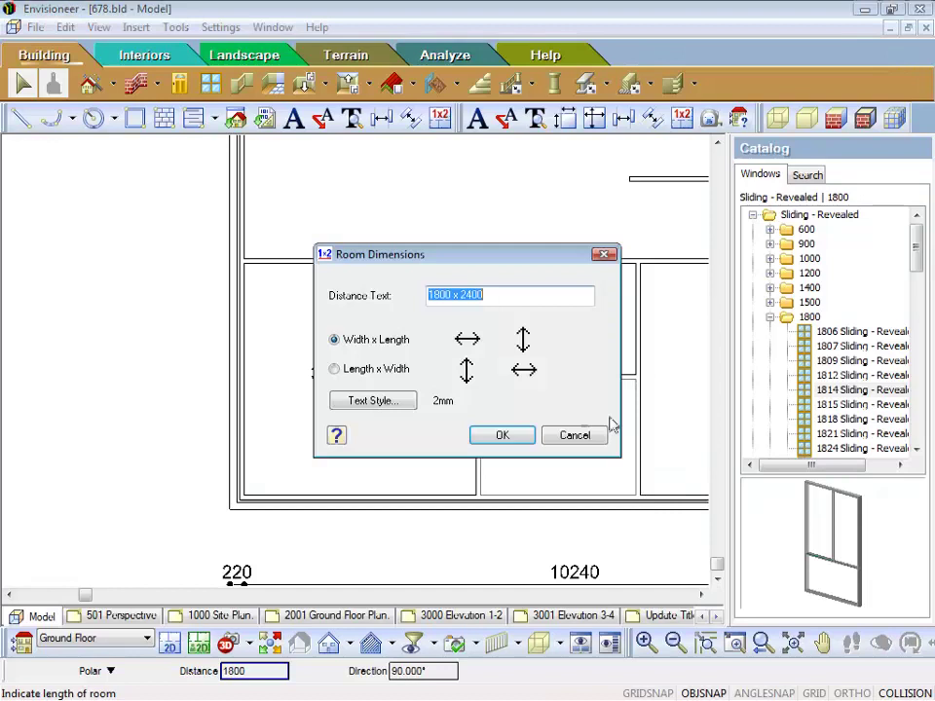
pyautogui.click(529, 431)
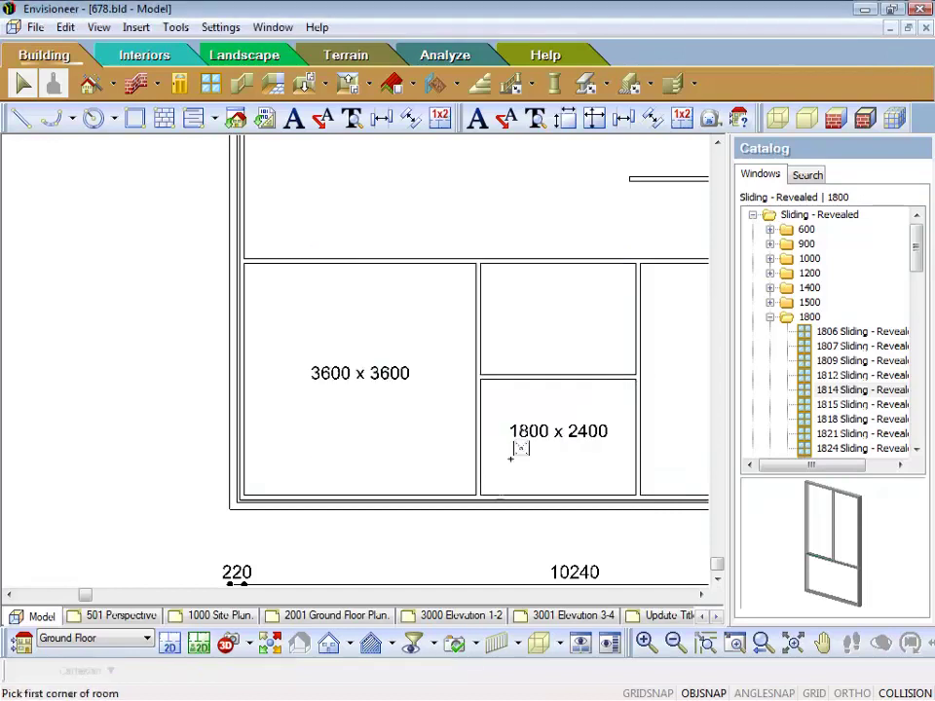
pyautogui.rightClick(314, 480)
pyautogui.click(345, 494)
pyautogui.scroll(-5, 355, 455)
pyautogui.scroll(-2, 505, 400)
pyautogui.scroll(3, 506, 389)
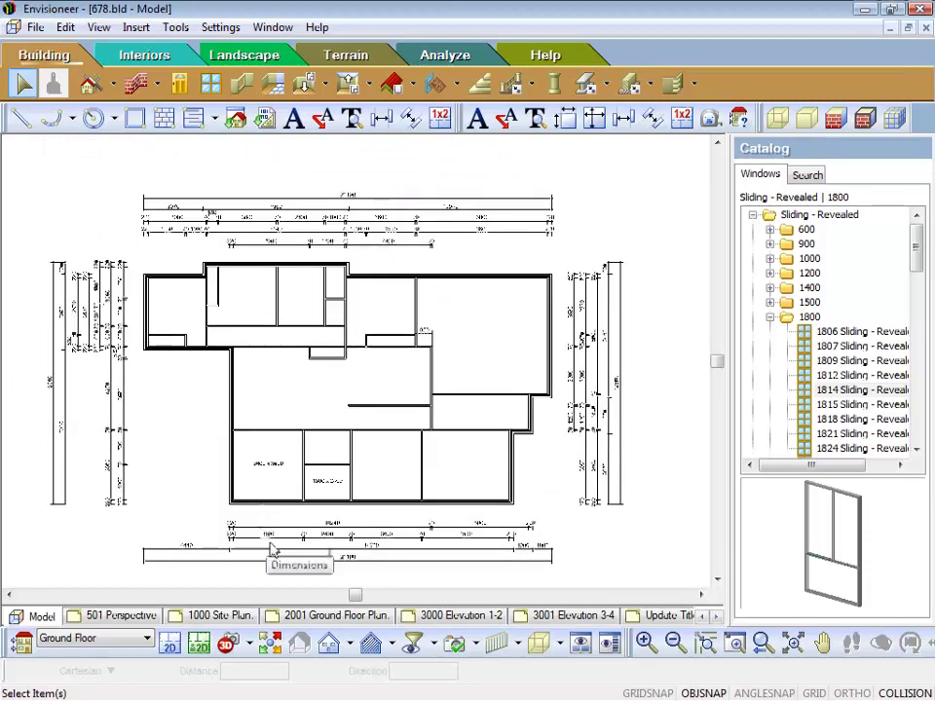